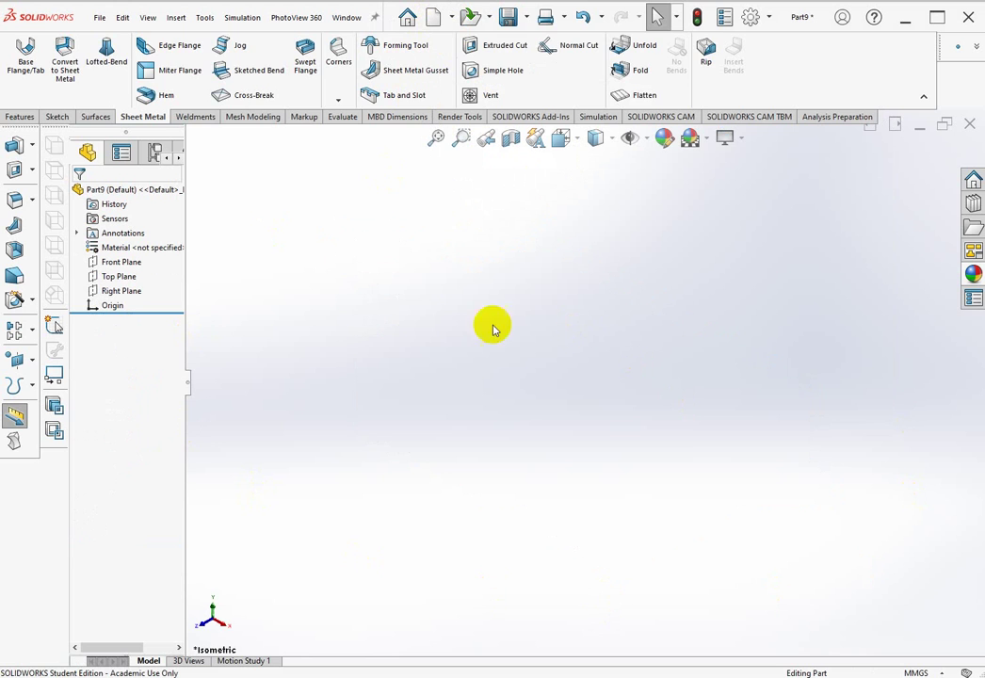
Step: Sketch a center rectangle about 144 by 99 mm on the Top Plane, centred on the origin
{"action": "left_click", "coordinate": [126, 276]}
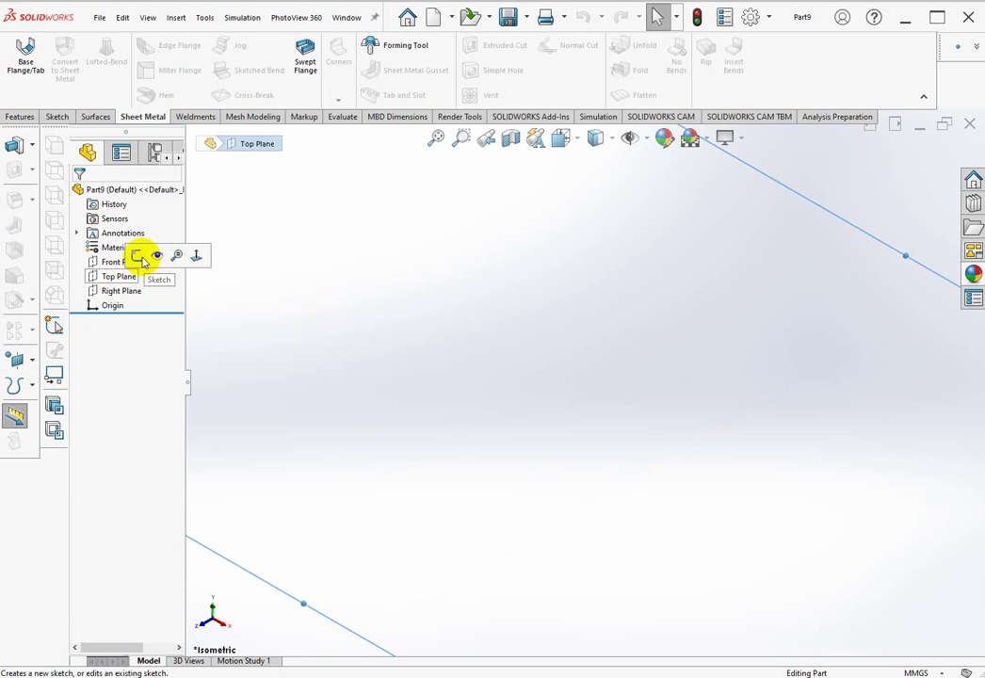
{"action": "left_click", "coordinate": [136, 255]}
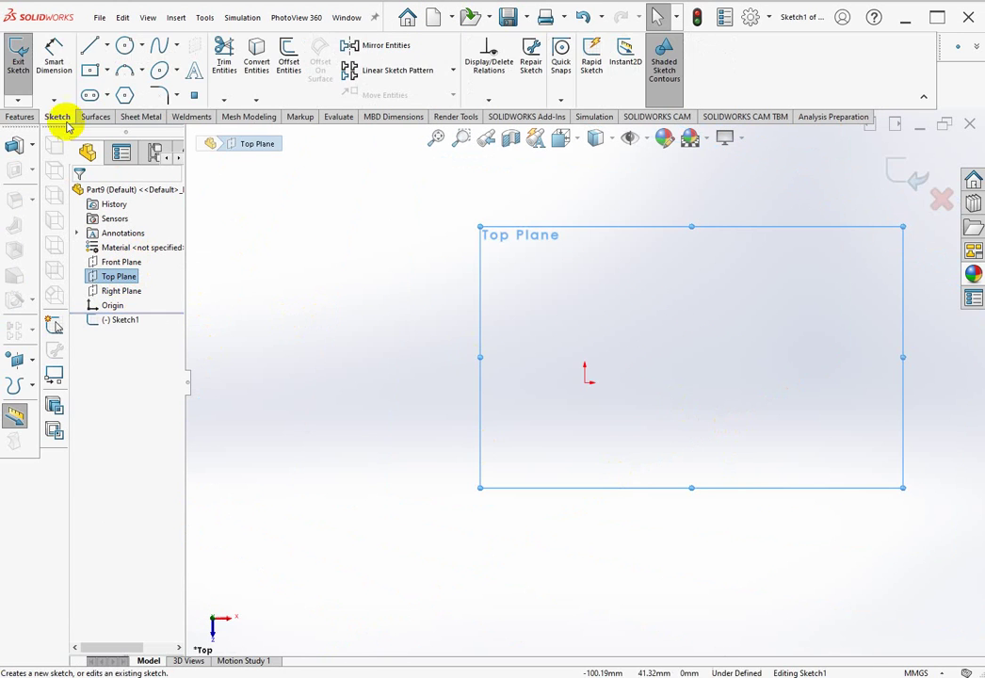
{"action": "left_click", "coordinate": [107, 71]}
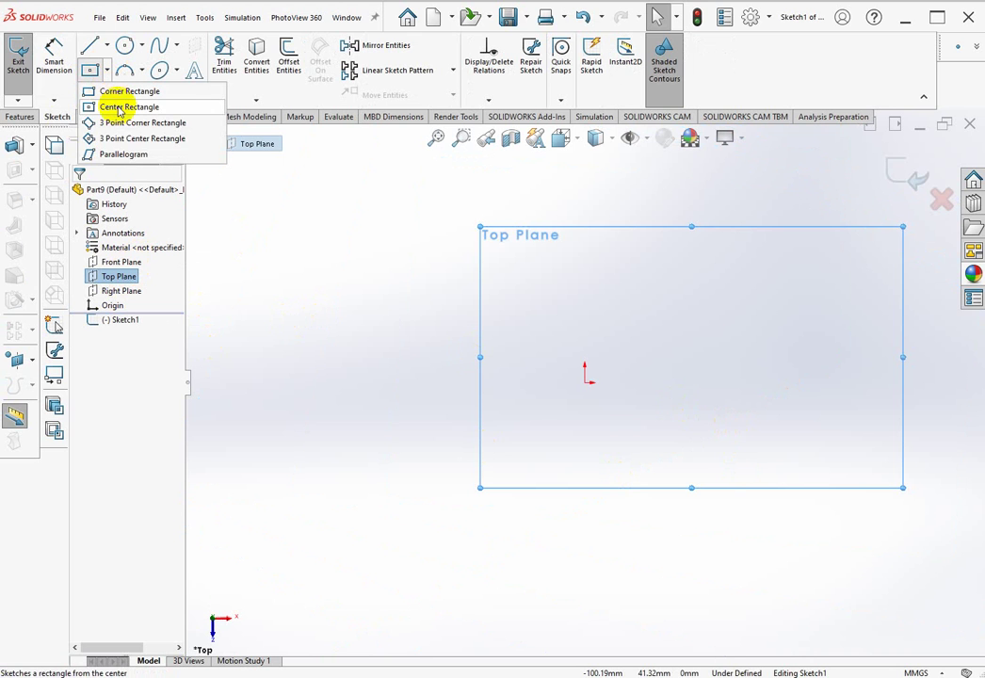
{"action": "left_click", "coordinate": [118, 108]}
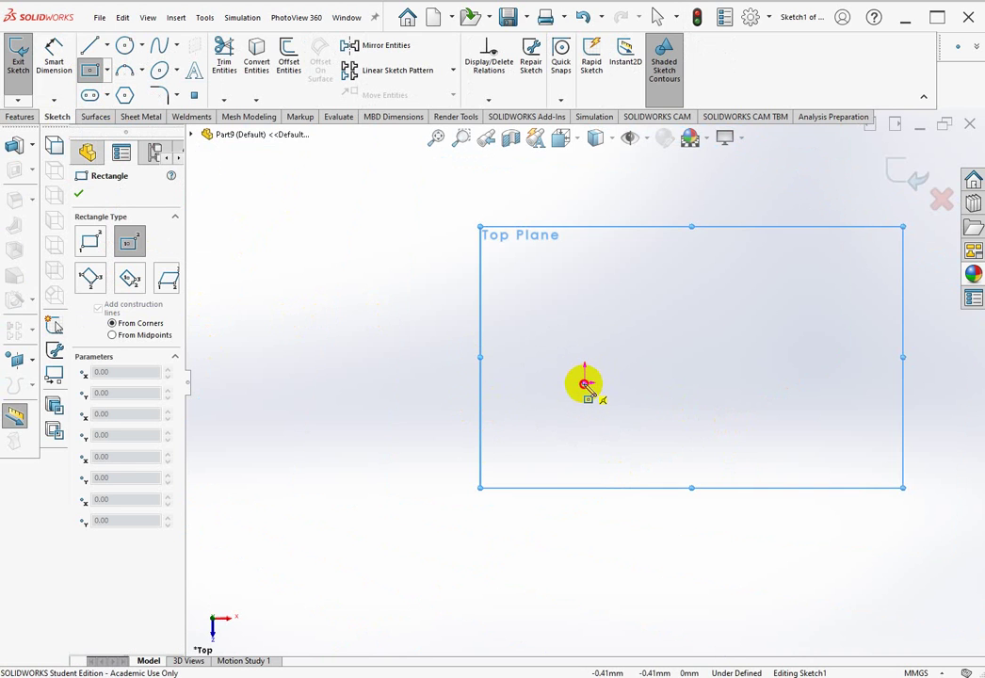
{"action": "left_click", "coordinate": [585, 384]}
{"action": "left_click", "coordinate": [756, 265]}
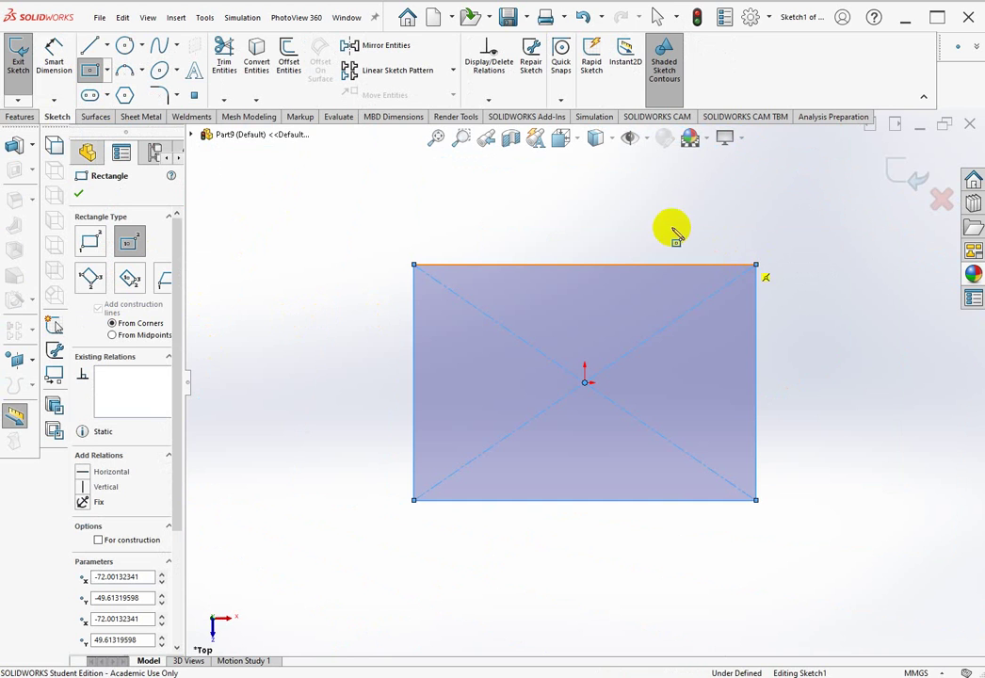
Step: Dimension the rectangle's upper horizontal edge and set its length to 200 mm
{"action": "right_click", "coordinate": [661, 225]}
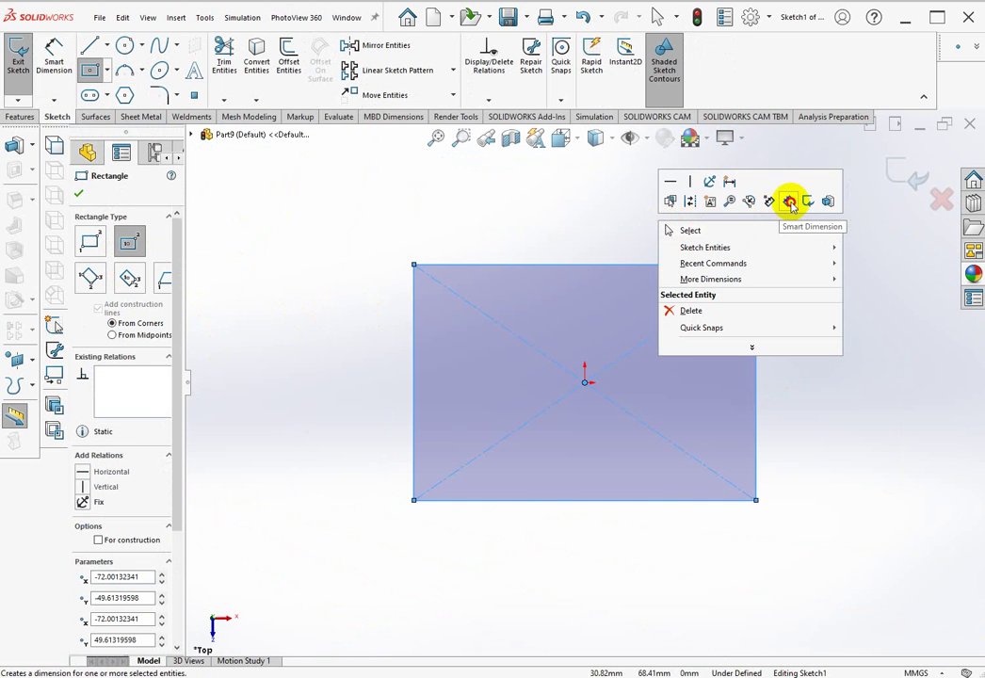
{"action": "left_click", "coordinate": [790, 204]}
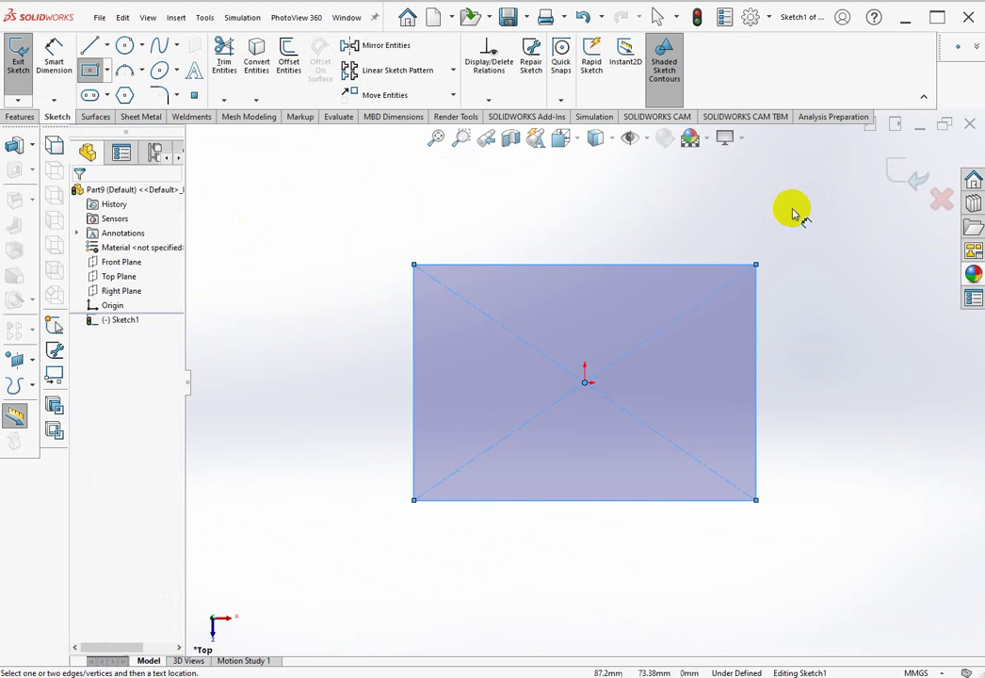
{"action": "left_click", "coordinate": [591, 228]}
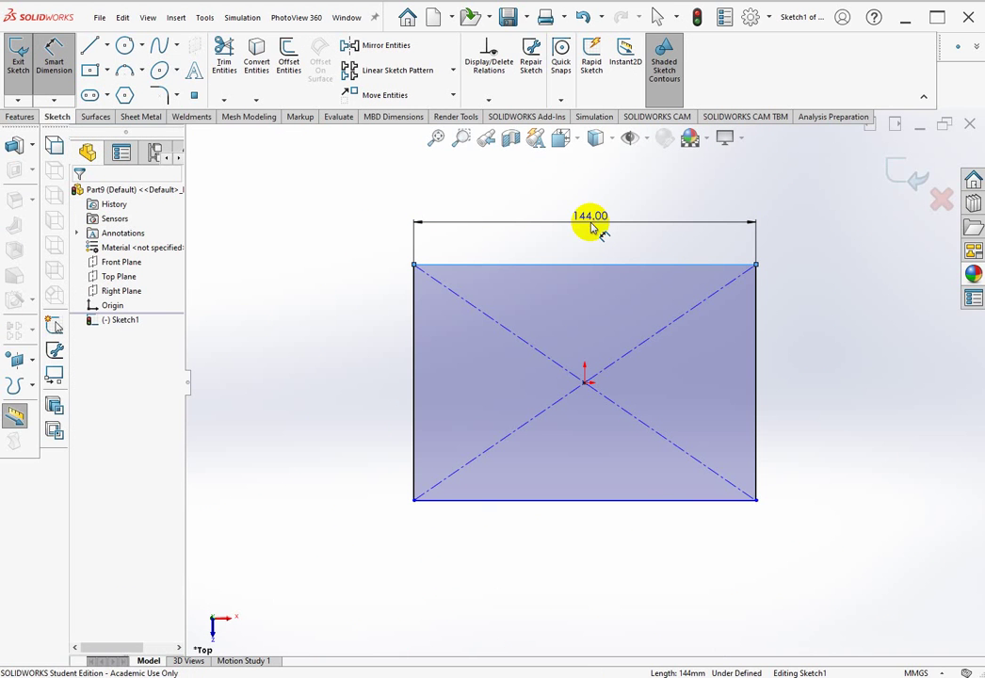
{"action": "double_click", "coordinate": [591, 228]}
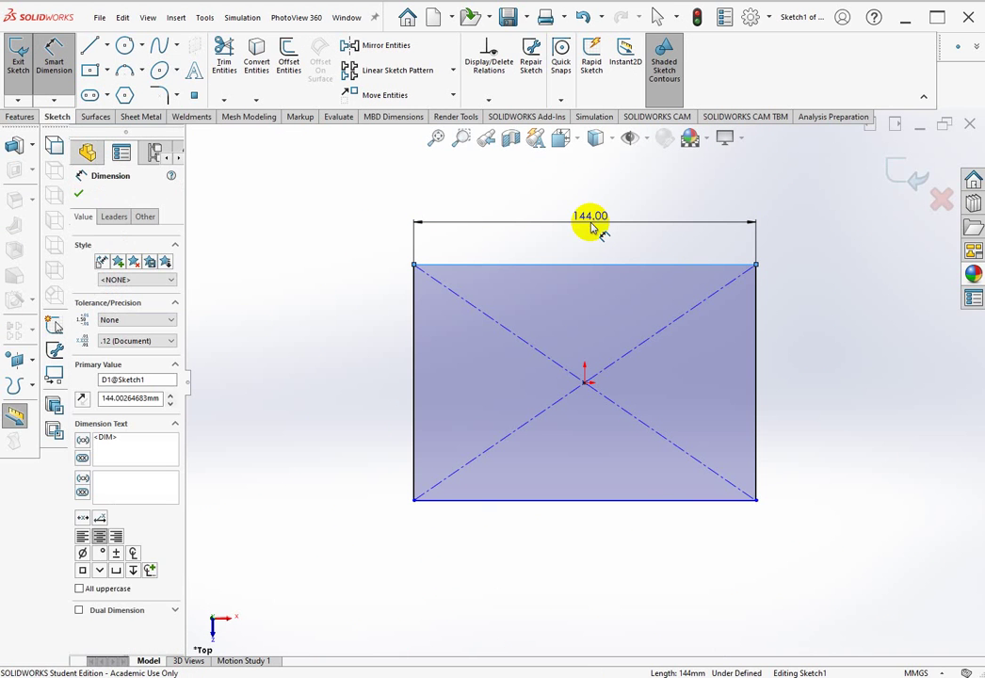
{"action": "type", "text": "200"}
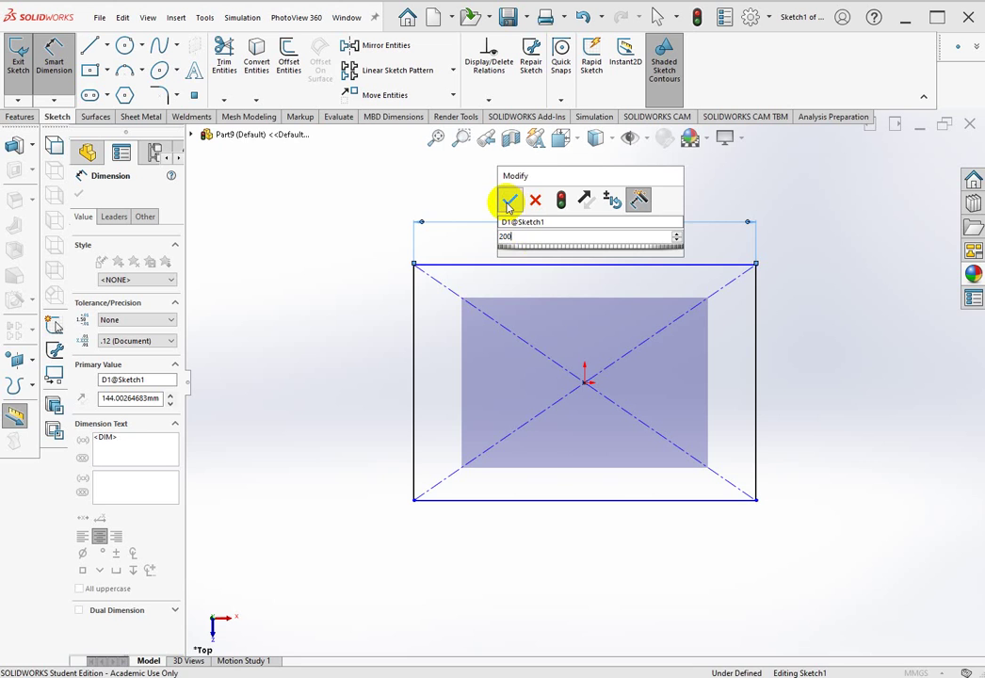
{"action": "left_click", "coordinate": [508, 203]}
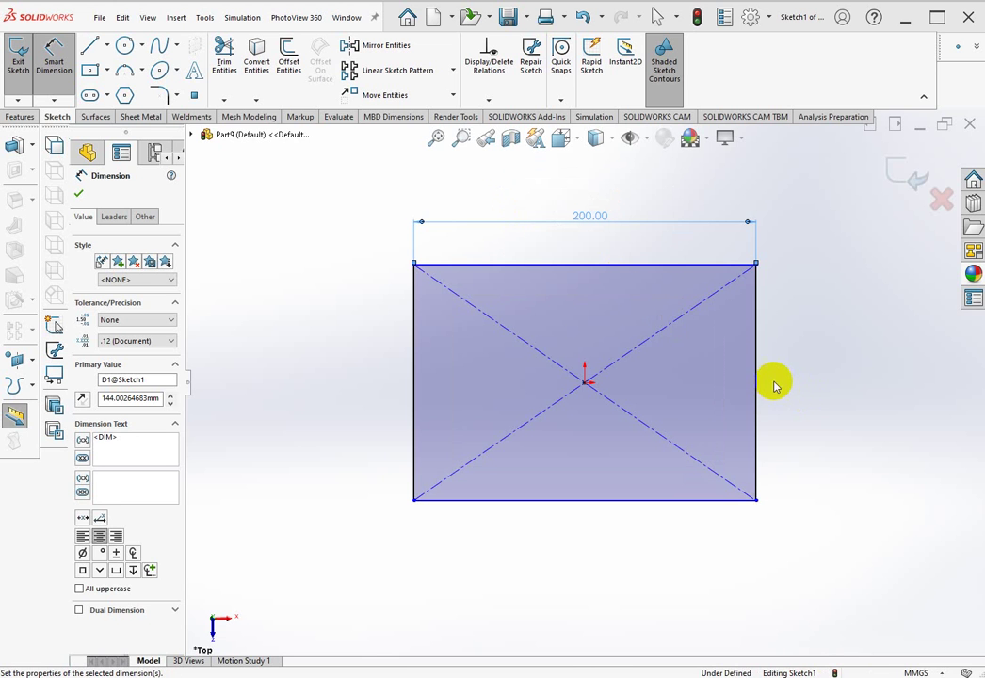
{"action": "key", "text": "Escape"}
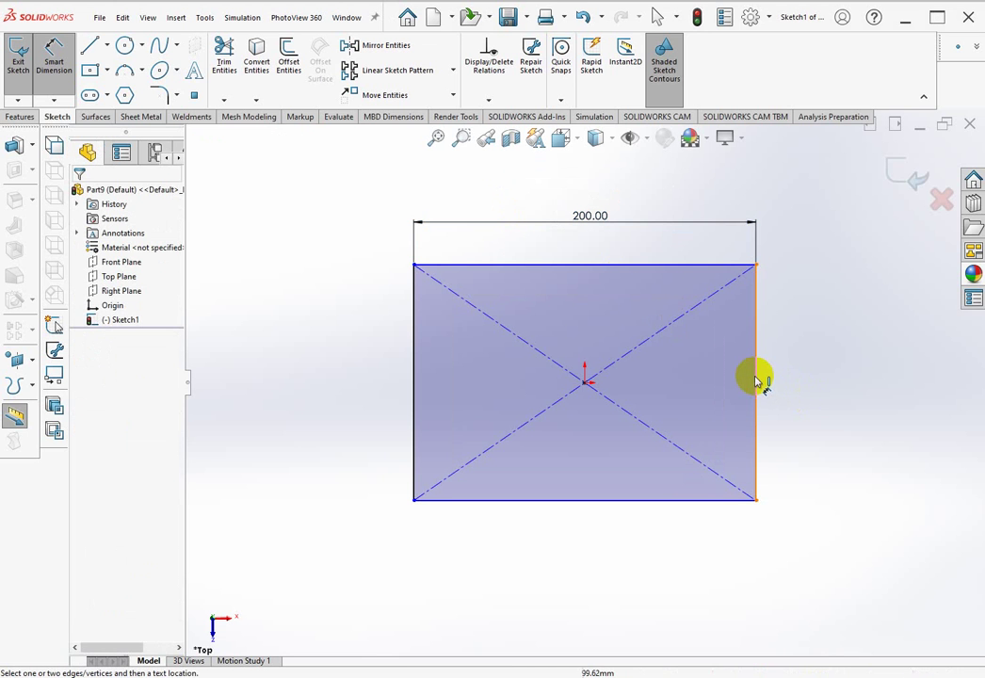
Step: Dimension the rectangle's vertical edge and set its length to 150 mm
{"action": "left_click", "coordinate": [767, 385]}
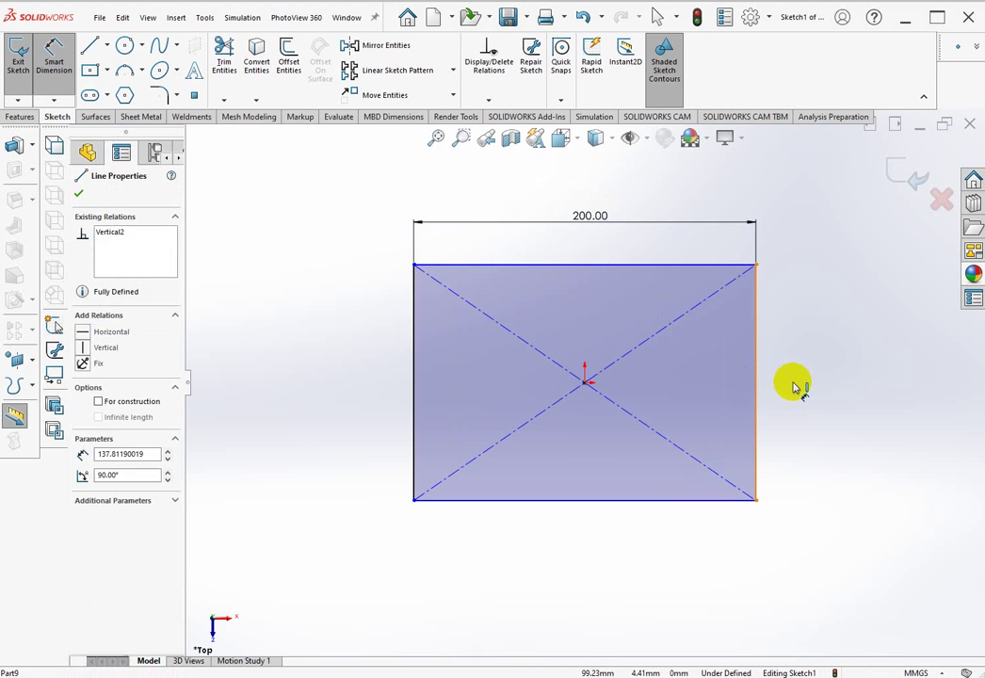
{"action": "left_click", "coordinate": [801, 385]}
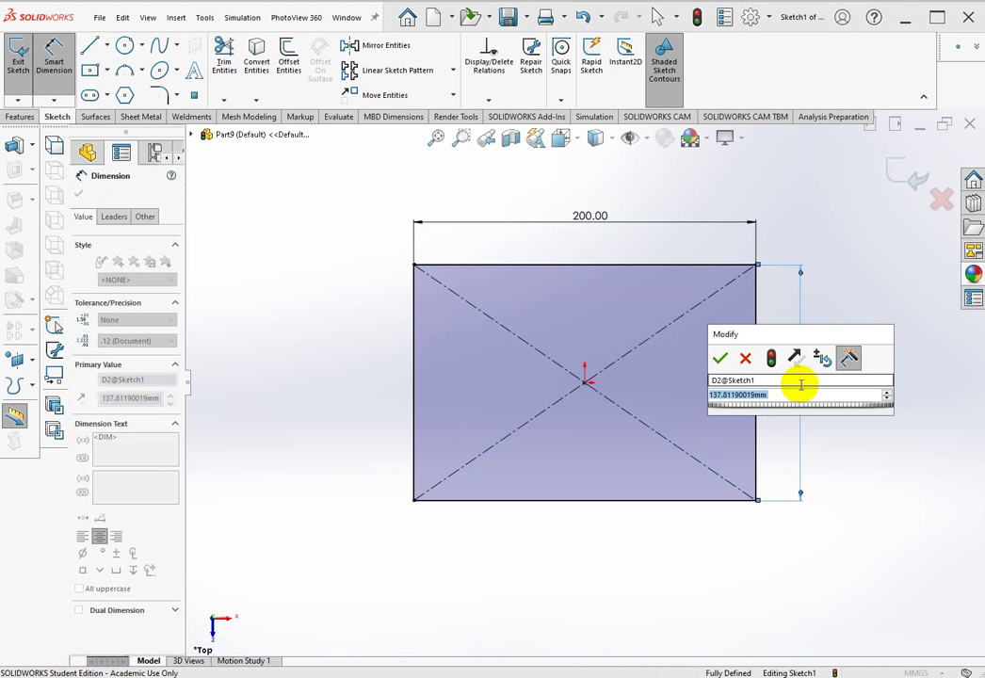
{"action": "type", "text": "150"}
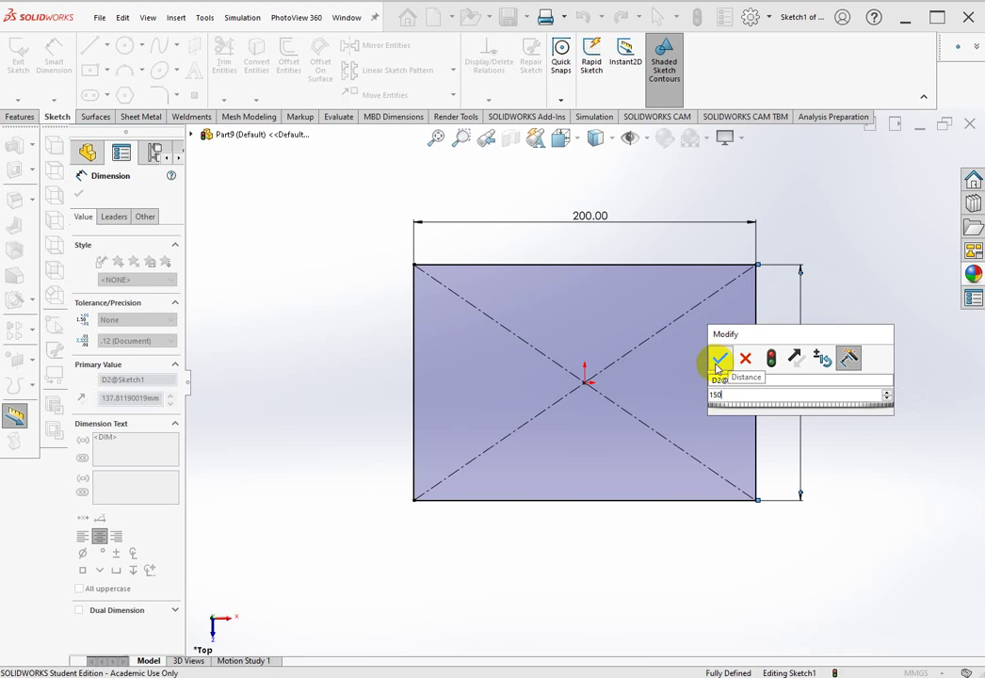
{"action": "left_click", "coordinate": [718, 364]}
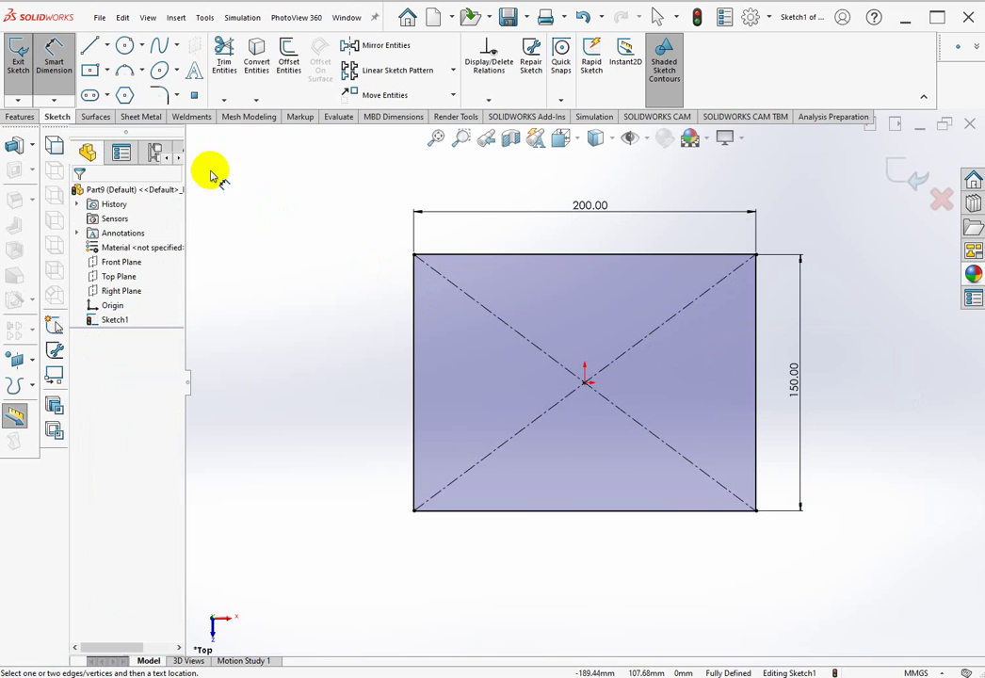
Step: Create a 1.20 mm thick base flange from the rectangle sketch with a K-Factor of 0.5
{"action": "left_click", "coordinate": [139, 117]}
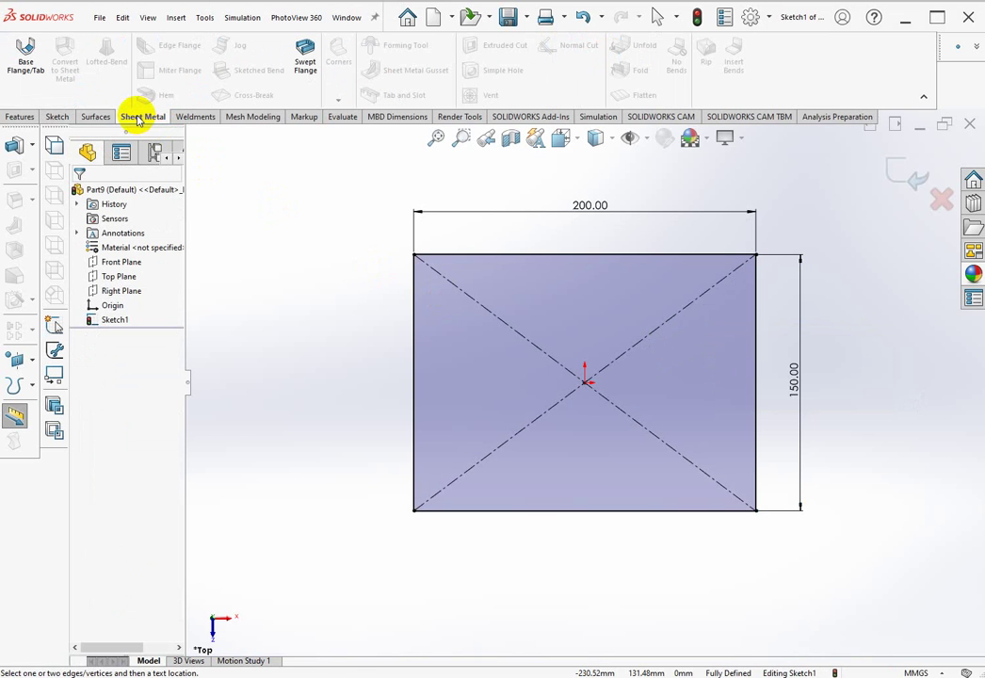
{"action": "left_click", "coordinate": [23, 56]}
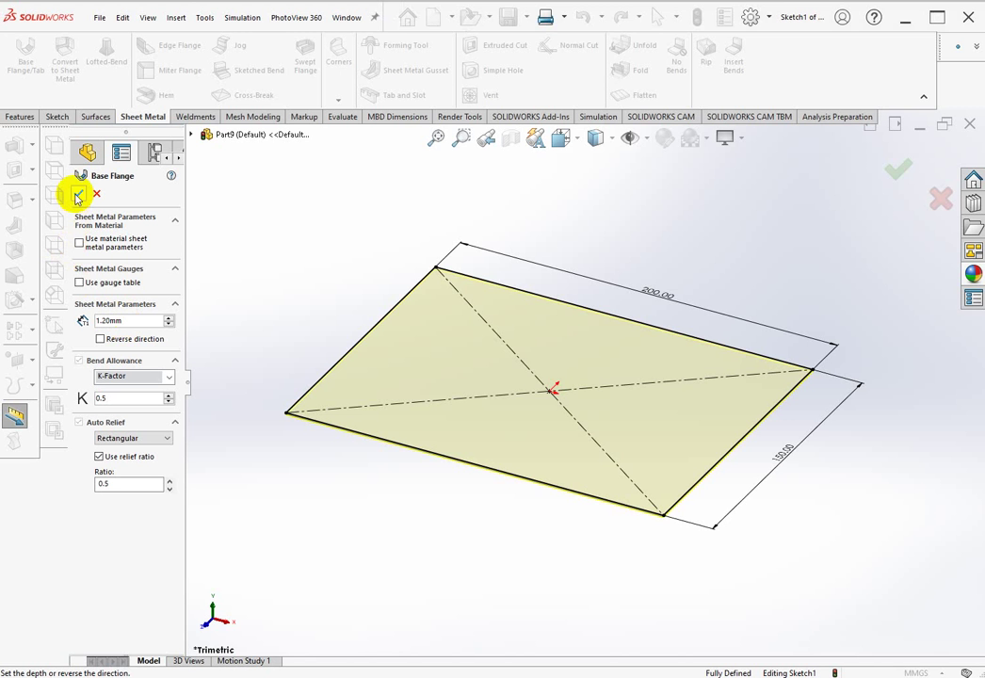
{"action": "left_click", "coordinate": [77, 195]}
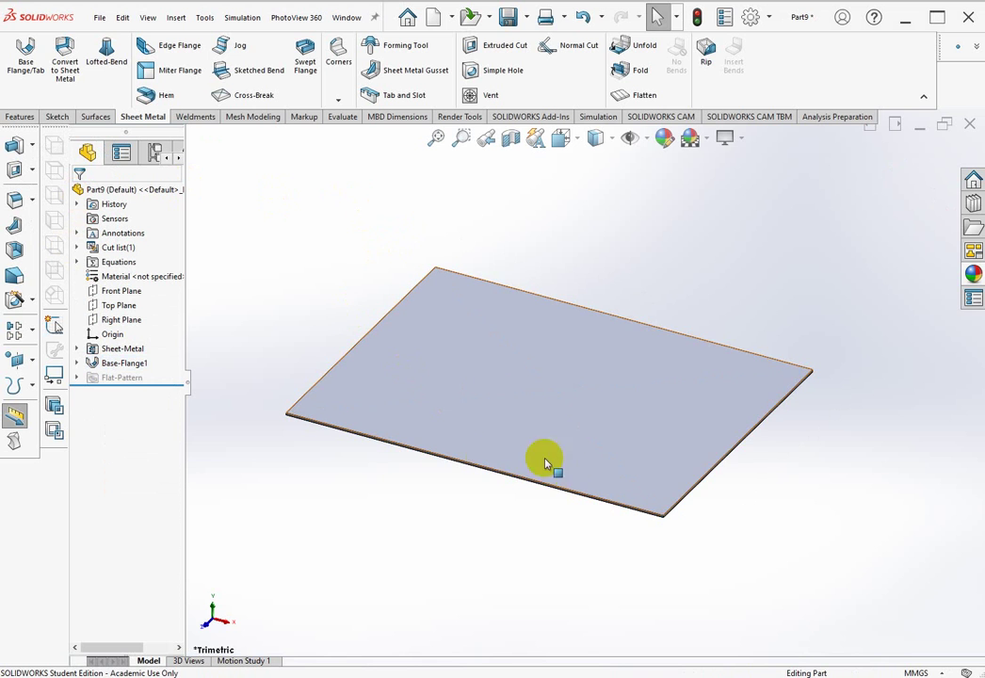
Step: Add 50 mm long edge flanges along all four upper edges of the plate, at 90 degrees with a 0.20 mm gap
{"action": "scroll", "coordinate": [485, 462], "scroll_direction": "down", "scroll_amount": 1}
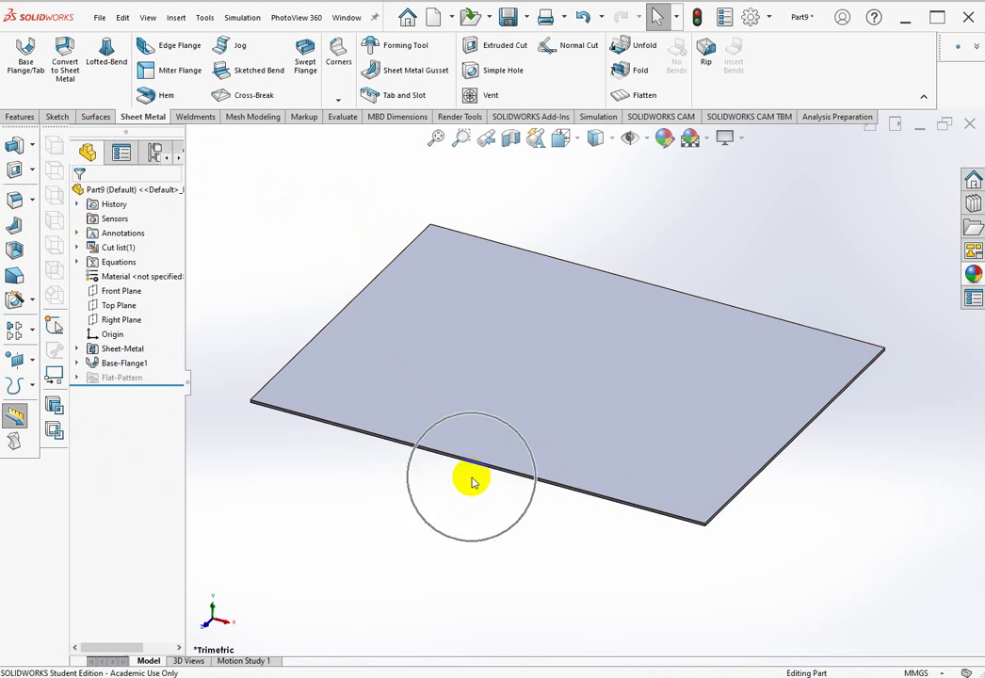
{"action": "scroll", "coordinate": [484, 454], "scroll_direction": "down", "scroll_amount": 3}
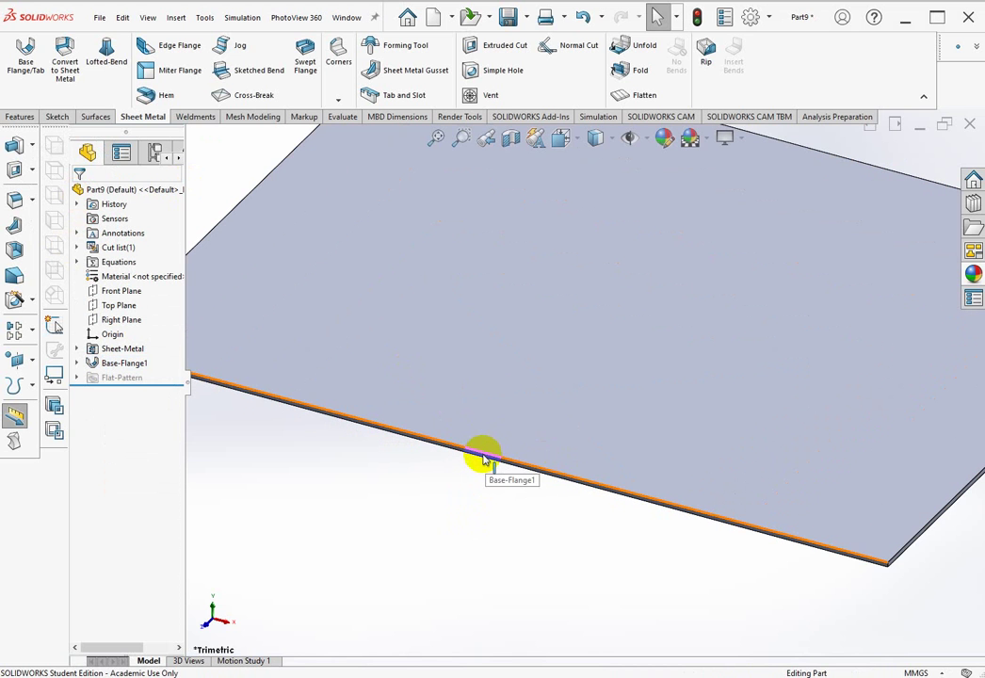
{"action": "left_click", "coordinate": [479, 455]}
{"action": "middle_click_drag", "start_coordinate": [478, 519], "coordinate": [738, 483]}
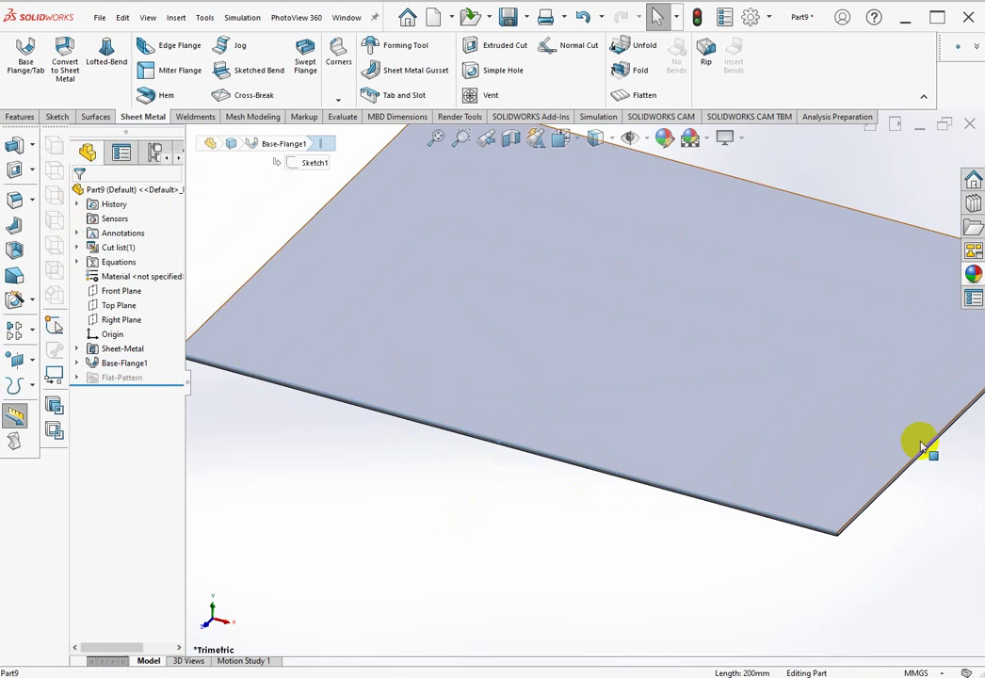
{"action": "middle_click_drag", "start_coordinate": [934, 431], "coordinate": [902, 443]}
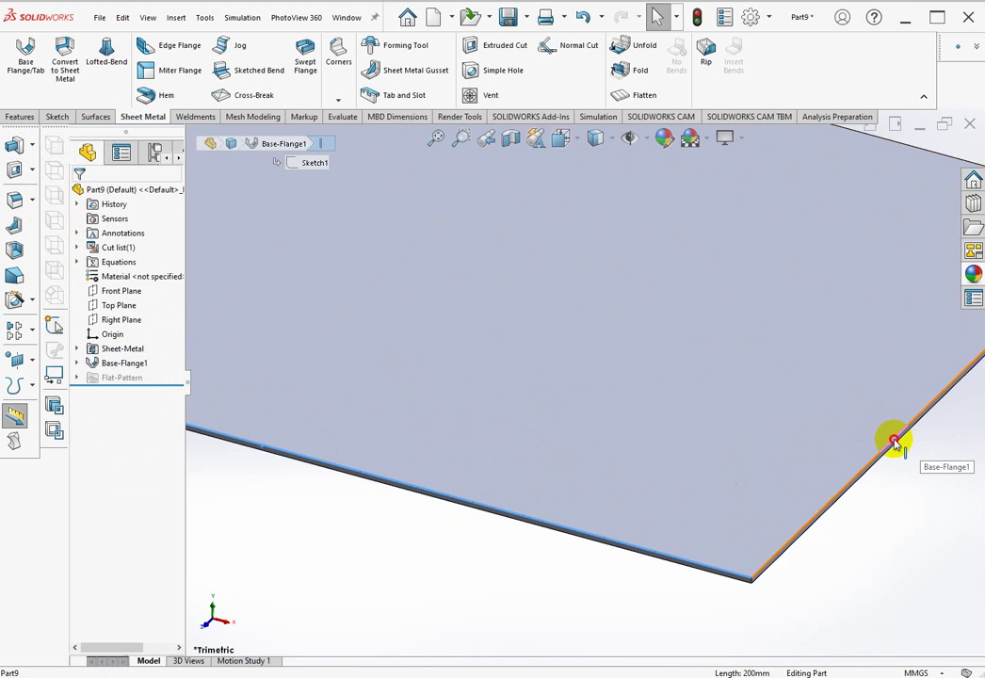
{"action": "left_click", "coordinate": [894, 440], "text": "ctrl"}
{"action": "scroll", "coordinate": [839, 527], "scroll_direction": "up", "scroll_amount": 3}
{"action": "scroll", "coordinate": [748, 255], "scroll_direction": "up", "scroll_amount": 2}
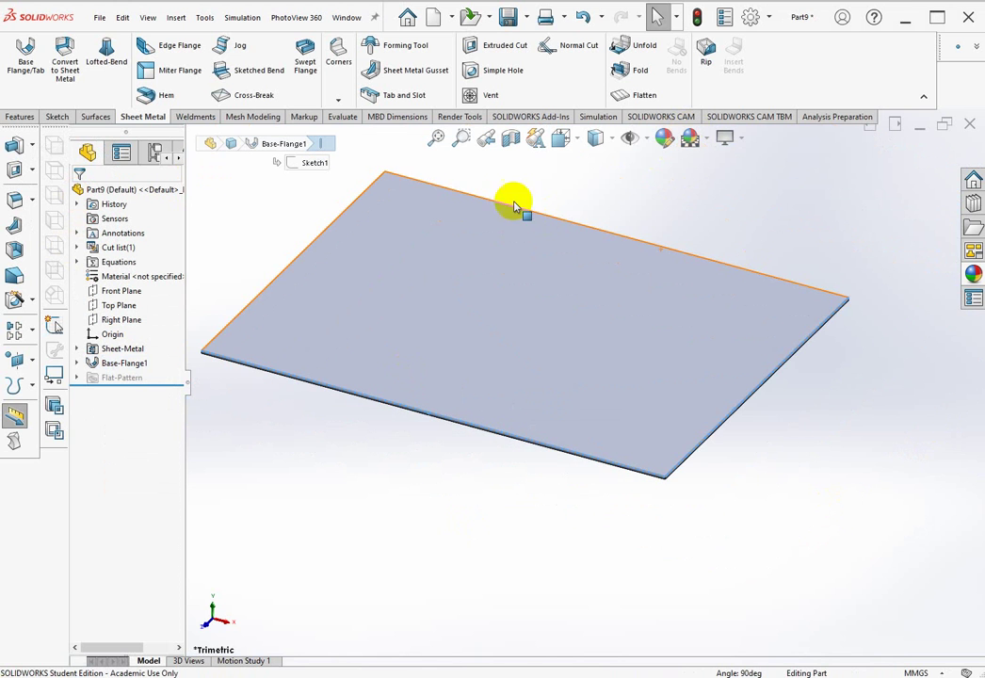
{"action": "scroll", "coordinate": [395, 186], "scroll_direction": "down", "scroll_amount": 5}
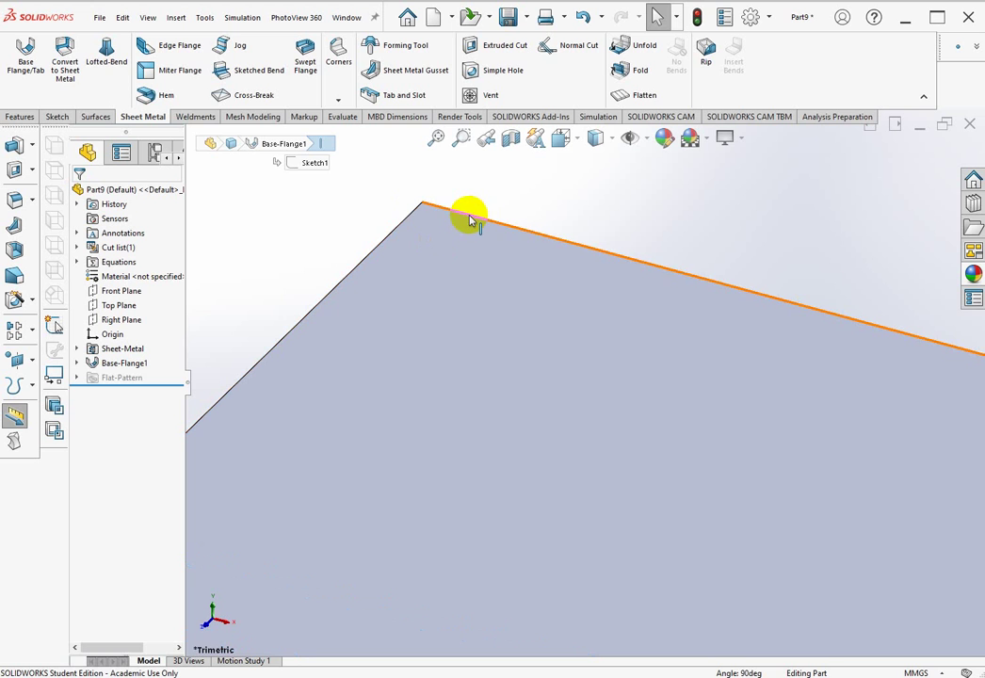
{"action": "left_click", "coordinate": [471, 220], "text": "ctrl"}
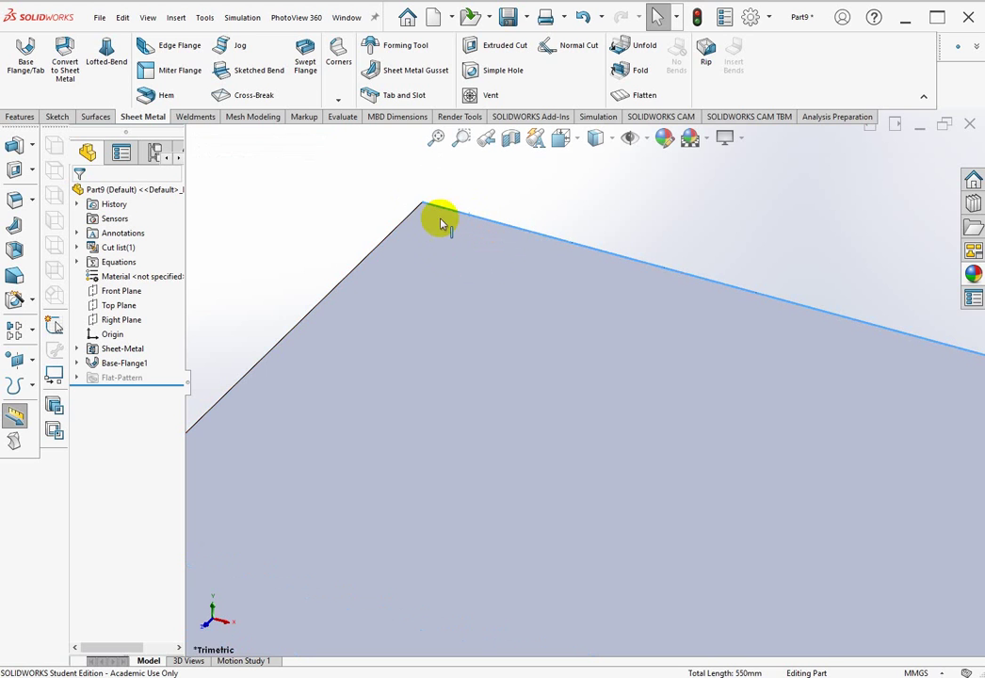
{"action": "left_click", "coordinate": [394, 235], "text": "ctrl"}
{"action": "scroll", "coordinate": [392, 231], "scroll_direction": "up", "scroll_amount": 5}
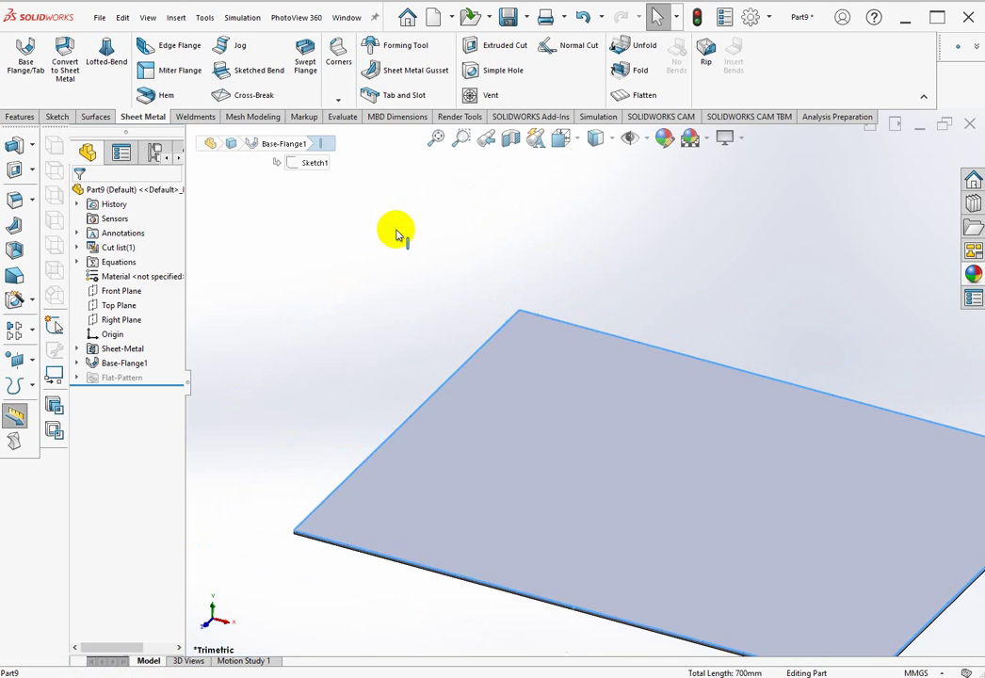
{"action": "scroll", "coordinate": [736, 533], "scroll_direction": "down", "scroll_amount": 2}
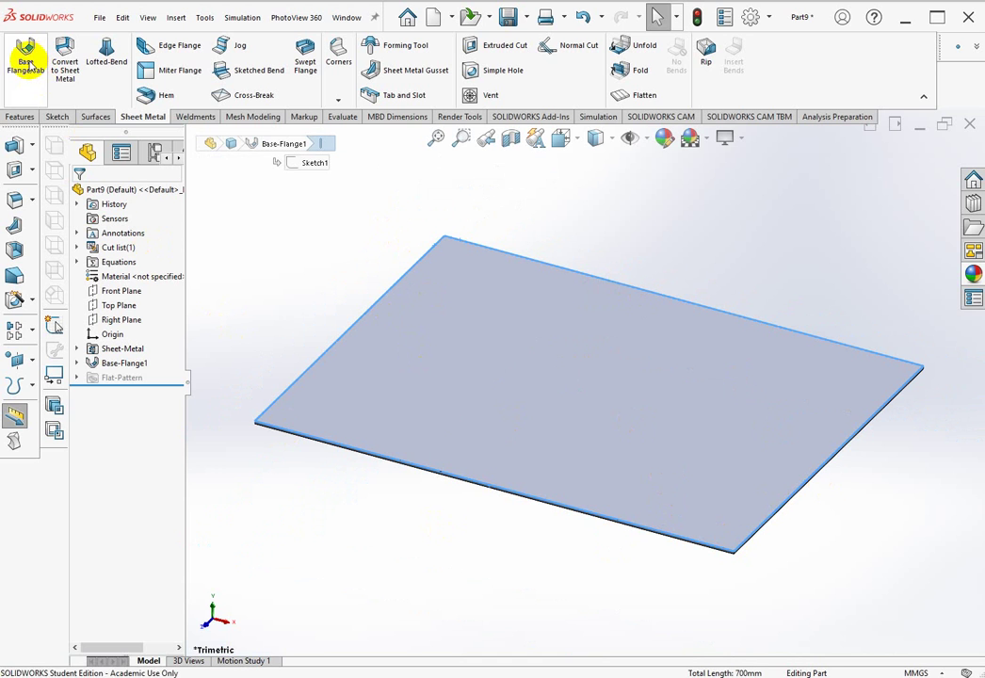
{"action": "left_click", "coordinate": [163, 45]}
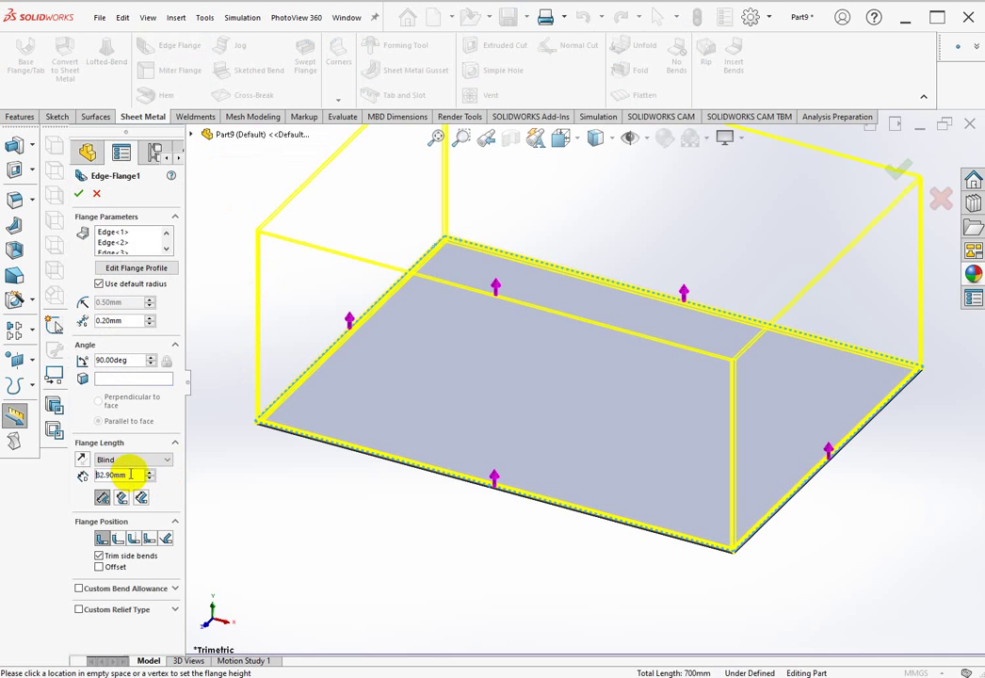
{"action": "left_click_drag", "start_coordinate": [127, 474], "coordinate": [110, 475]}
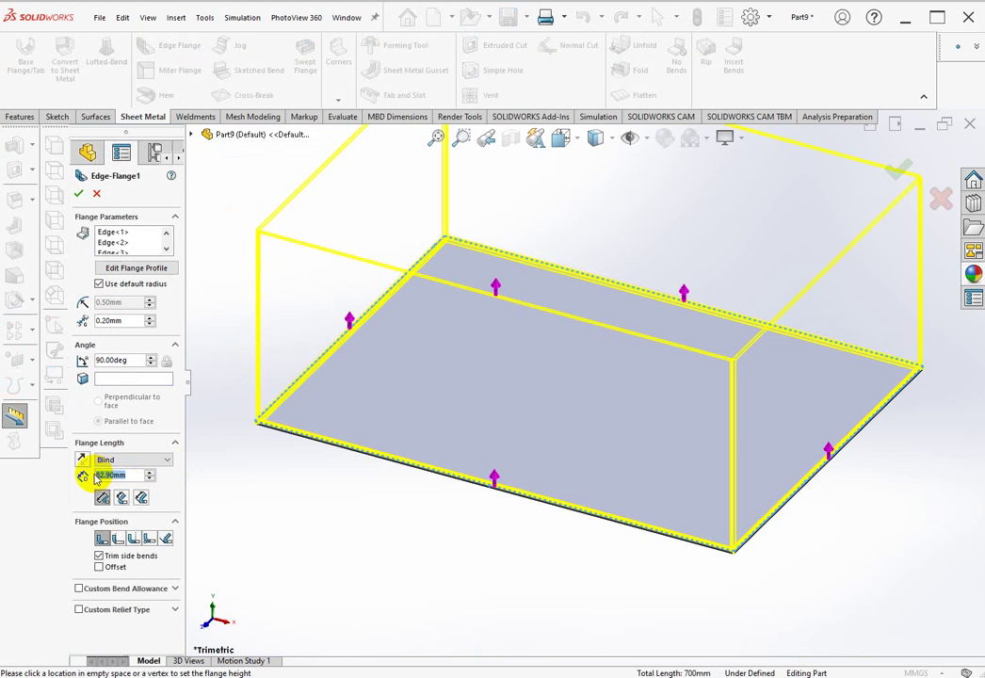
{"action": "type", "text": "50"}
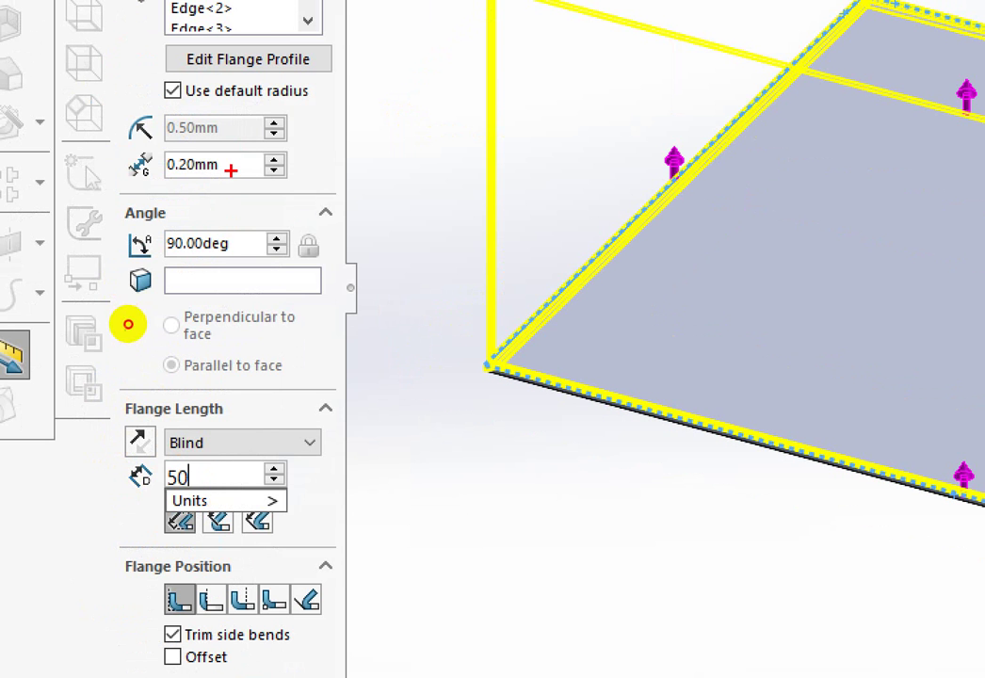
{"action": "mouse_move", "coordinate": [231, 170]}
{"action": "left_mouse_down"}
{"action": "mouse_move", "coordinate": [246, 187]}
{"action": "mouse_move", "coordinate": [312, 144]}
{"action": "left_mouse_up"}
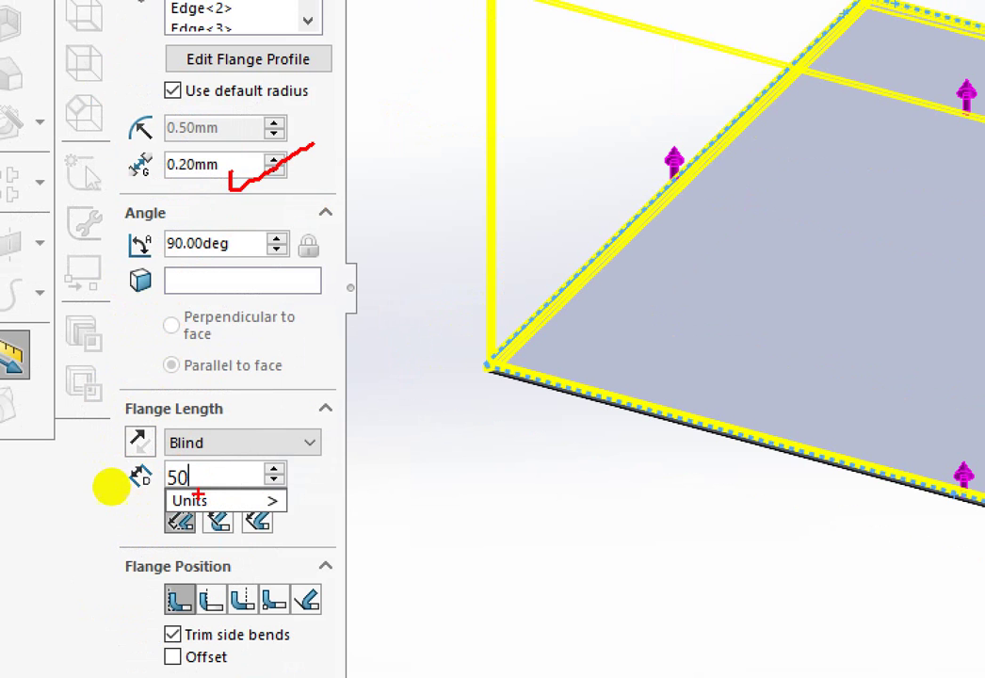
{"action": "left_click_drag", "start_coordinate": [194, 469], "coordinate": [259, 440]}
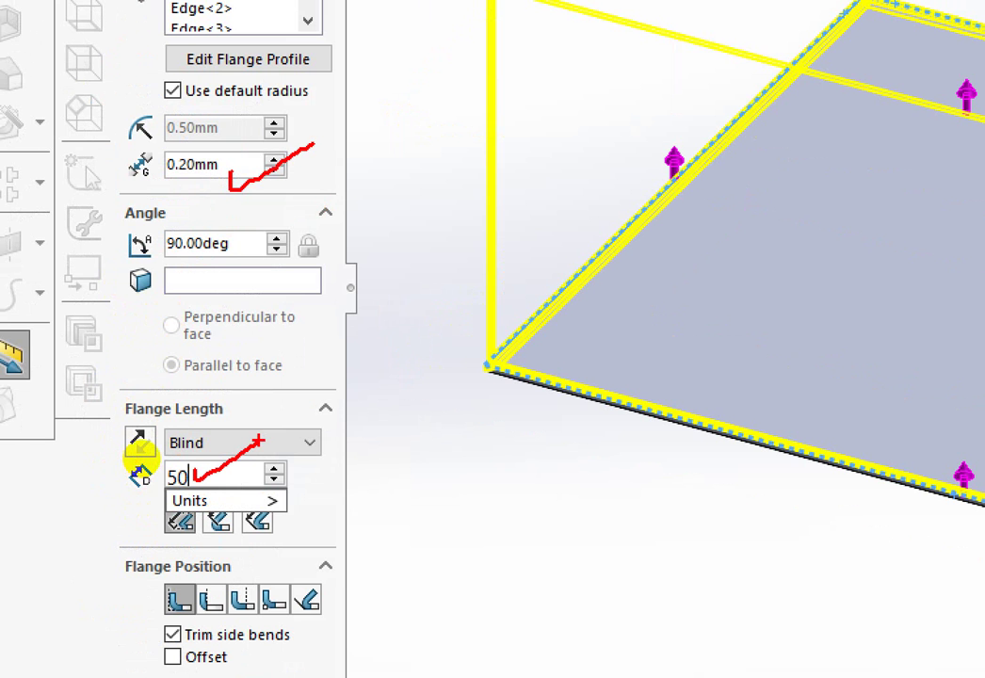
{"action": "key", "text": "Escape"}
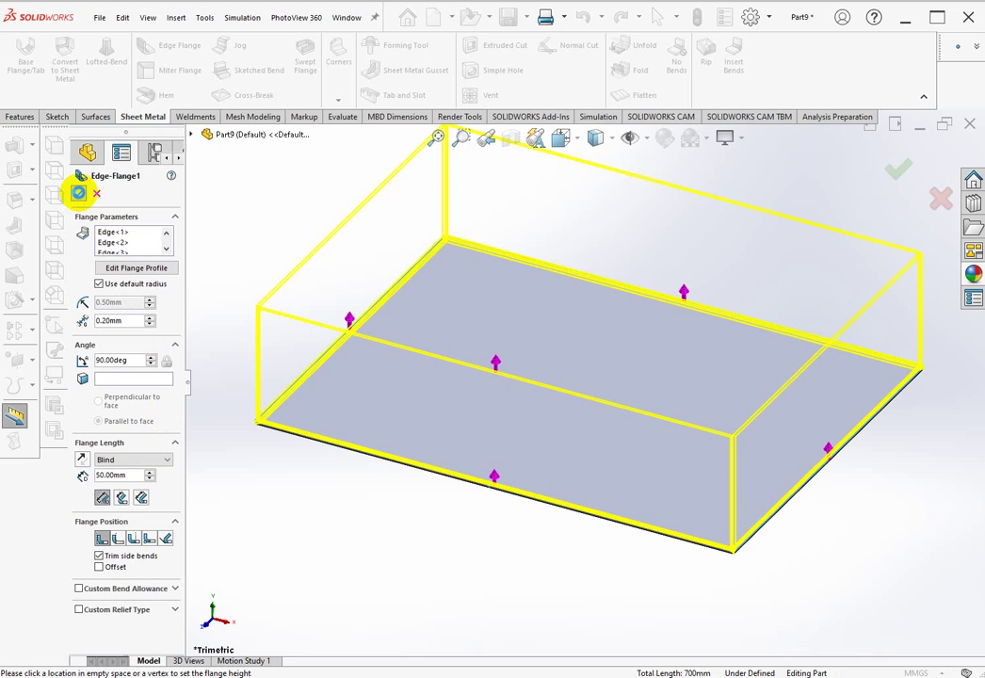
{"action": "left_click", "coordinate": [78, 193]}
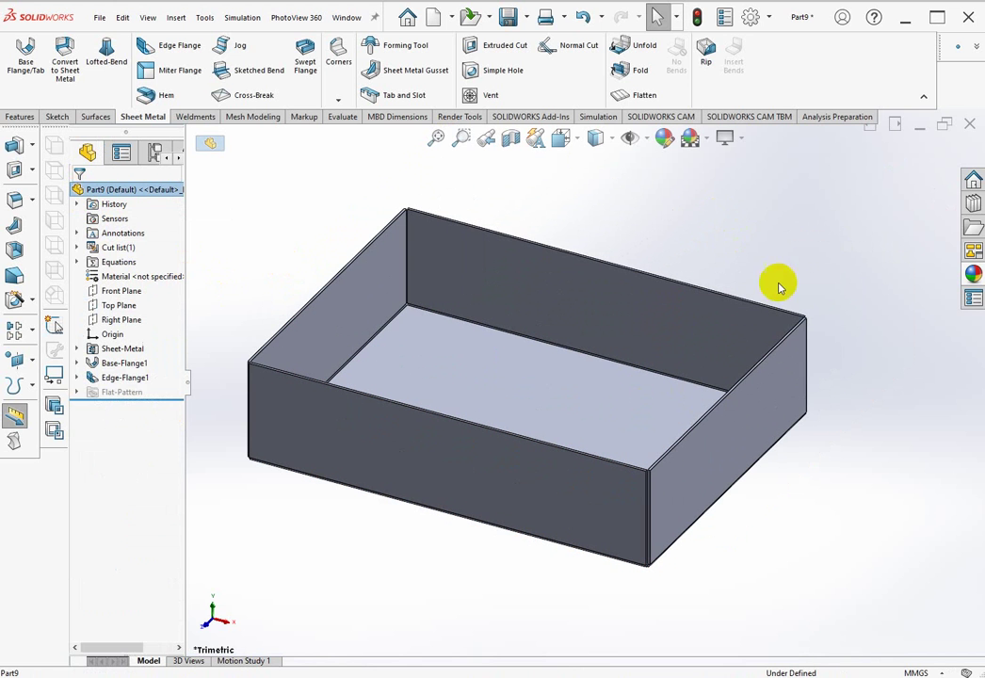
Step: Start an outward edge flange about 56 mm long, at 90 degrees, on the outer upper edge of one 150 mm side wall
{"action": "scroll", "coordinate": [744, 386], "scroll_direction": "down", "scroll_amount": 5}
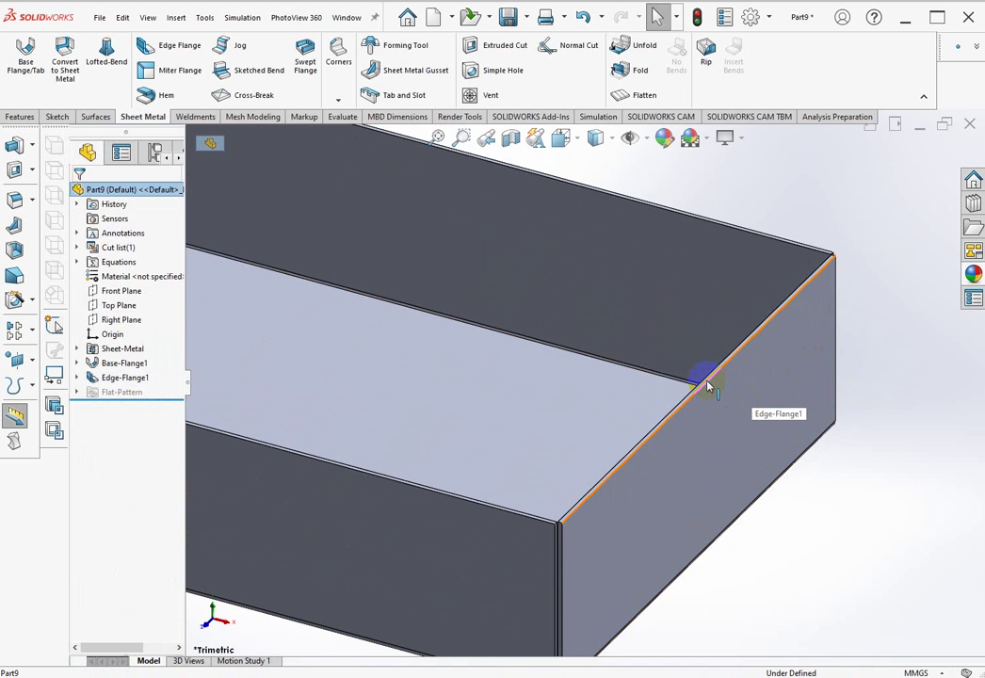
{"action": "left_click", "coordinate": [710, 384]}
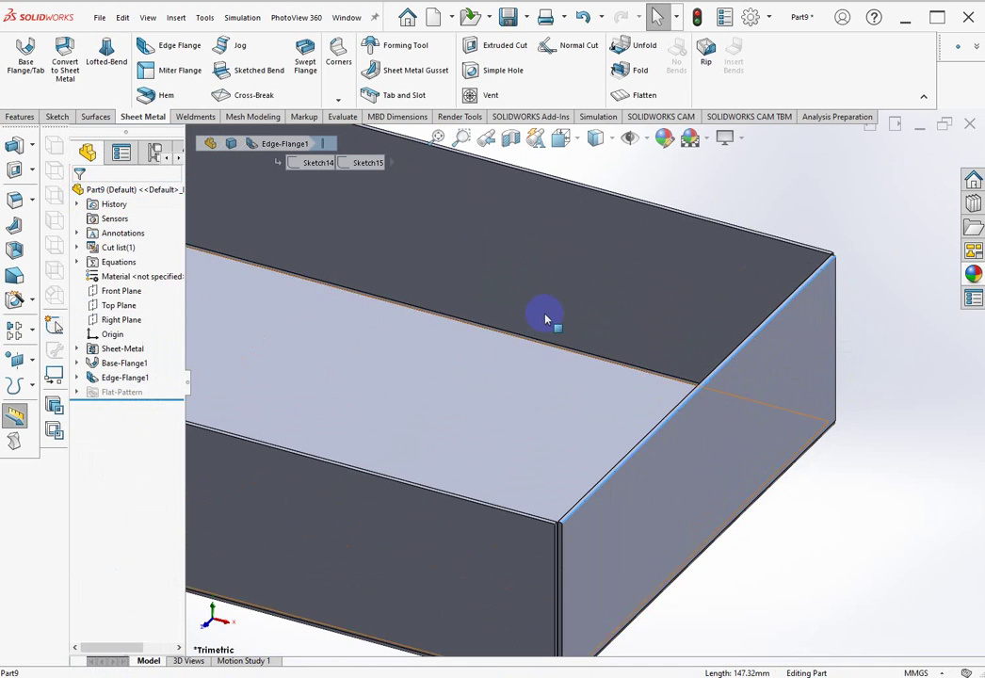
{"action": "left_click", "coordinate": [166, 49]}
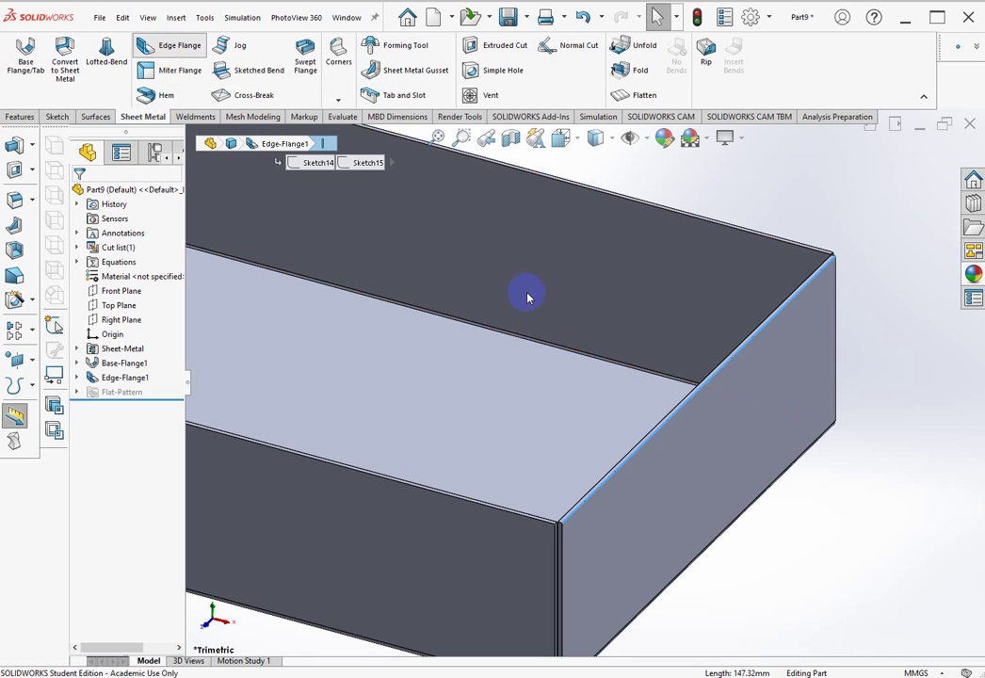
{"action": "left_click", "coordinate": [720, 372]}
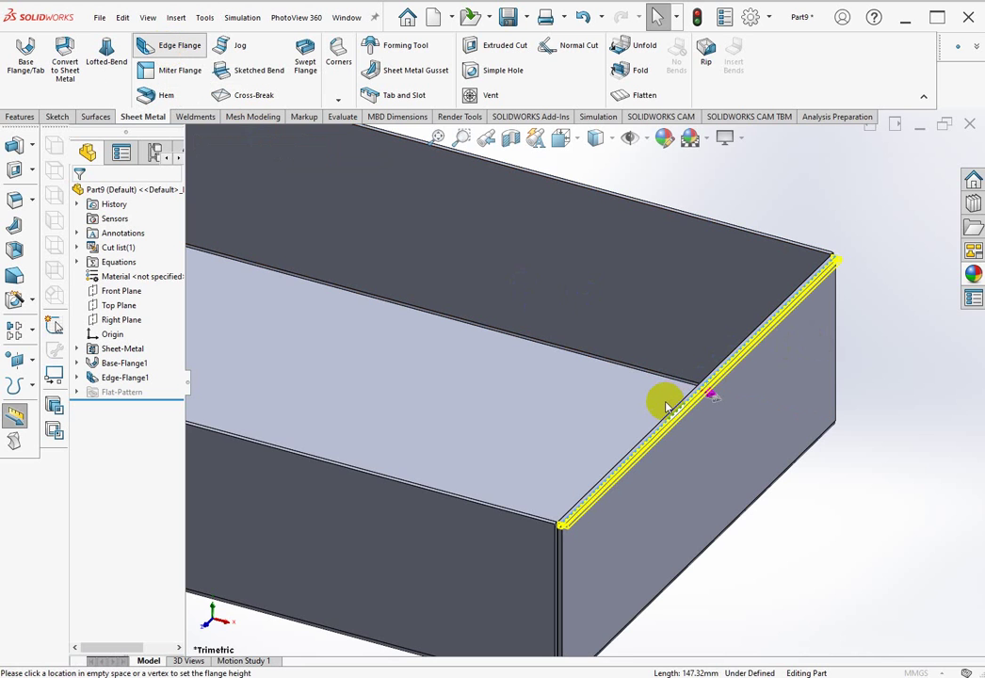
{"action": "scroll", "coordinate": [659, 402], "scroll_direction": "up", "scroll_amount": 5}
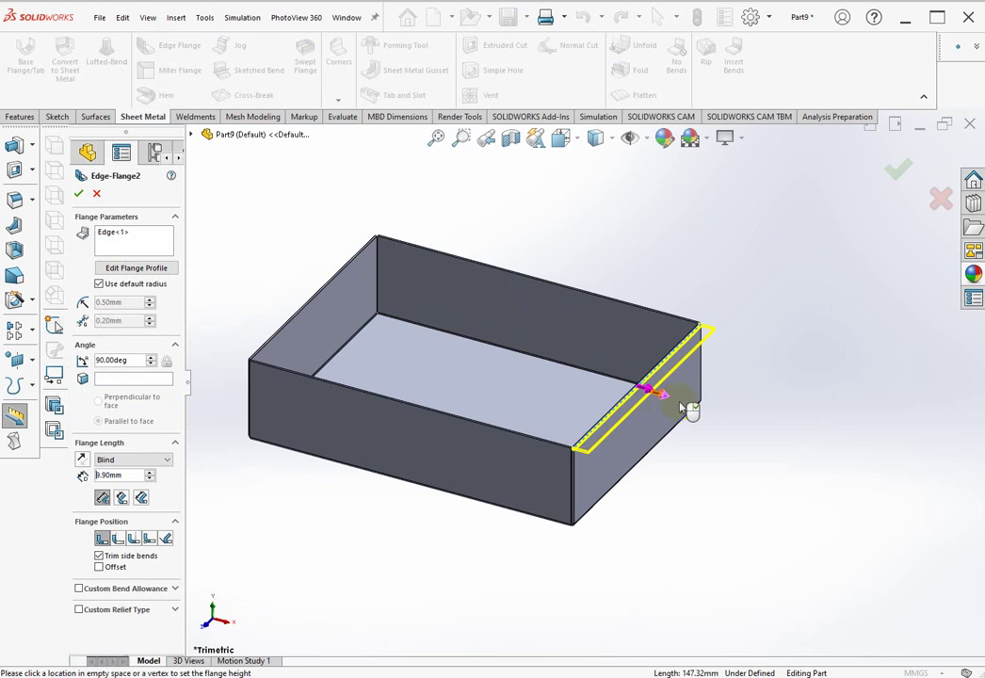
{"action": "left_click", "coordinate": [732, 418]}
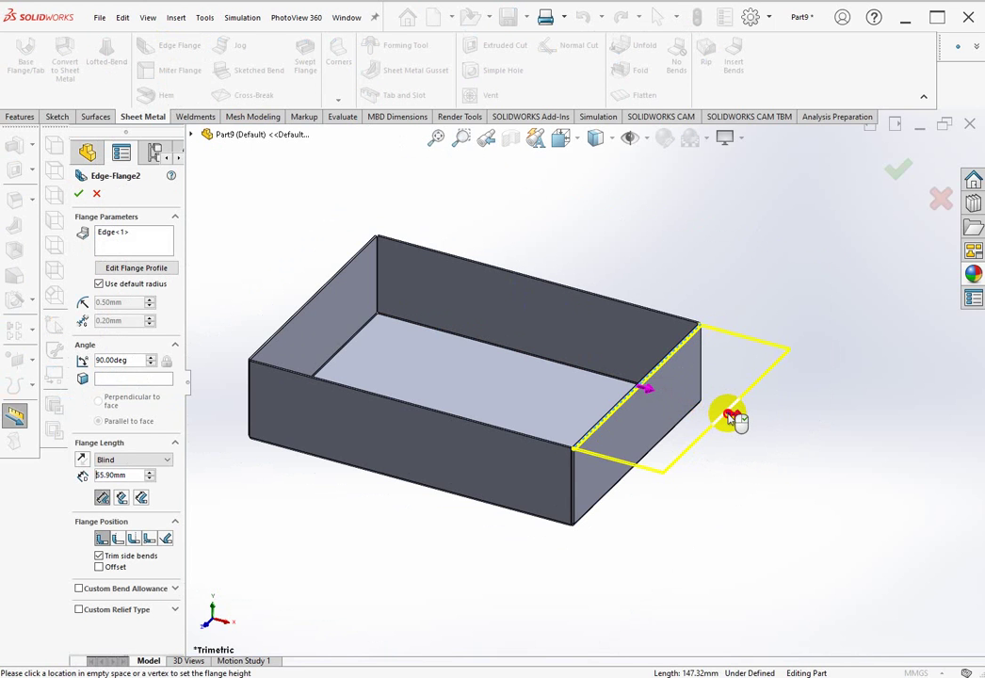
Step: Edit the flange profile and move both side lines inward to narrow it to a tab about 70 mm wide
{"action": "left_click", "coordinate": [138, 271]}
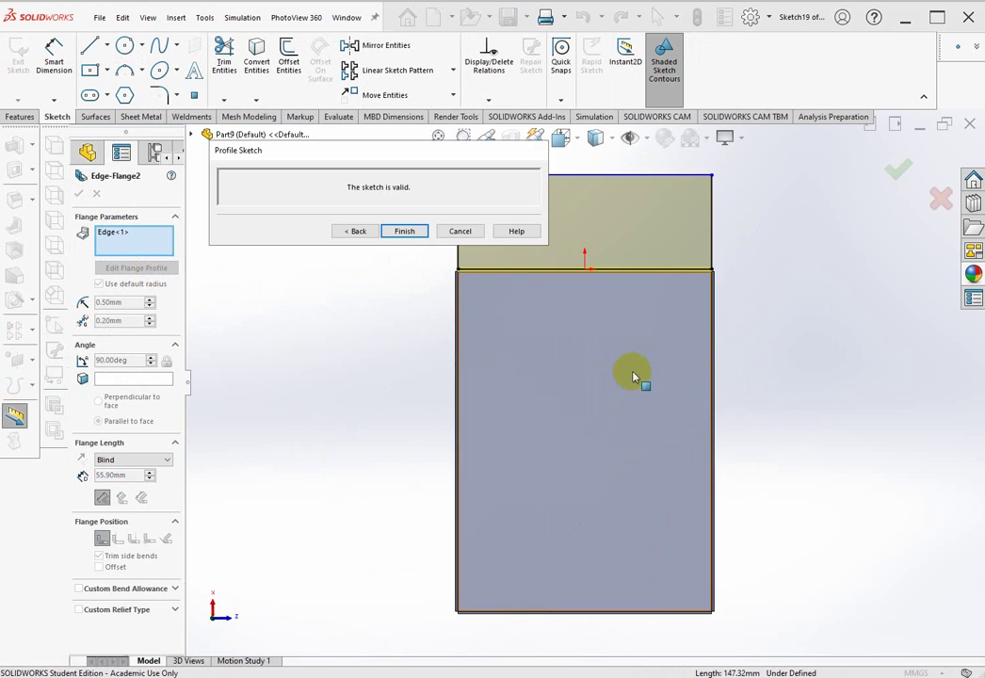
{"action": "scroll", "coordinate": [576, 255], "scroll_direction": "up", "scroll_amount": 2}
{"action": "scroll", "coordinate": [598, 292], "scroll_direction": "down", "scroll_amount": 2}
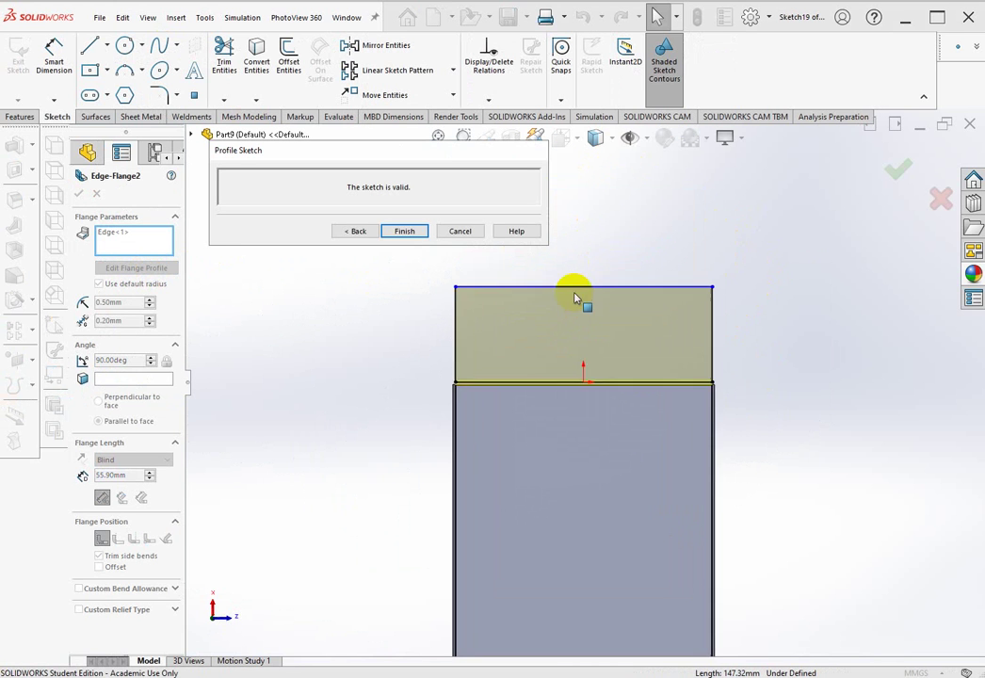
{"action": "scroll", "coordinate": [576, 282], "scroll_direction": "down", "scroll_amount": 2}
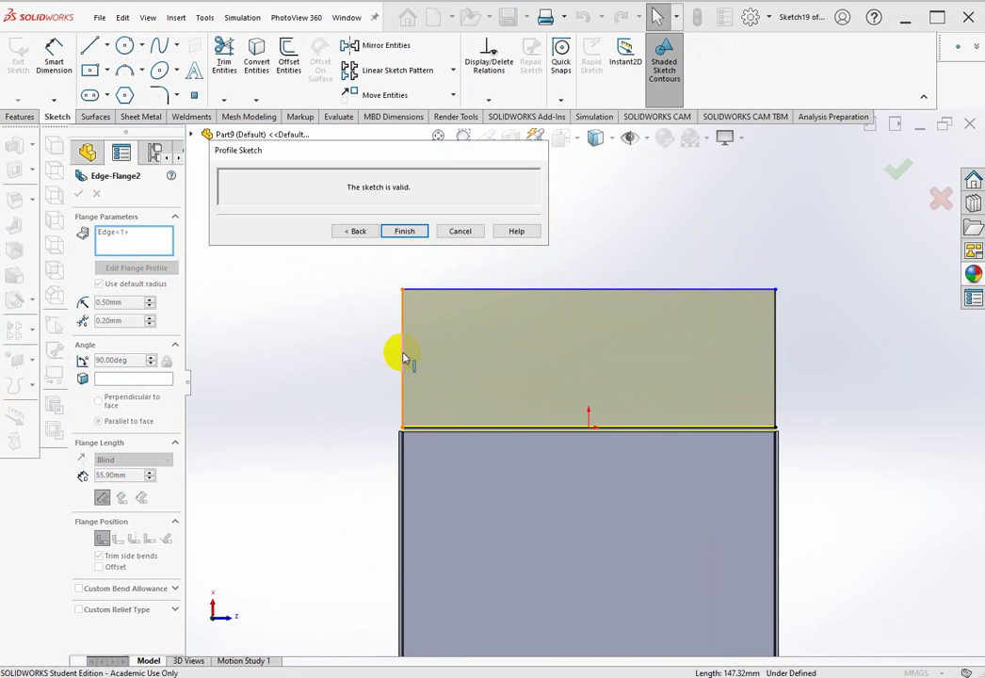
{"action": "left_click_drag", "start_coordinate": [403, 356], "coordinate": [504, 363]}
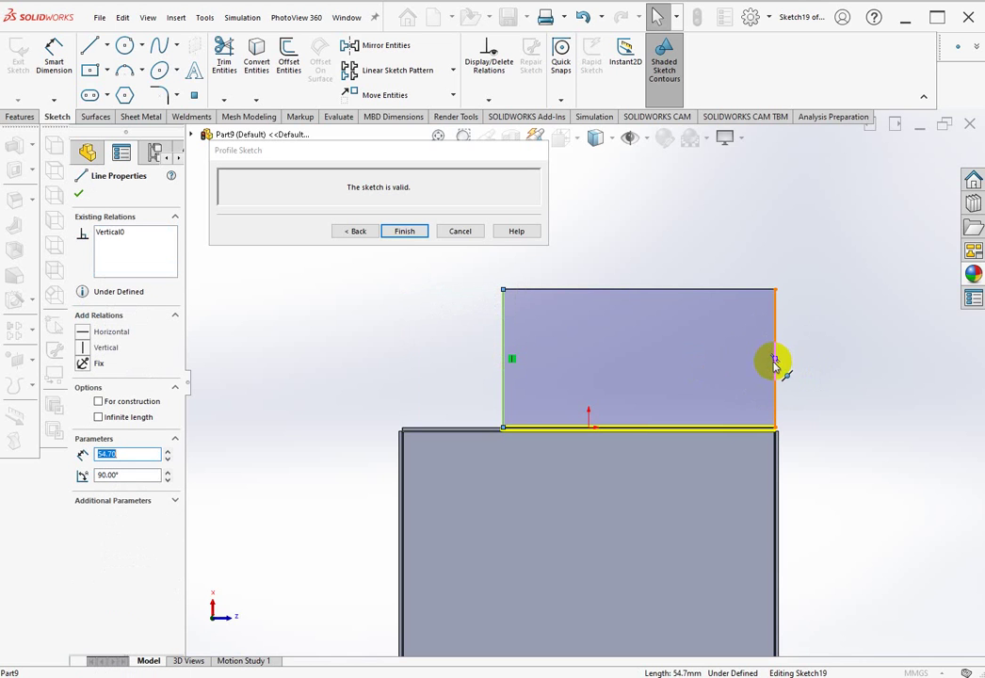
{"action": "left_click_drag", "start_coordinate": [775, 370], "coordinate": [681, 378]}
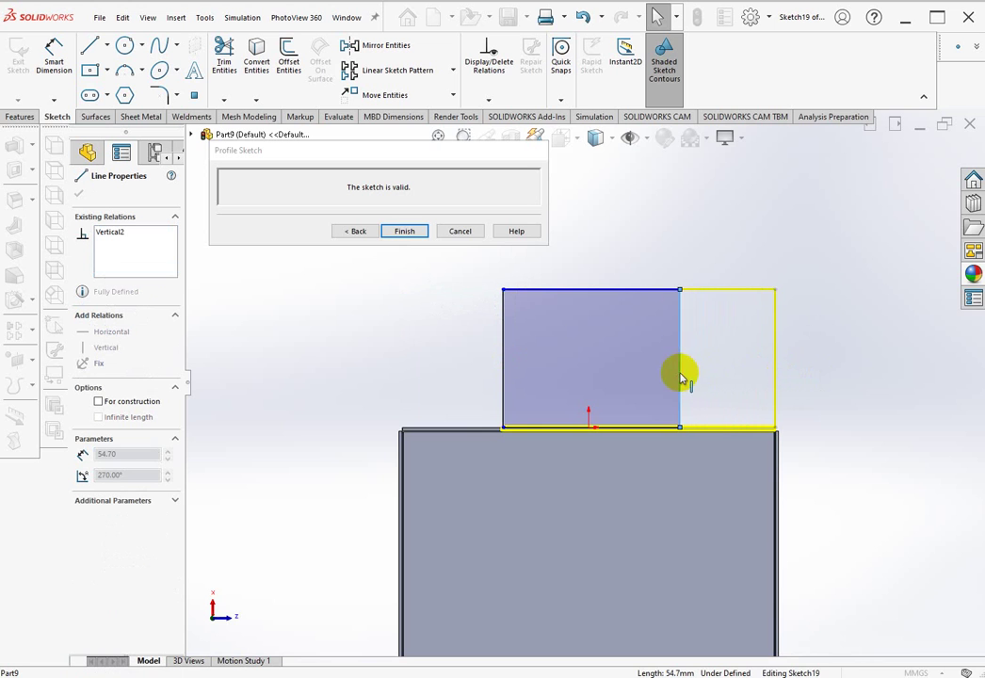
Step: Dimension the upper line of the tab profile and set its width to 60 mm
{"action": "right_click", "coordinate": [631, 239]}
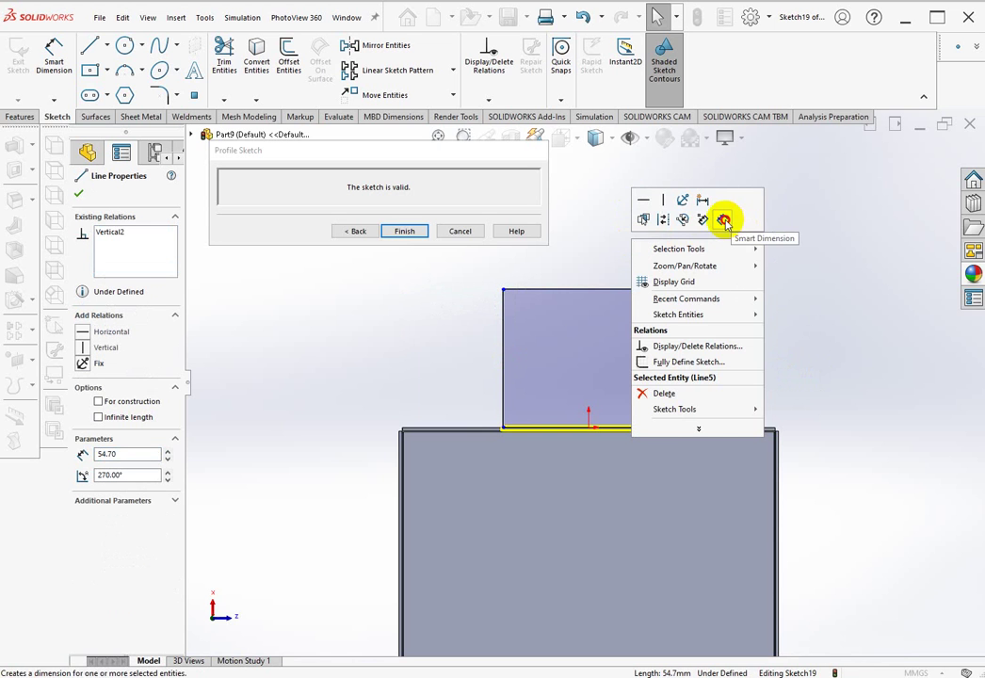
{"action": "left_click", "coordinate": [724, 220]}
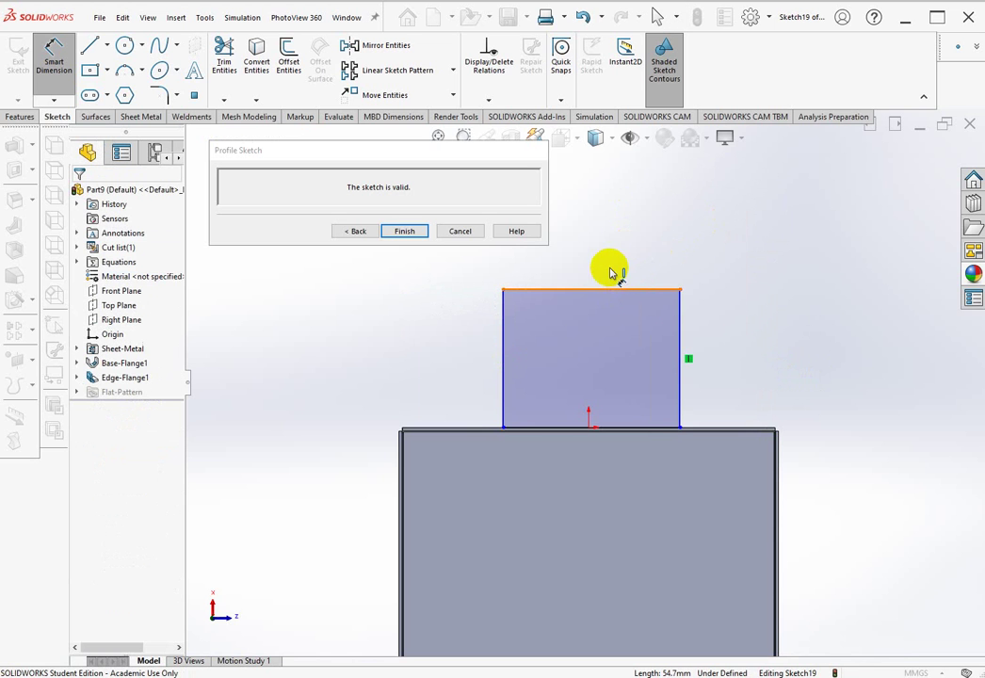
{"action": "left_click", "coordinate": [612, 273]}
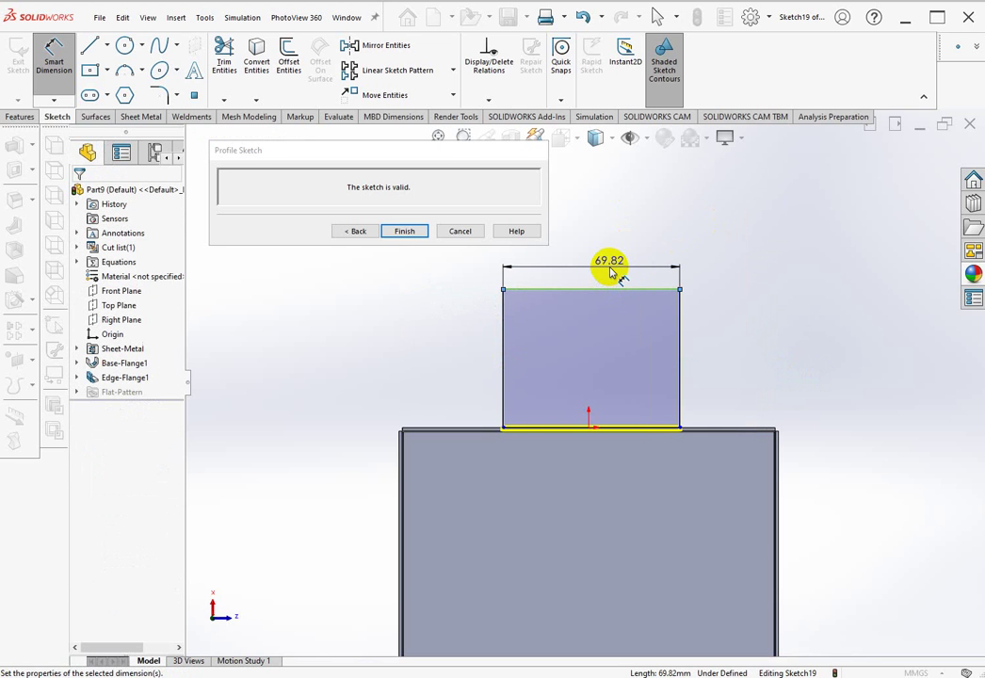
{"action": "left_click", "coordinate": [610, 272]}
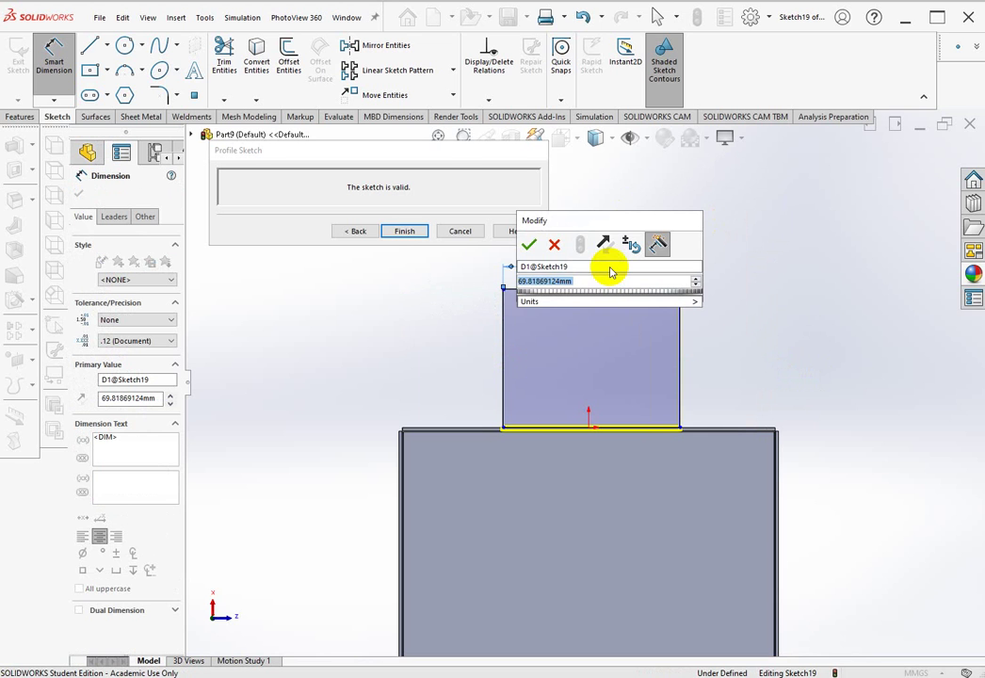
{"action": "type", "text": "60"}
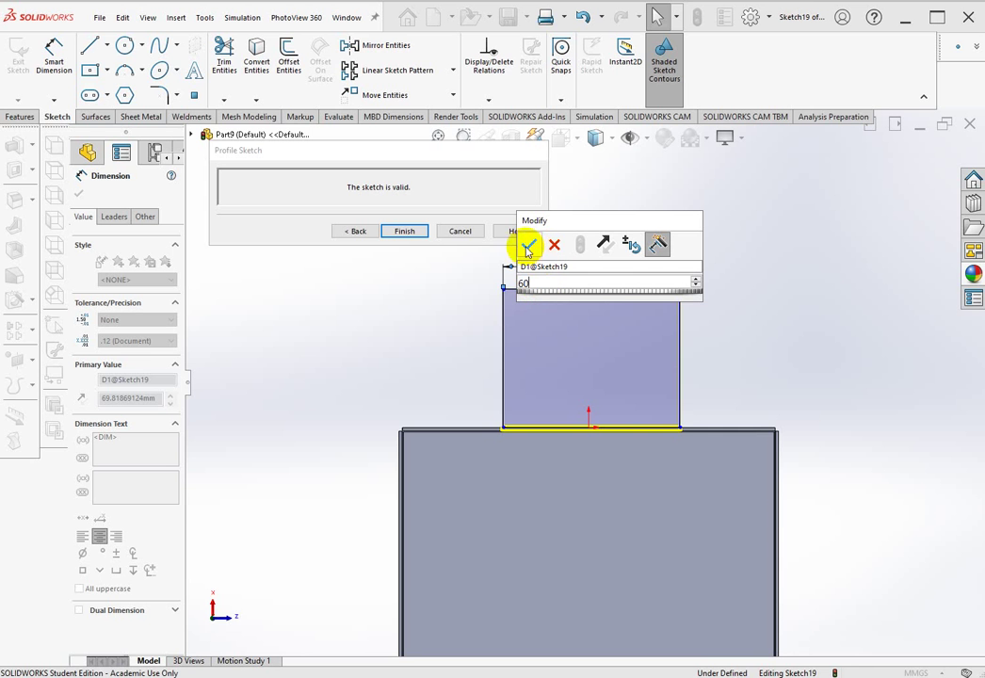
{"action": "left_click", "coordinate": [526, 246]}
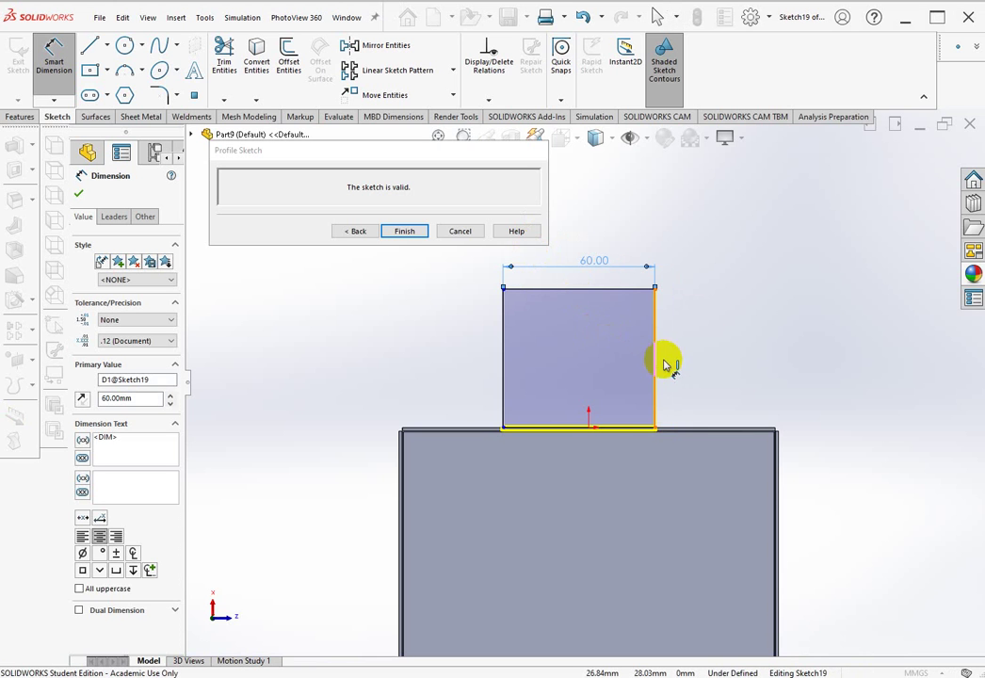
Step: Dimension the side line of the tab profile and set its height to 50 mm
{"action": "left_click", "coordinate": [741, 377]}
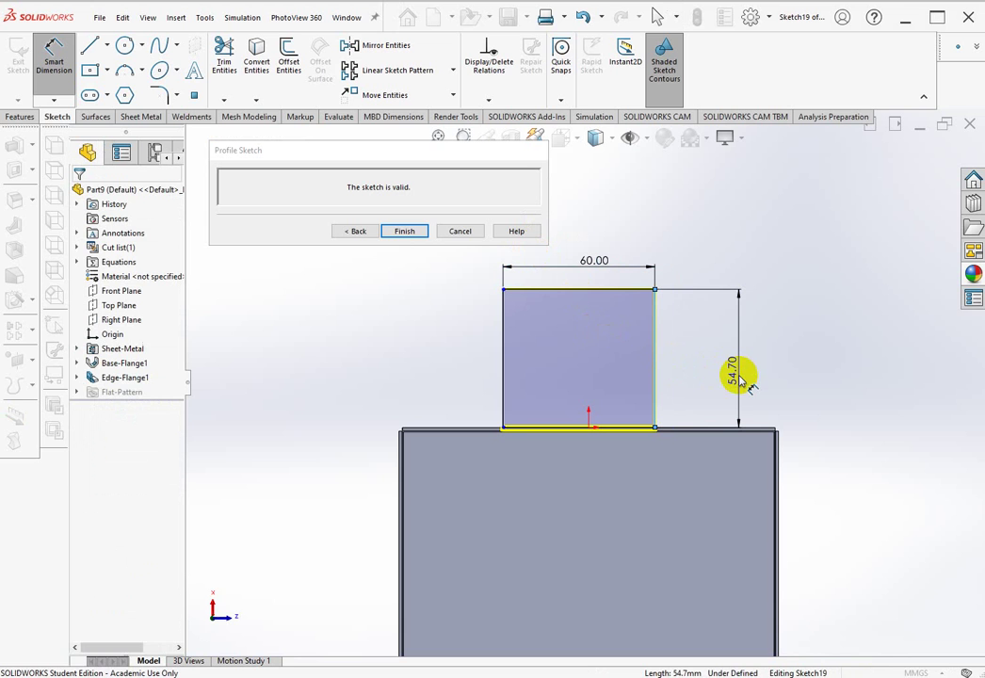
{"action": "left_click", "coordinate": [741, 376]}
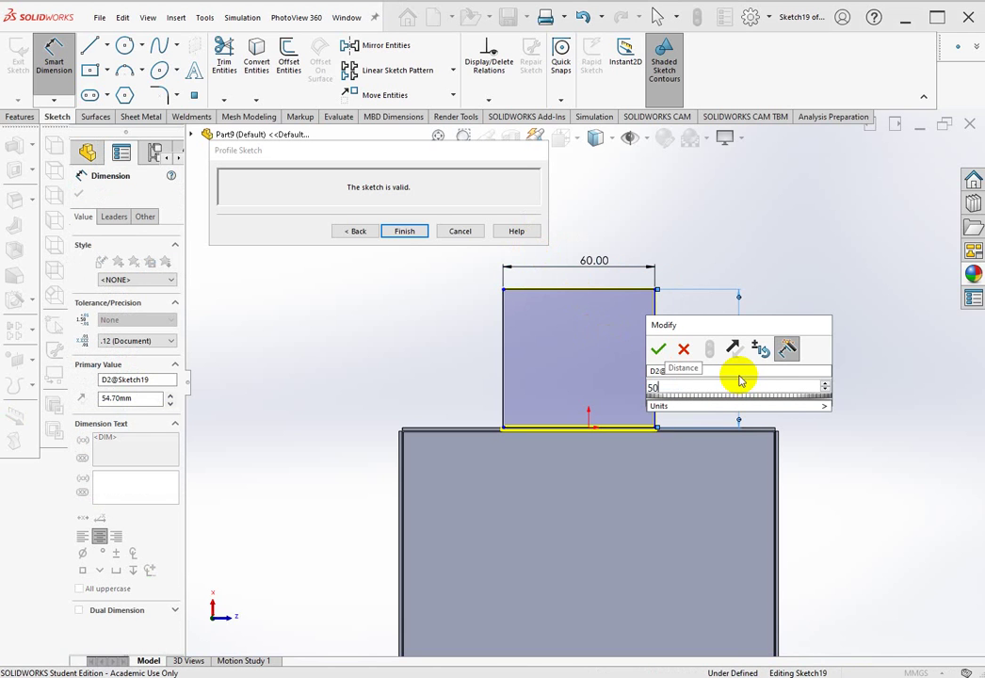
{"action": "type", "text": "50"}
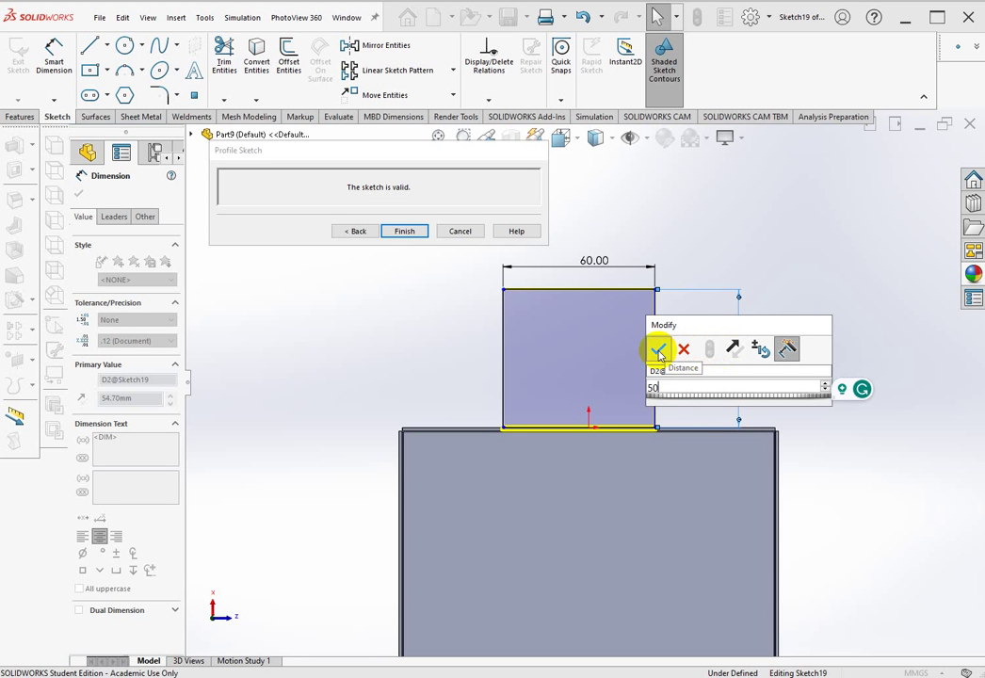
{"action": "left_click", "coordinate": [659, 350]}
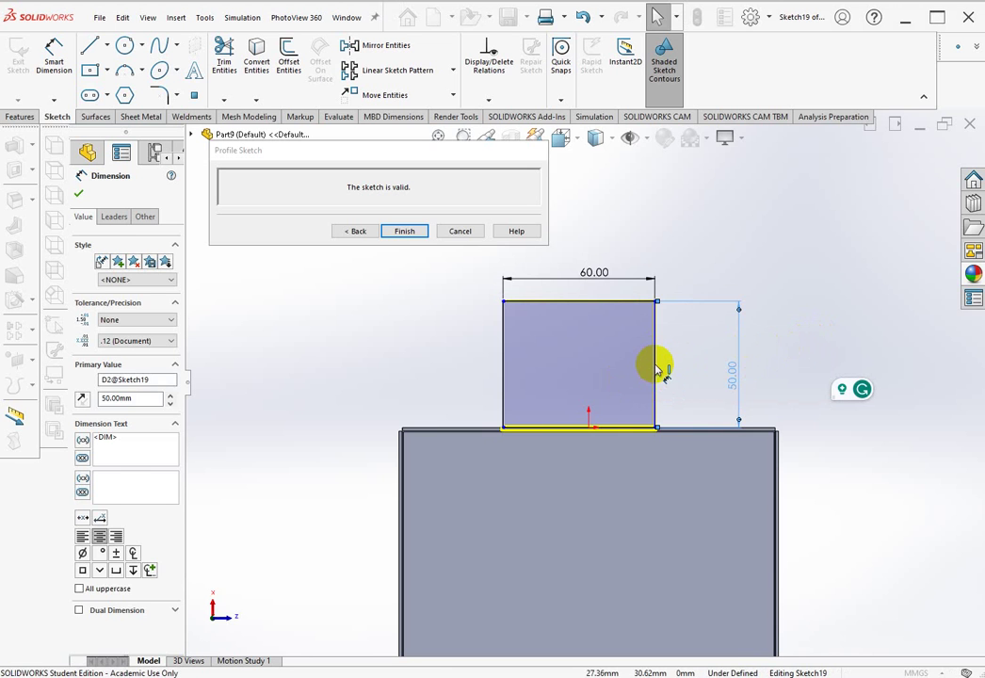
Step: Dimension the distance from the tab's side line to the nearest outer edge of the box and set it to 45 mm
{"action": "left_click", "coordinate": [657, 369]}
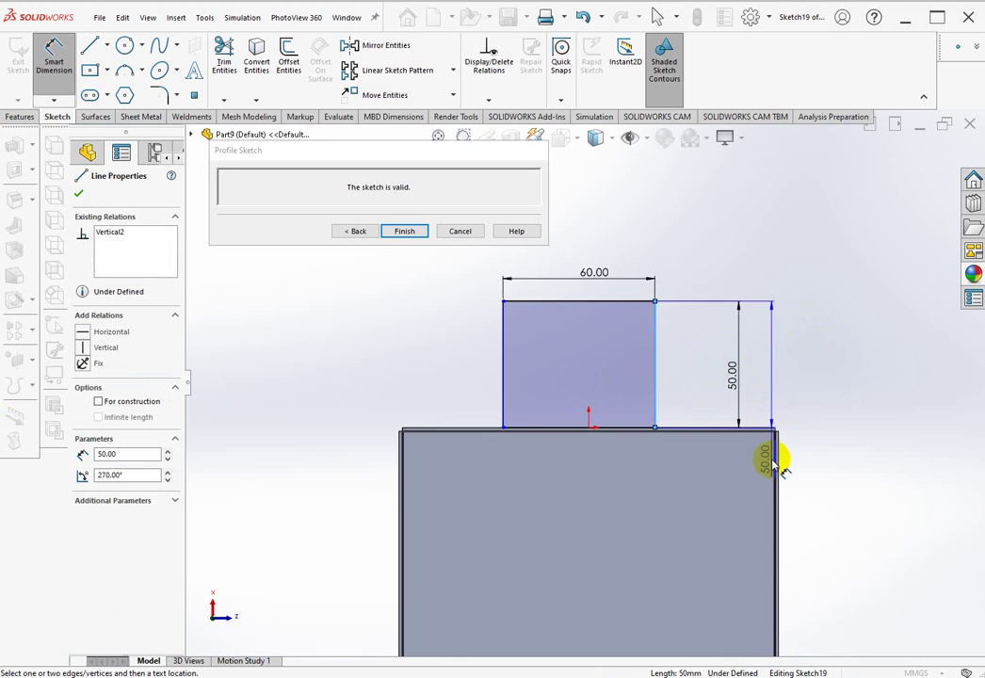
{"action": "scroll", "coordinate": [662, 453], "scroll_direction": "up", "scroll_amount": 2}
{"action": "scroll", "coordinate": [659, 435], "scroll_direction": "down", "scroll_amount": 5}
{"action": "scroll", "coordinate": [661, 435], "scroll_direction": "down", "scroll_amount": 2}
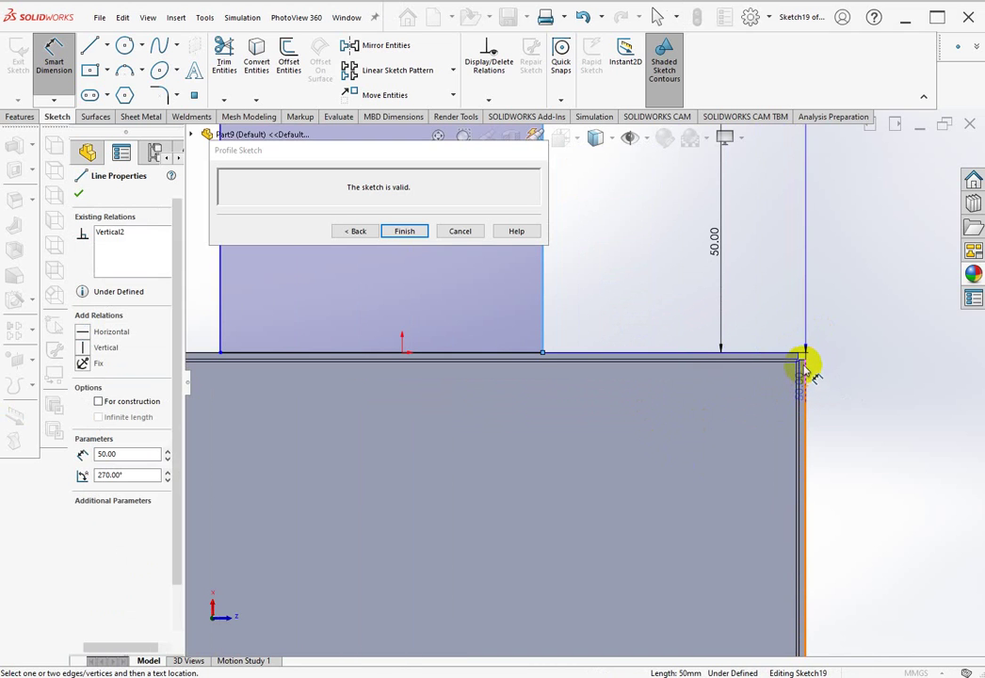
{"action": "left_click", "coordinate": [806, 362]}
{"action": "scroll", "coordinate": [809, 360], "scroll_direction": "up", "scroll_amount": 2}
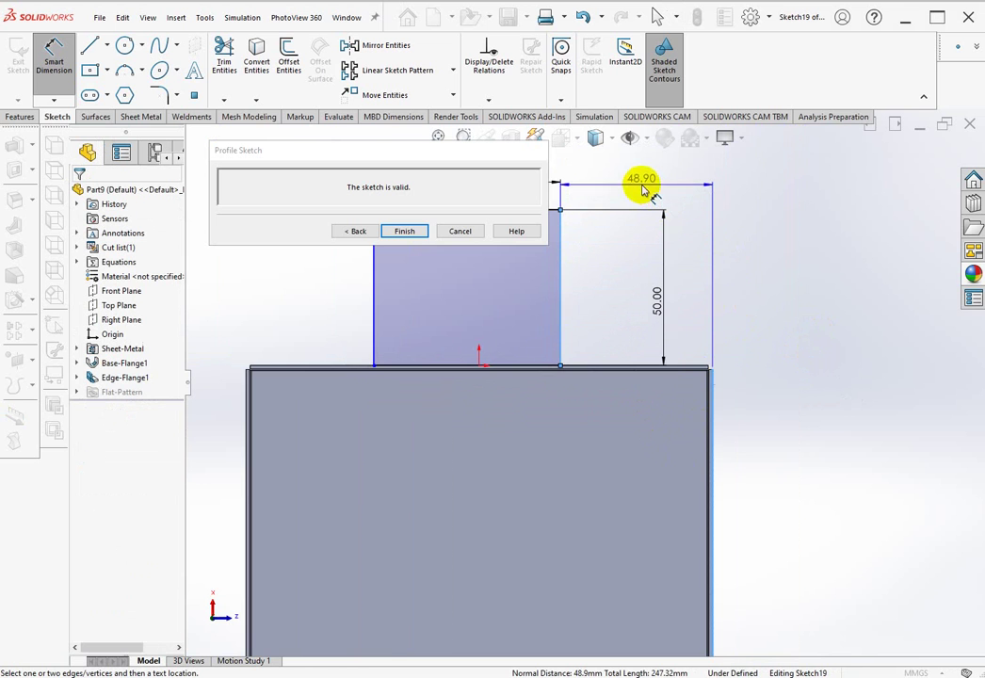
{"action": "scroll", "coordinate": [688, 381], "scroll_direction": "up", "scroll_amount": 2}
{"action": "scroll", "coordinate": [598, 233], "scroll_direction": "down", "scroll_amount": 1}
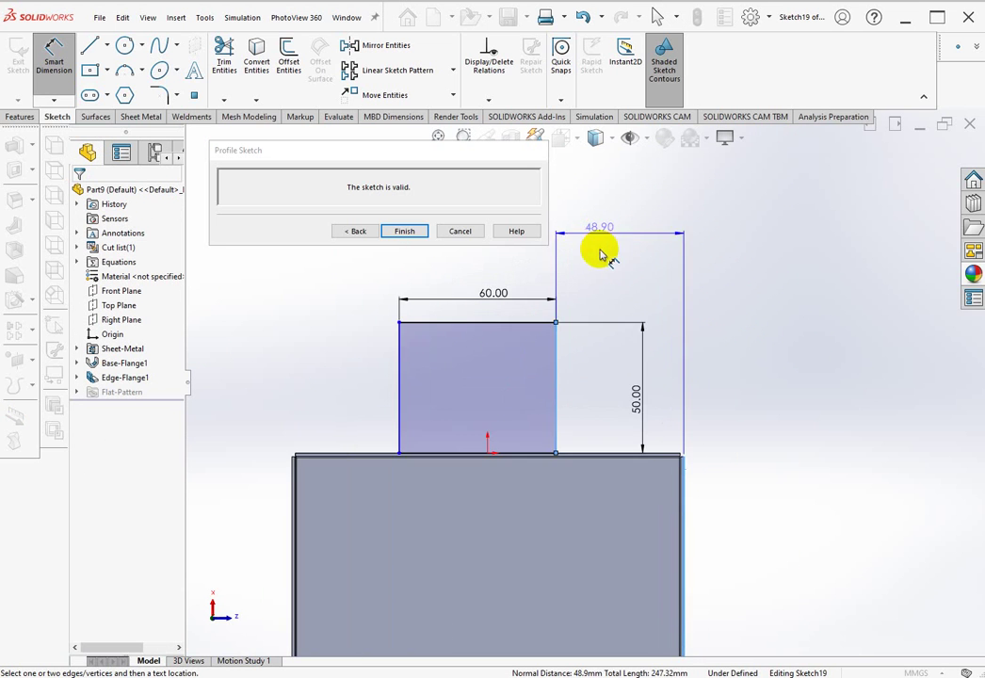
{"action": "scroll", "coordinate": [602, 254], "scroll_direction": "down", "scroll_amount": 3}
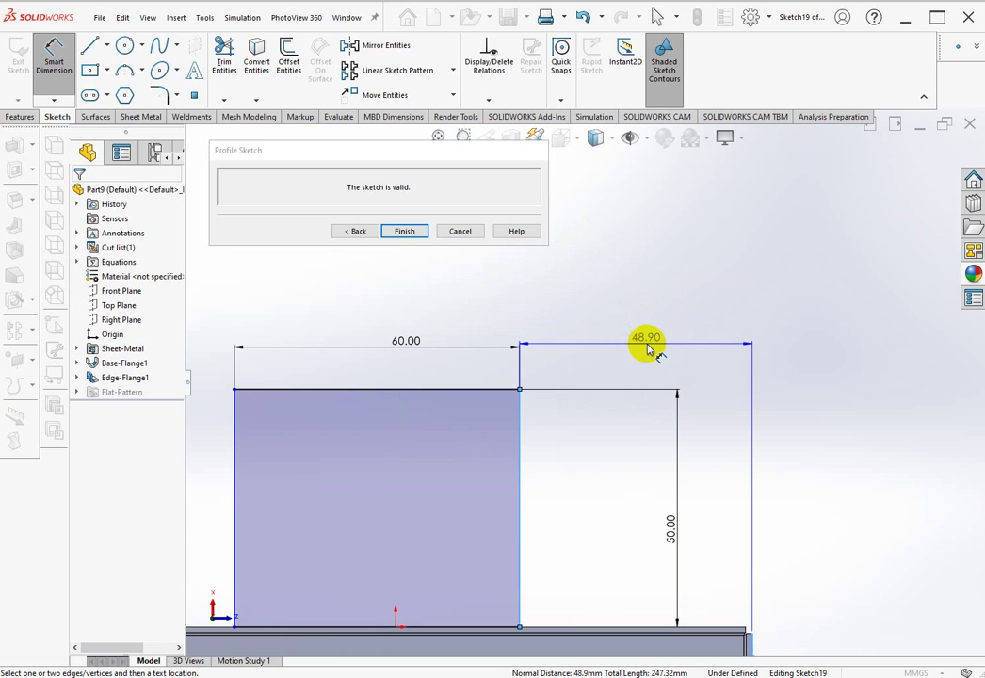
{"action": "left_click", "coordinate": [647, 349]}
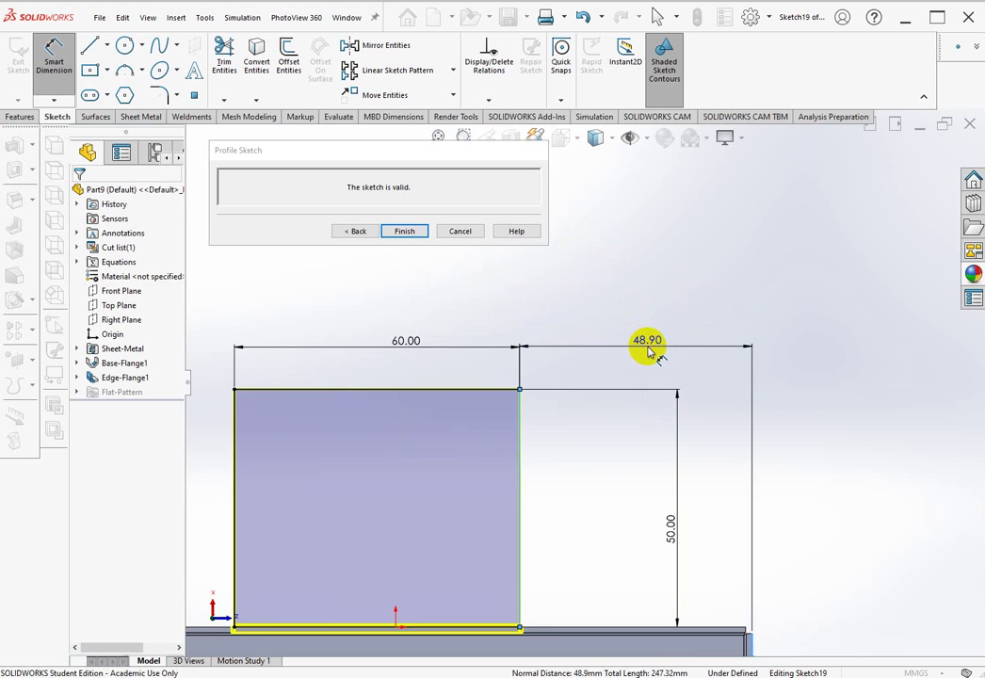
{"action": "left_click", "coordinate": [647, 349]}
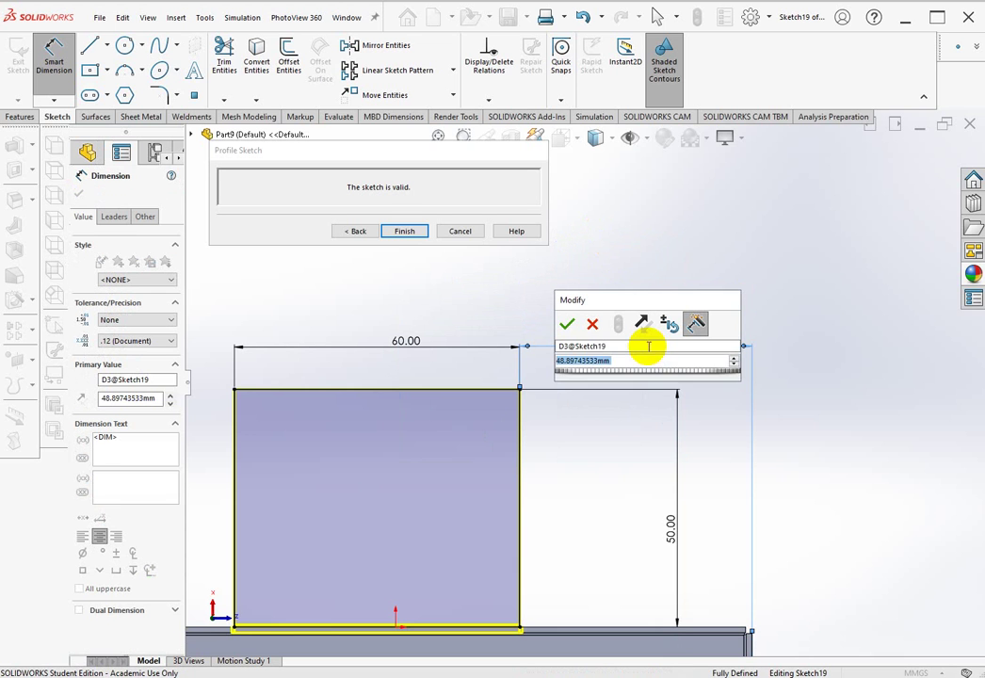
{"action": "type", "text": "50"}
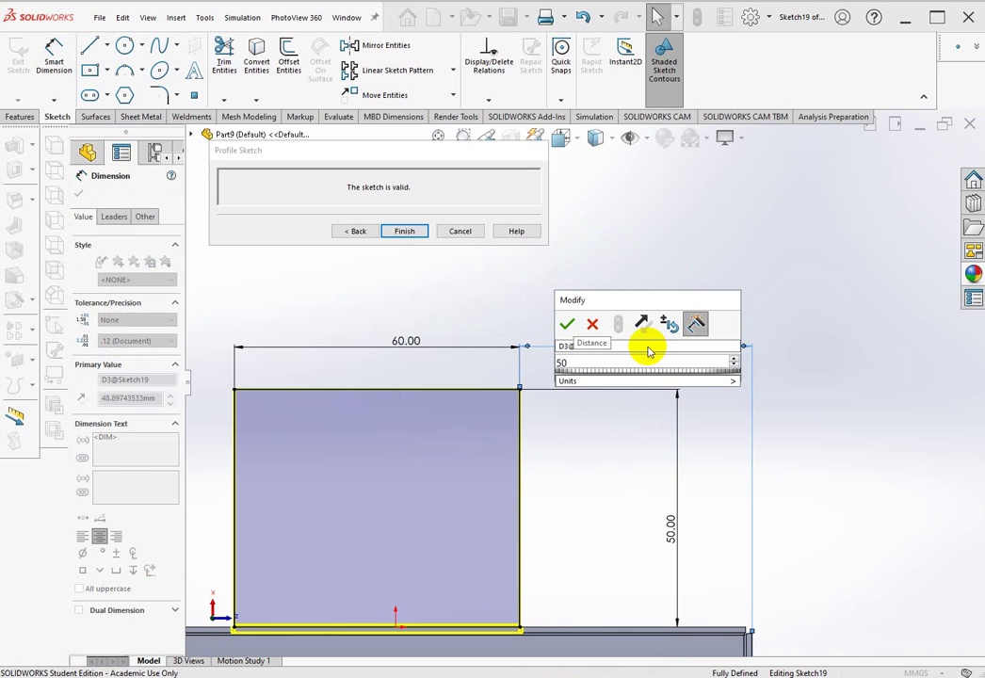
{"action": "key", "text": "BackSpace"}
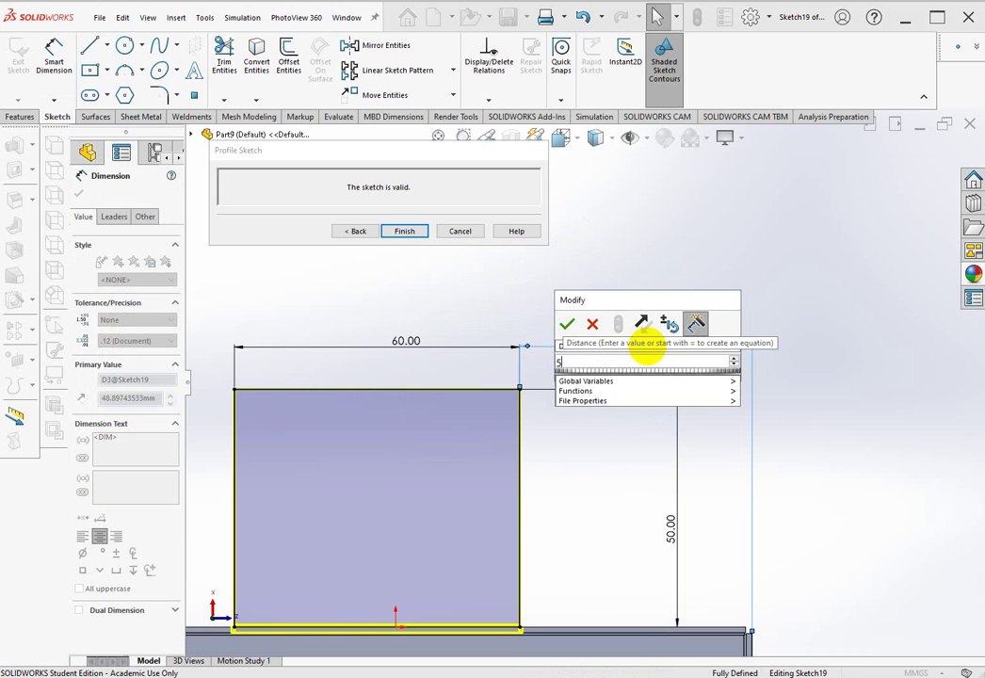
{"action": "key", "text": "BackSpace"}
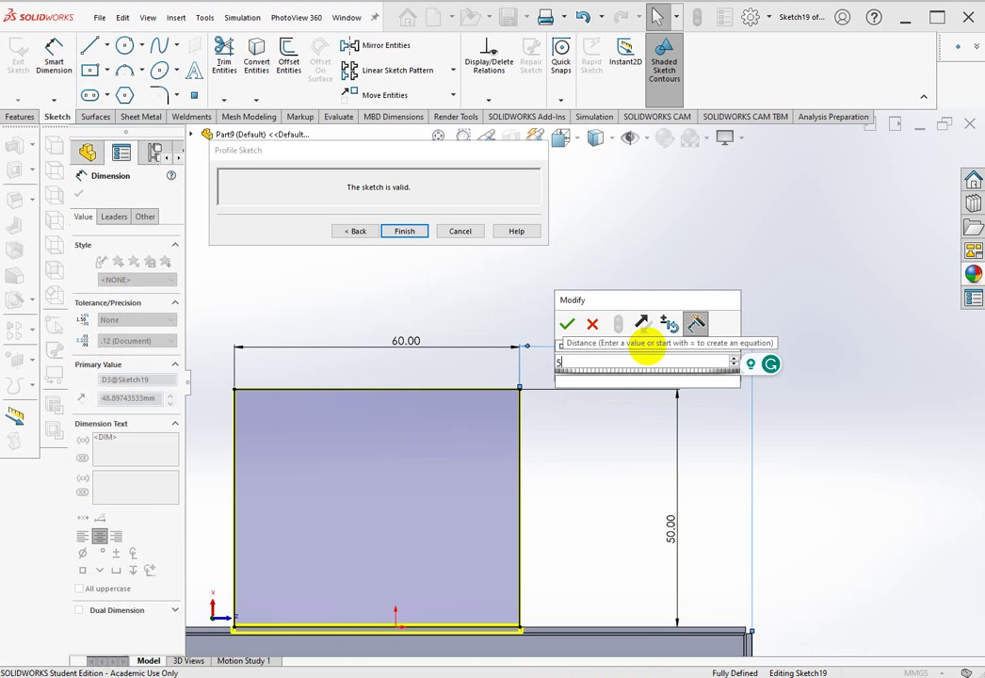
{"action": "type", "text": "4"}
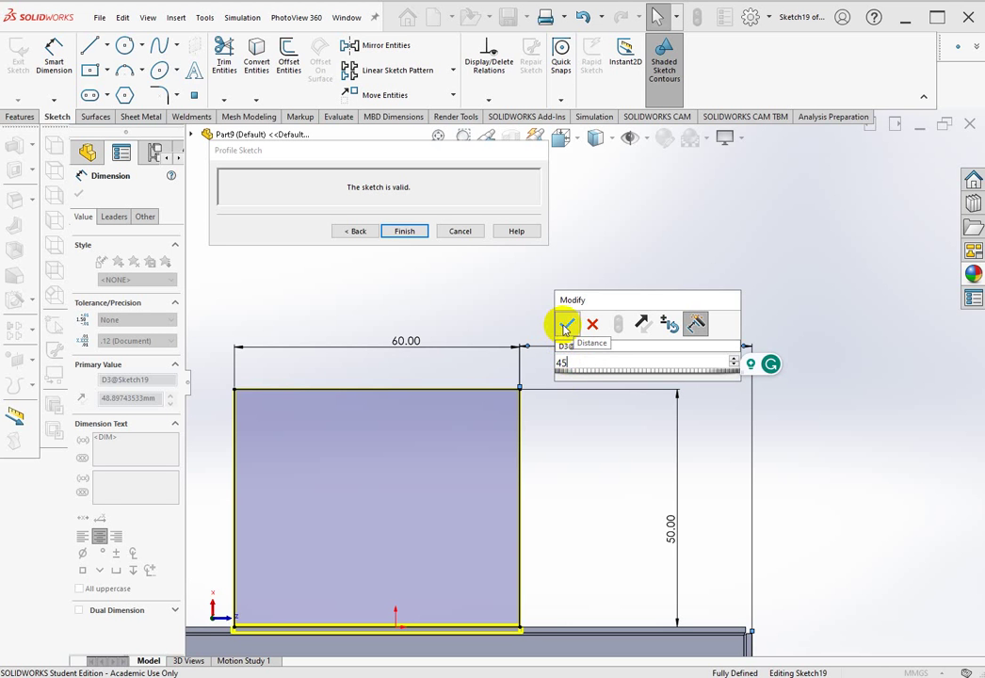
{"action": "left_click", "coordinate": [565, 325]}
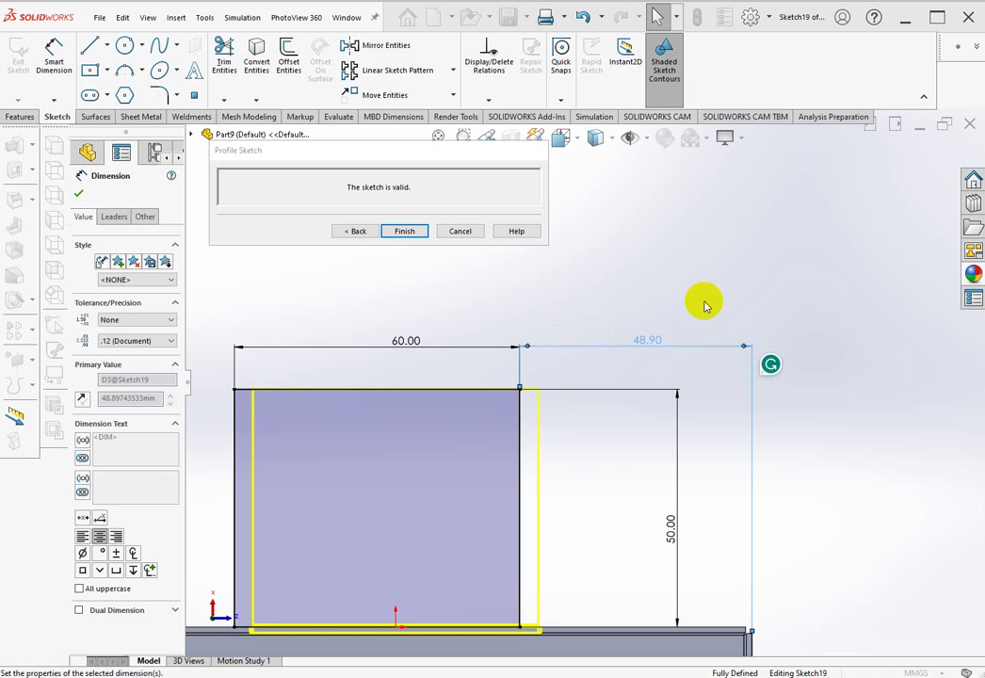
{"action": "scroll", "coordinate": [501, 407], "scroll_direction": "up", "scroll_amount": 4}
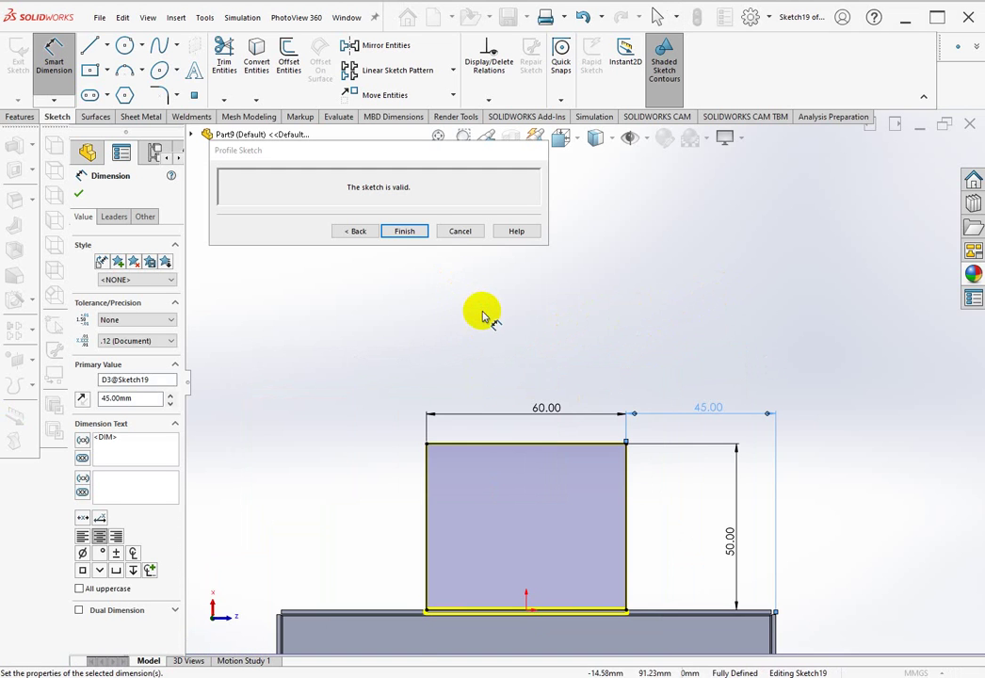
{"action": "scroll", "coordinate": [466, 311], "scroll_direction": "down", "scroll_amount": 2}
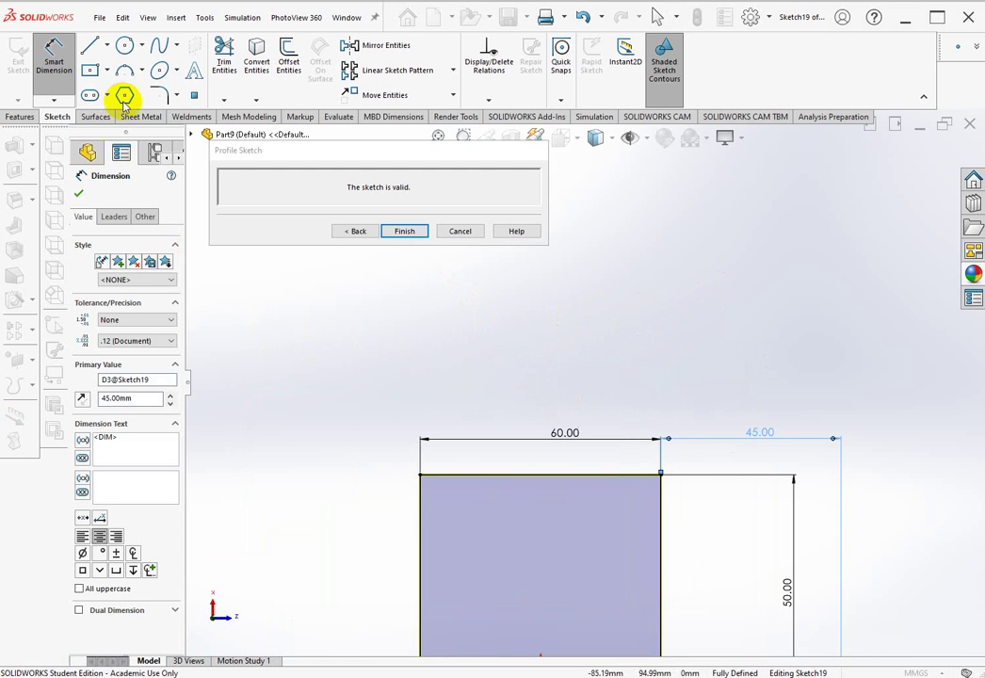
Step: Sketch a three-point arc of about 30.5 mm radius bulging outward between the two upper corners of the tab profile
{"action": "key", "text": "Escape"}
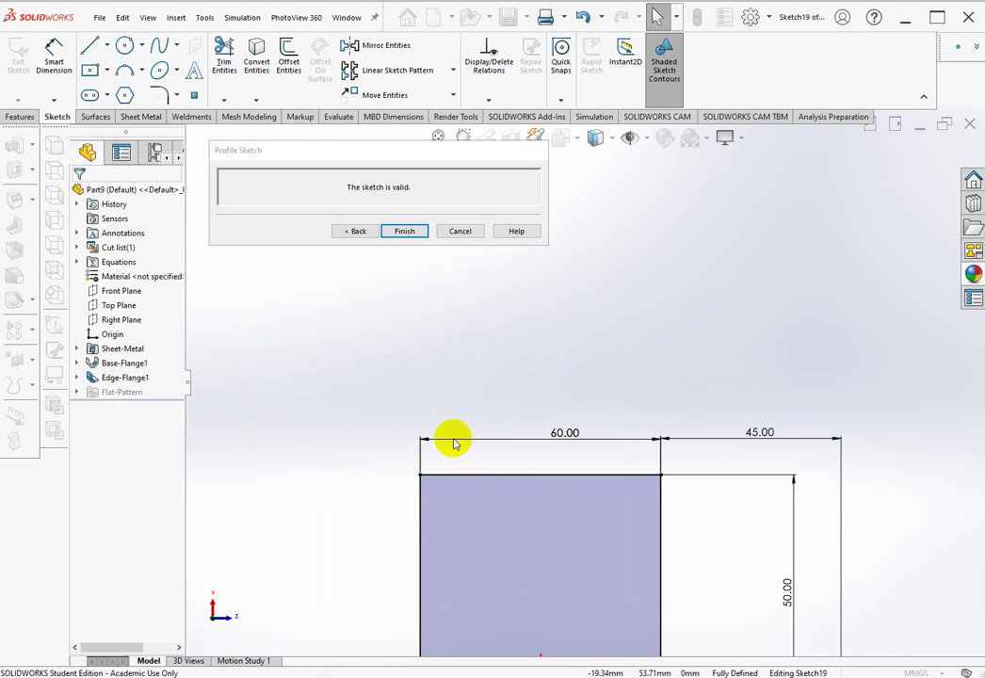
{"action": "left_click", "coordinate": [125, 74]}
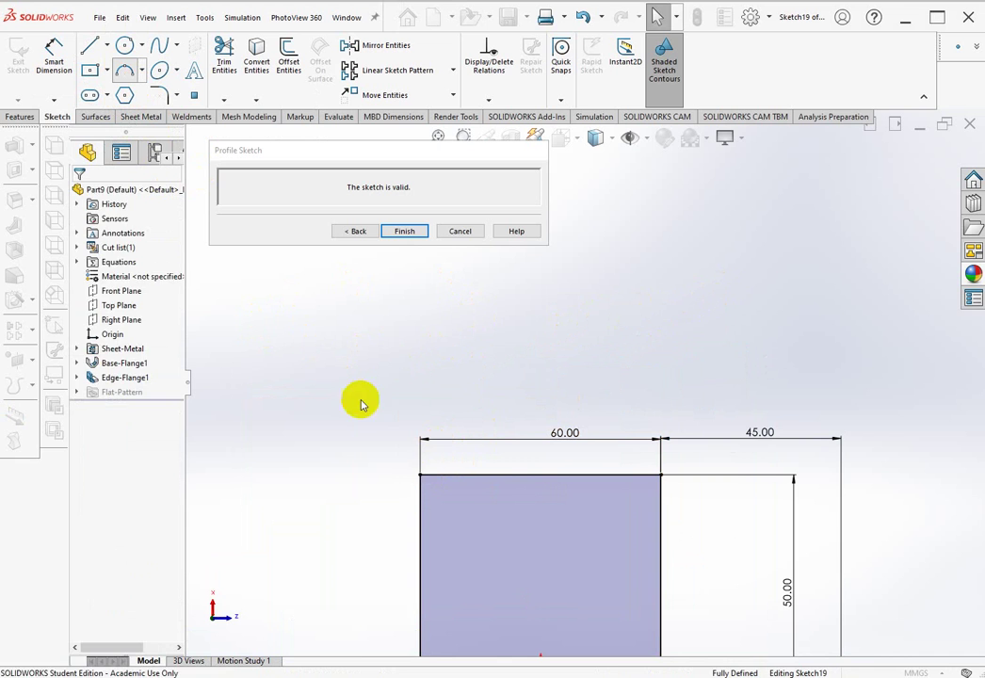
{"action": "left_click", "coordinate": [419, 475]}
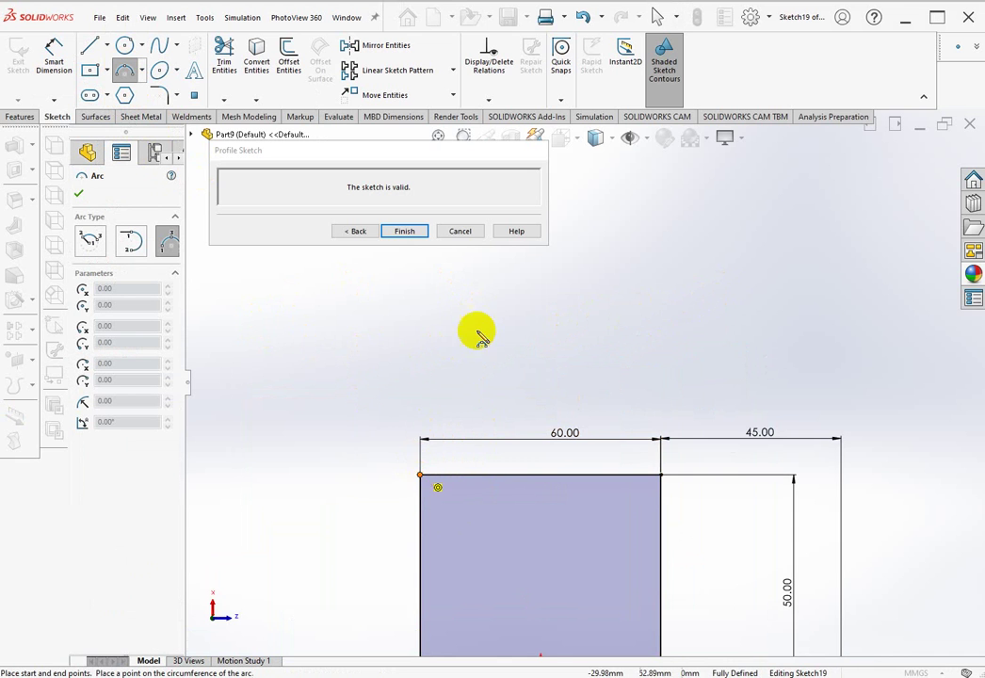
{"action": "left_click", "coordinate": [661, 476]}
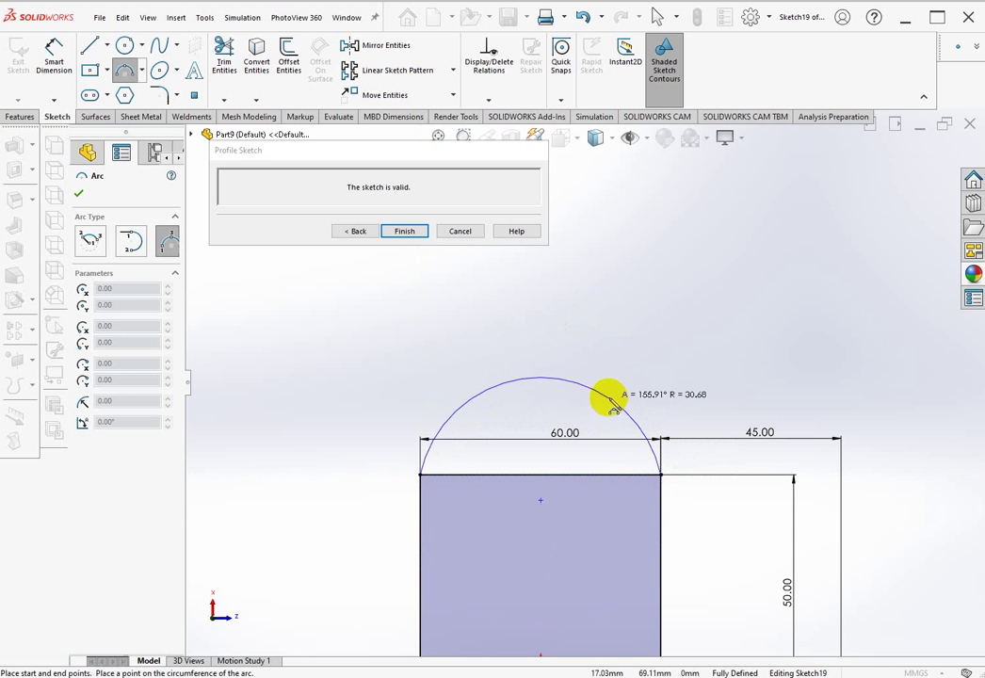
{"action": "left_click", "coordinate": [546, 377]}
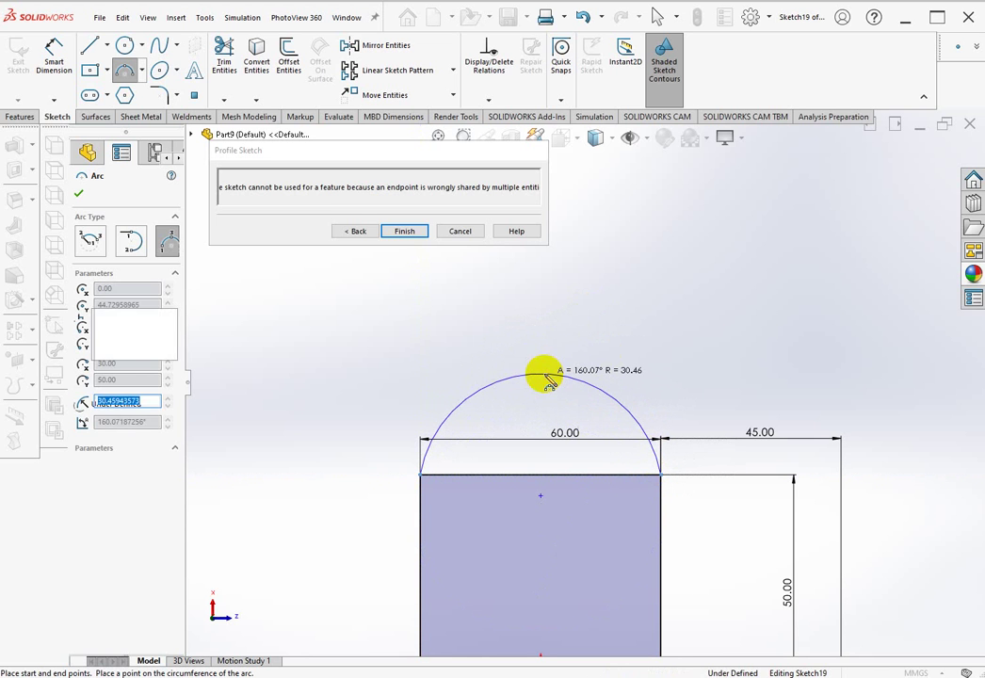
Step: Dimension the arc above the tab profile and set its radius to 30 mm
{"action": "right_click", "coordinate": [591, 337]}
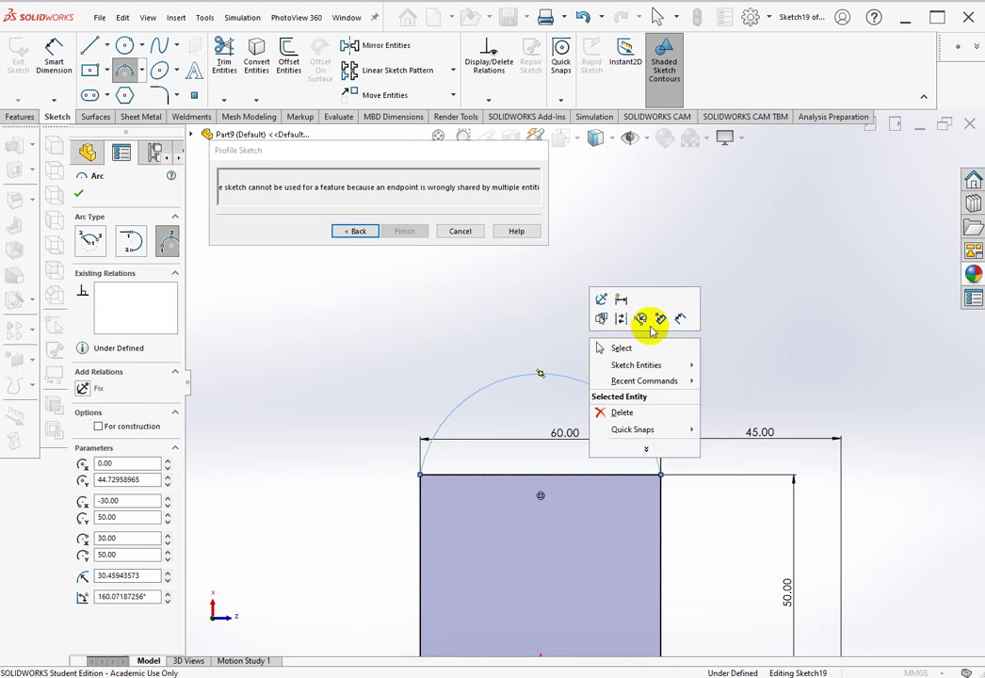
{"action": "left_click", "coordinate": [681, 320]}
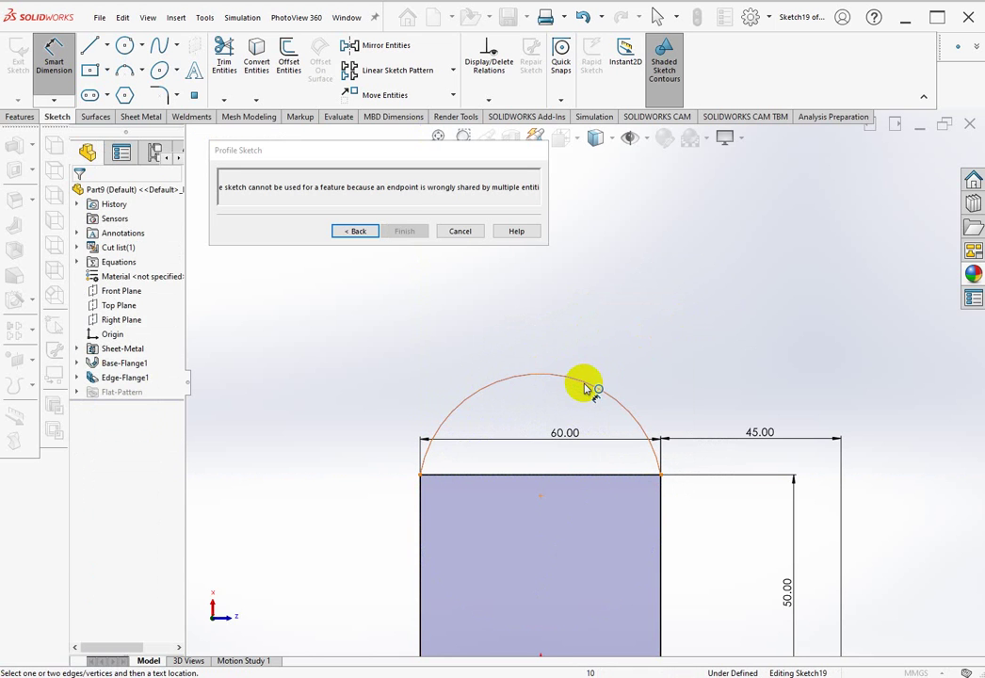
{"action": "left_click", "coordinate": [628, 316]}
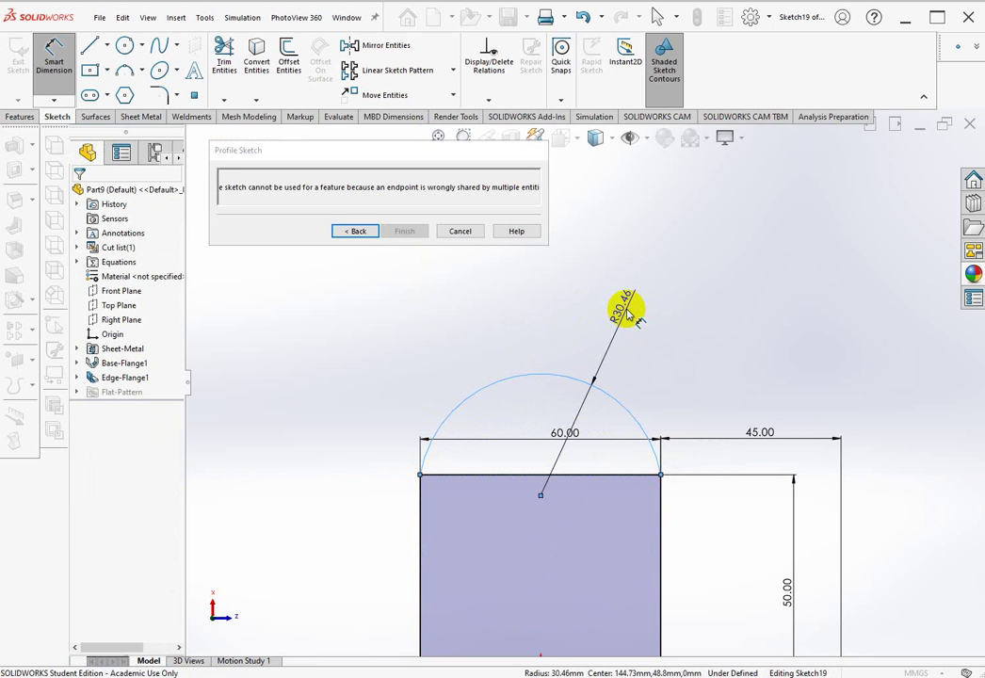
{"action": "left_click", "coordinate": [636, 319]}
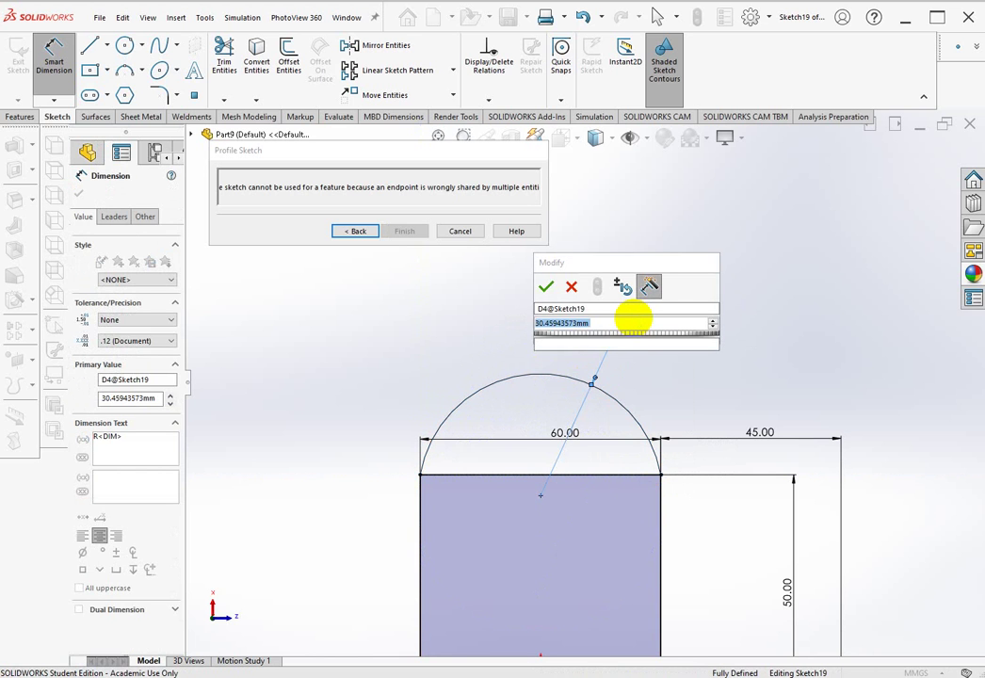
{"action": "type", "text": "30"}
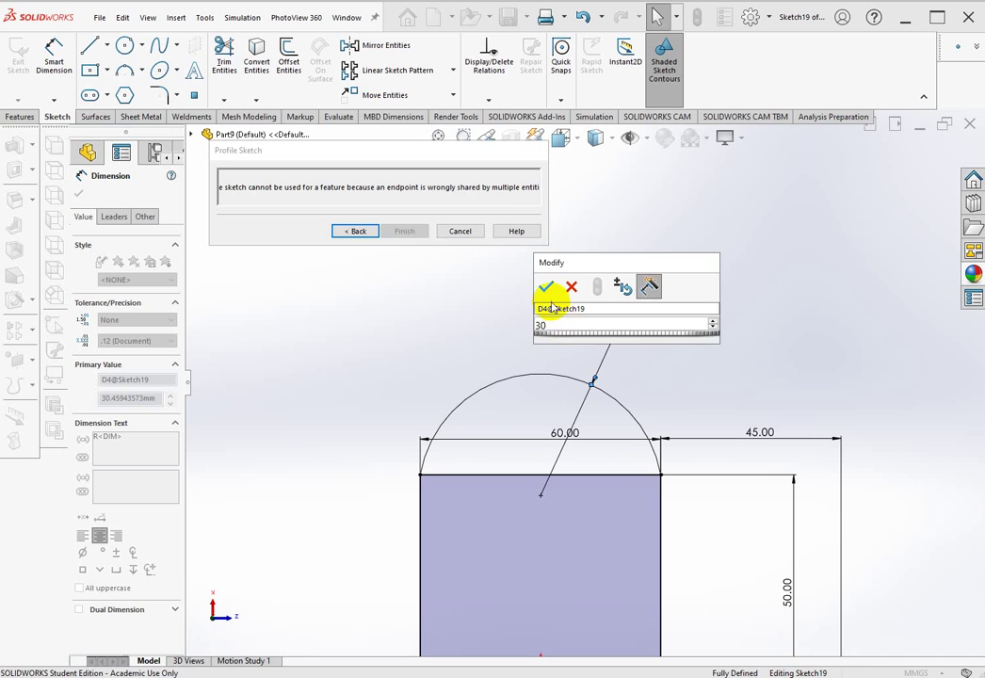
{"action": "left_click", "coordinate": [545, 292]}
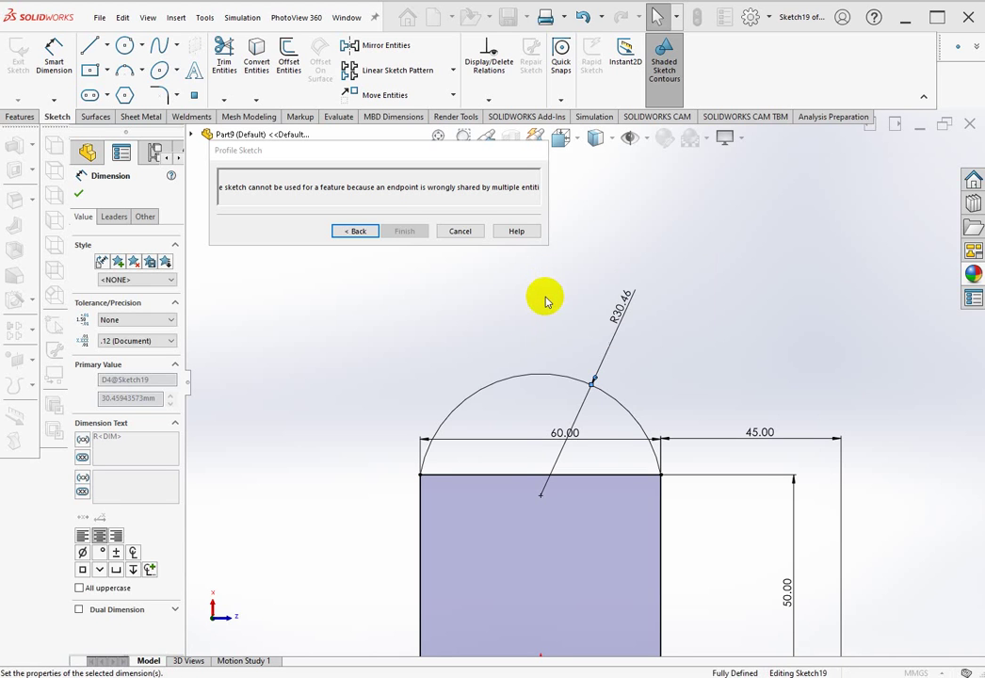
{"action": "left_click", "coordinate": [746, 336]}
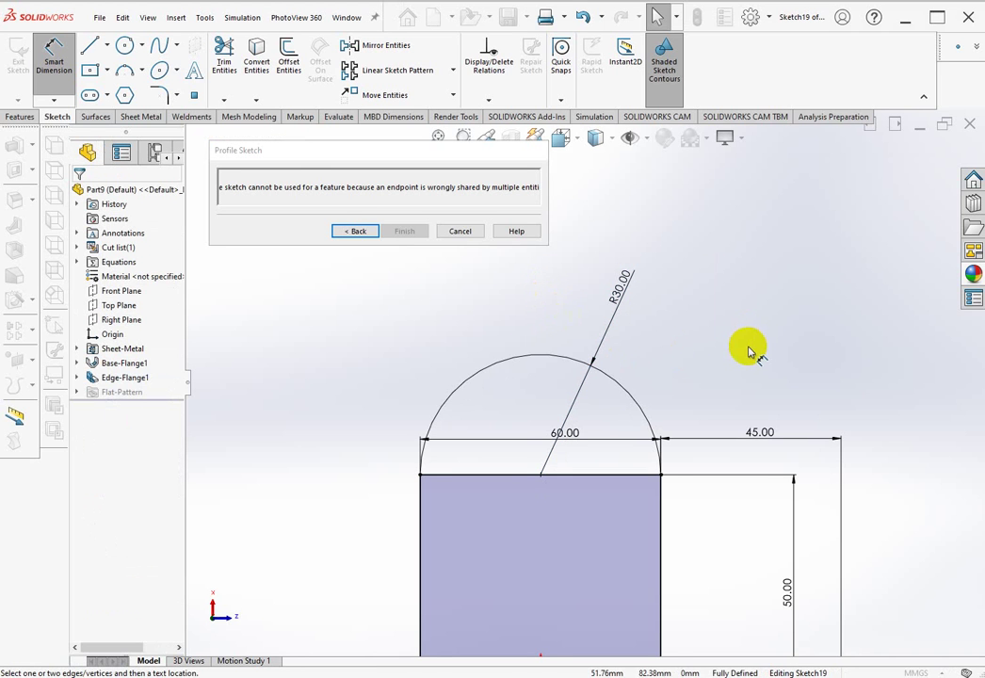
Step: Trim away the straight line beneath the arc and sketch a circle about 30 mm in diameter at the arc's centre
{"action": "left_click", "coordinate": [226, 62]}
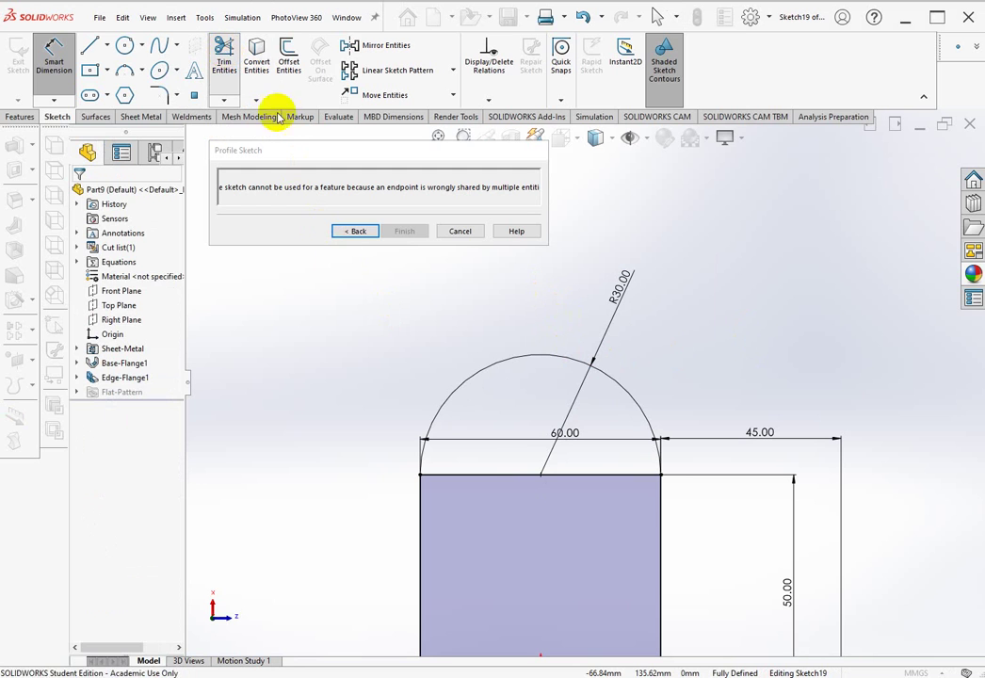
{"action": "left_click", "coordinate": [505, 478]}
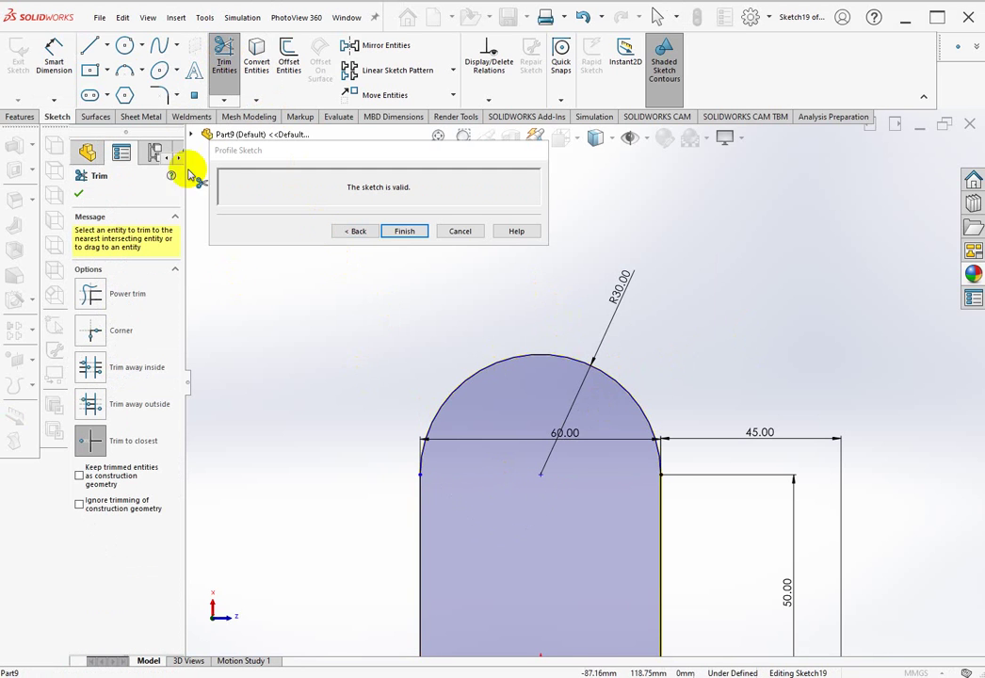
{"action": "left_click", "coordinate": [124, 46]}
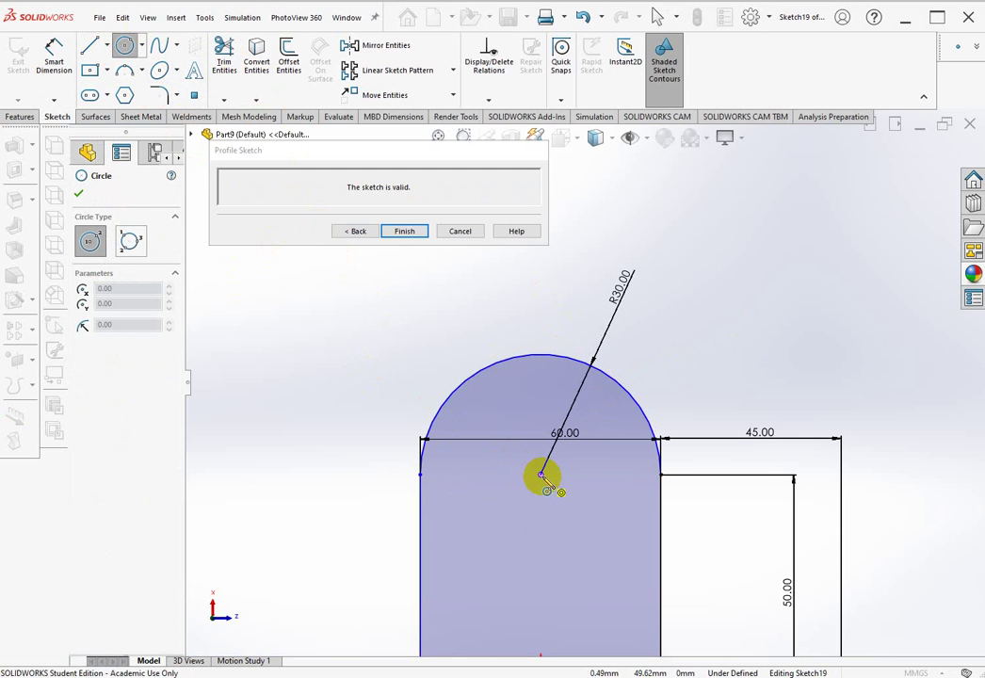
{"action": "left_click", "coordinate": [540, 474]}
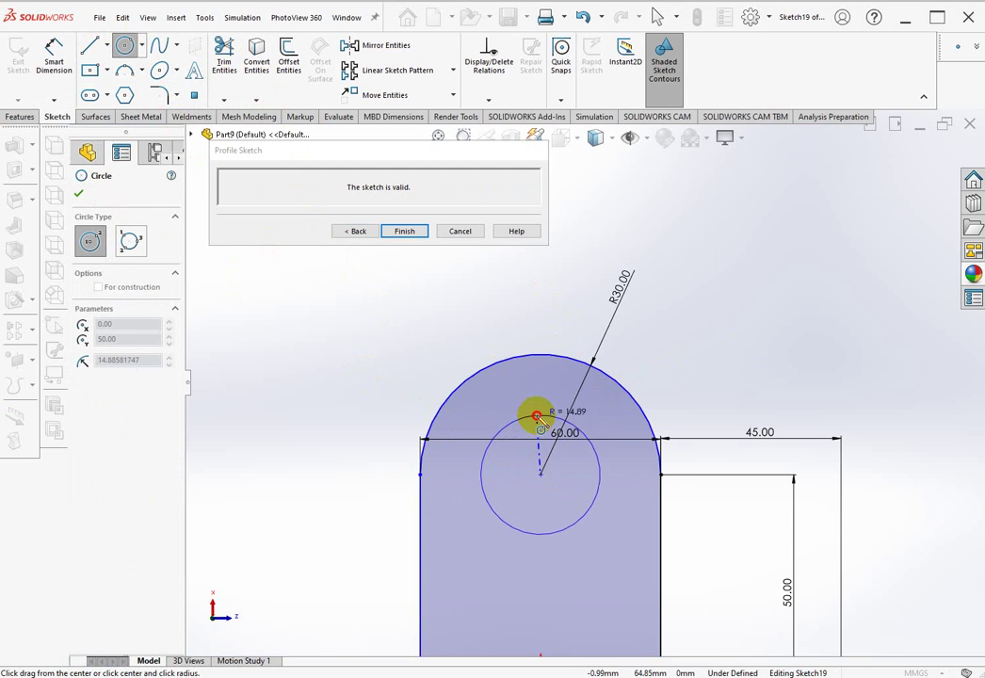
{"action": "left_click", "coordinate": [536, 416]}
Step: Dimension the circle in the tab profile and set its diameter to 20 mm
{"action": "right_click", "coordinate": [539, 419]}
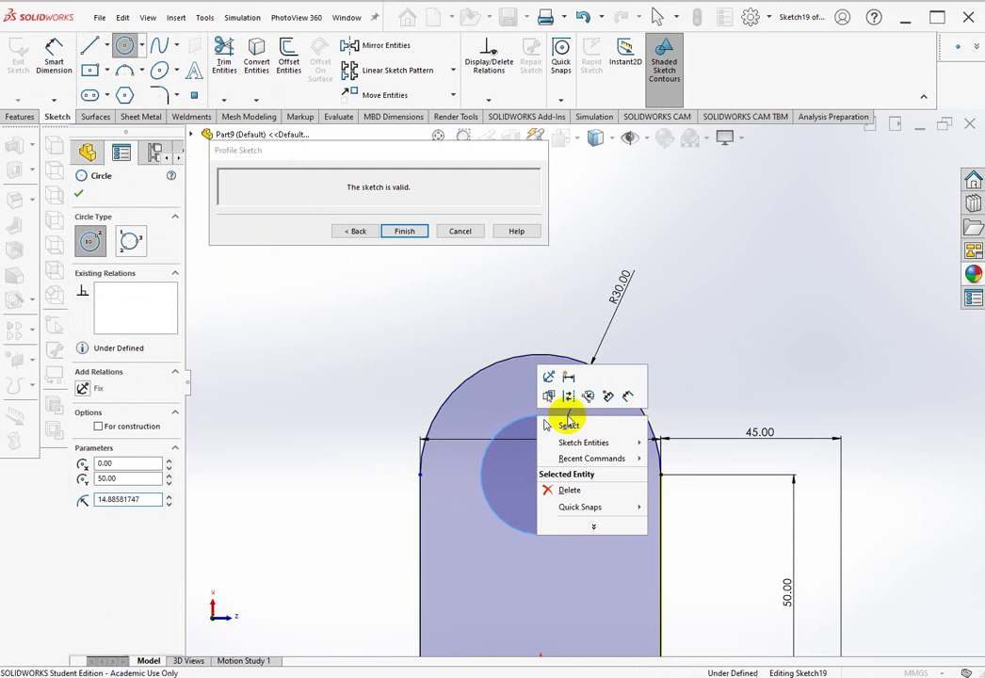
{"action": "left_click", "coordinate": [627, 395]}
{"action": "left_click", "coordinate": [592, 505]}
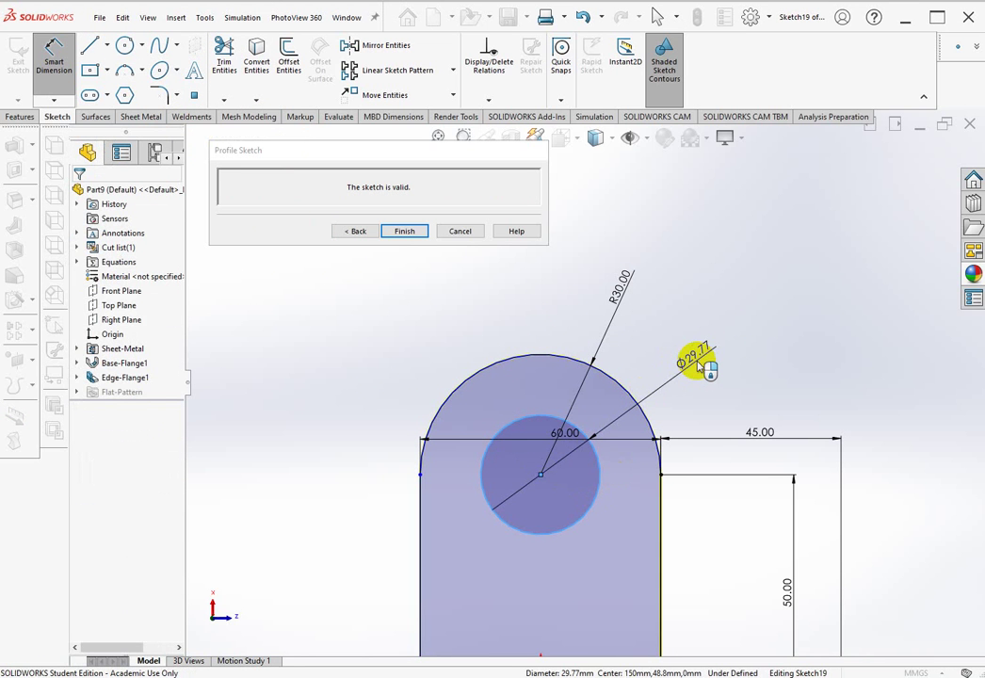
{"action": "left_click", "coordinate": [692, 358]}
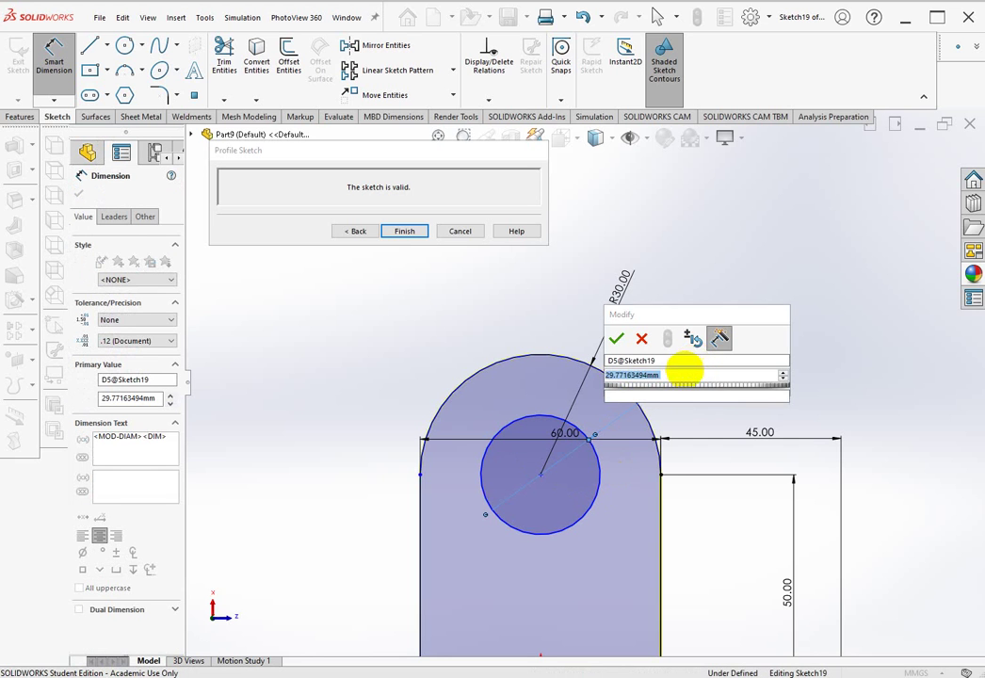
{"action": "type", "text": "20"}
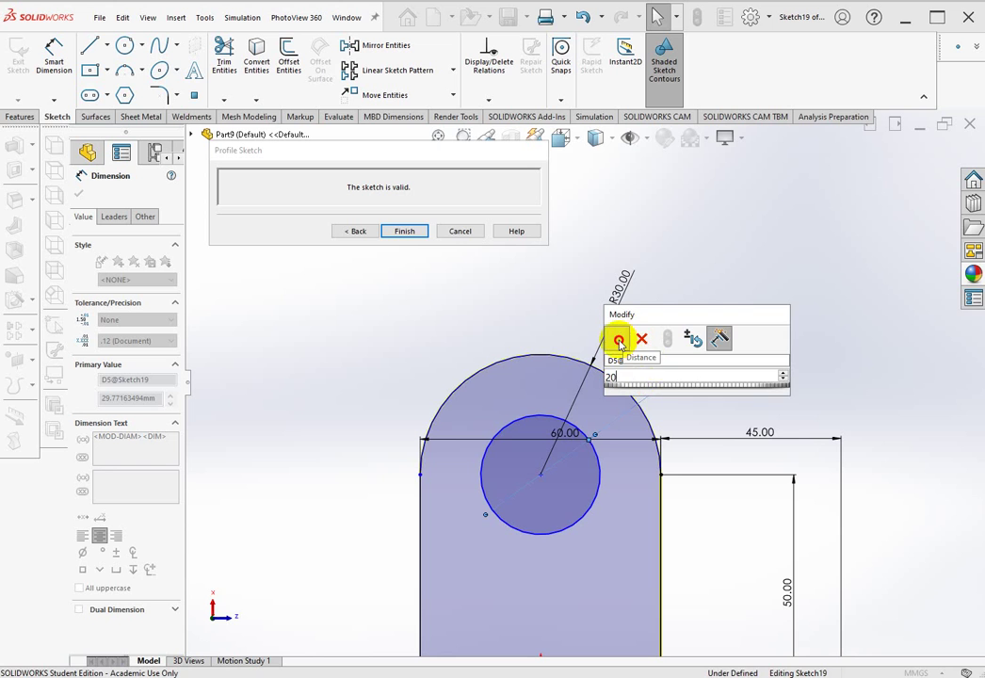
{"action": "left_click", "coordinate": [509, 266]}
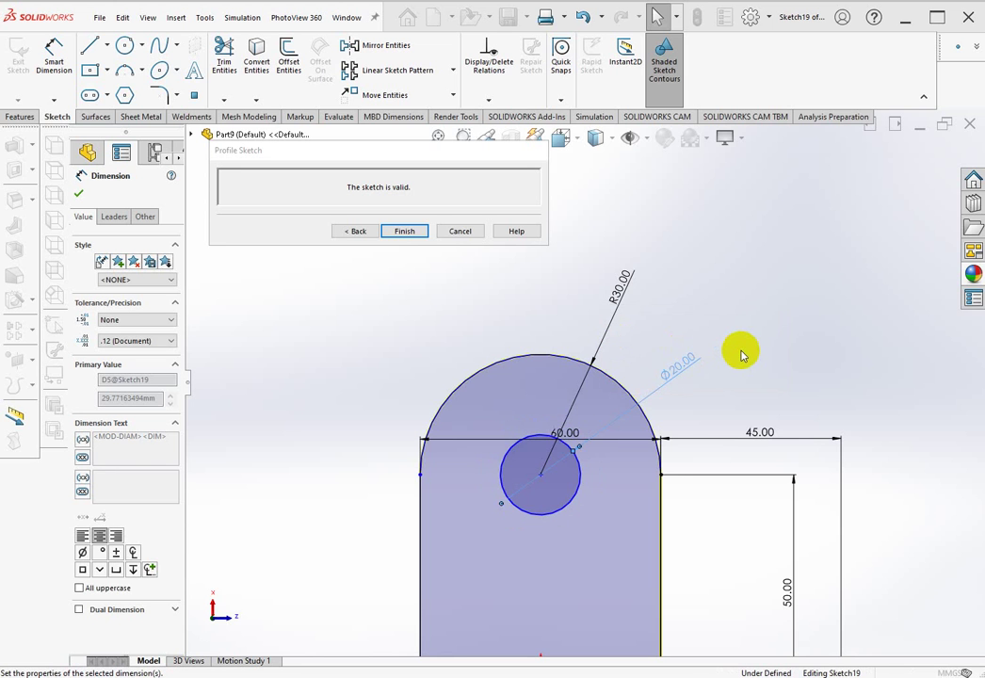
Step: Finish the profile sketch to create the rounded tab flange with its hole
{"action": "key", "text": "f"}
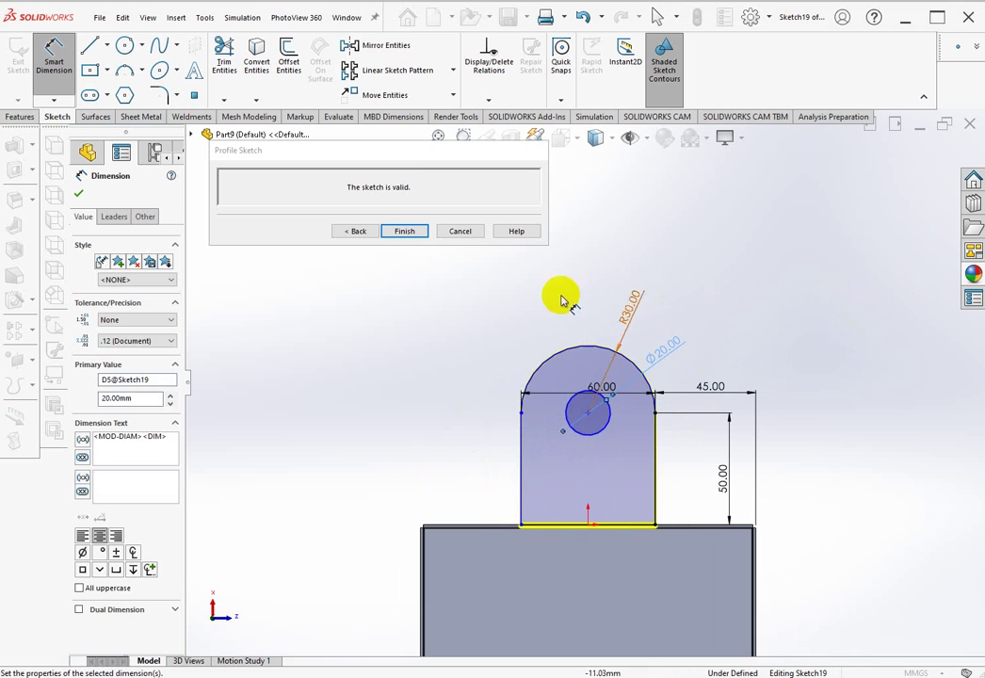
{"action": "left_click", "coordinate": [405, 231]}
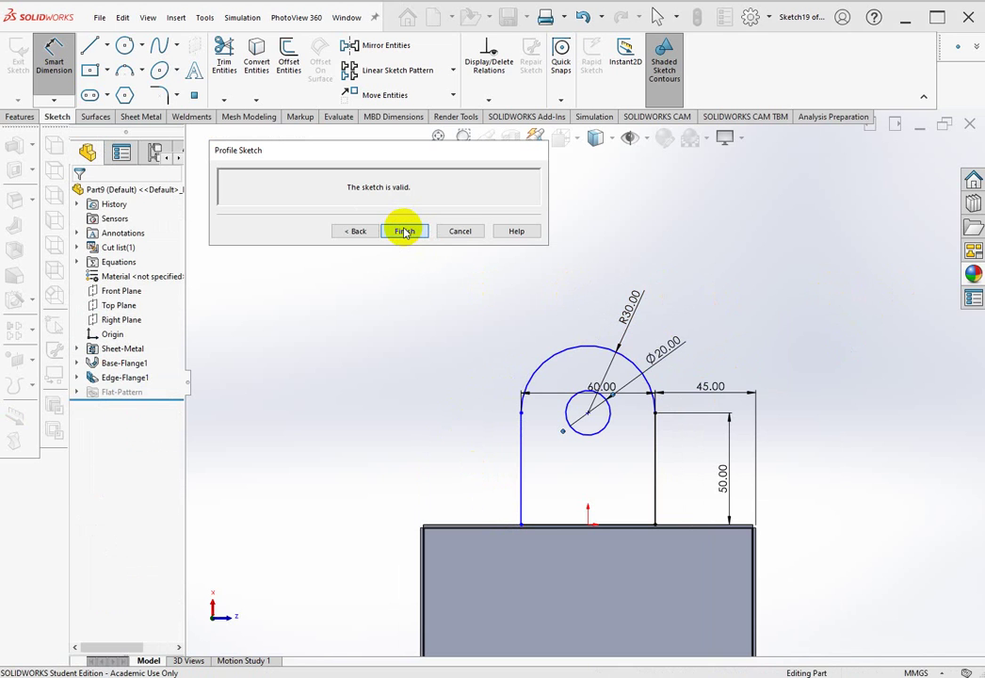
{"action": "left_click", "coordinate": [405, 231]}
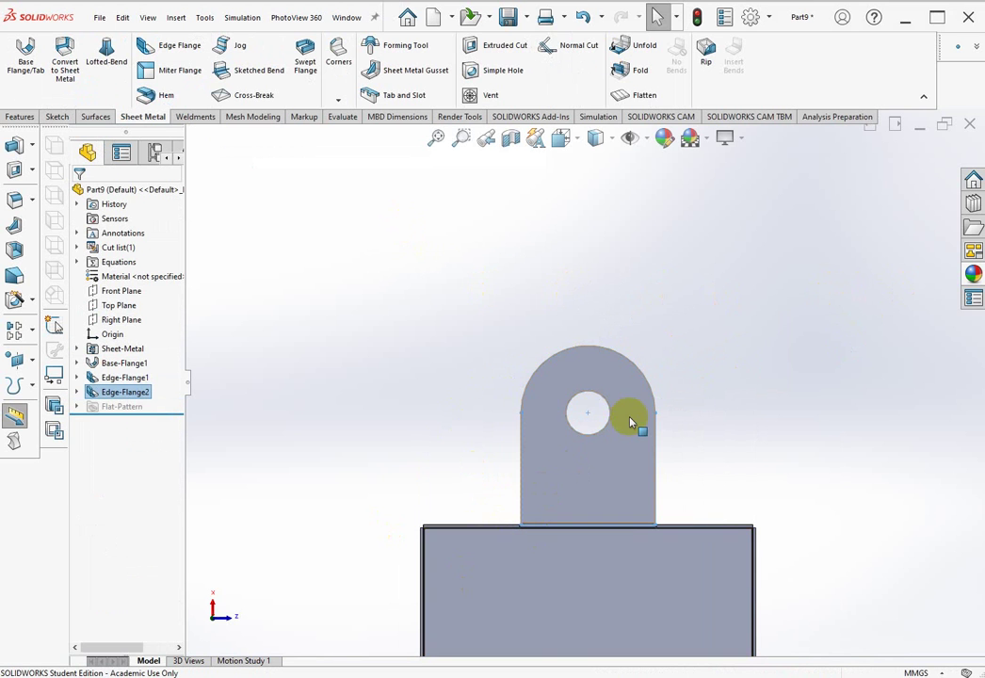
{"action": "left_click", "coordinate": [715, 366]}
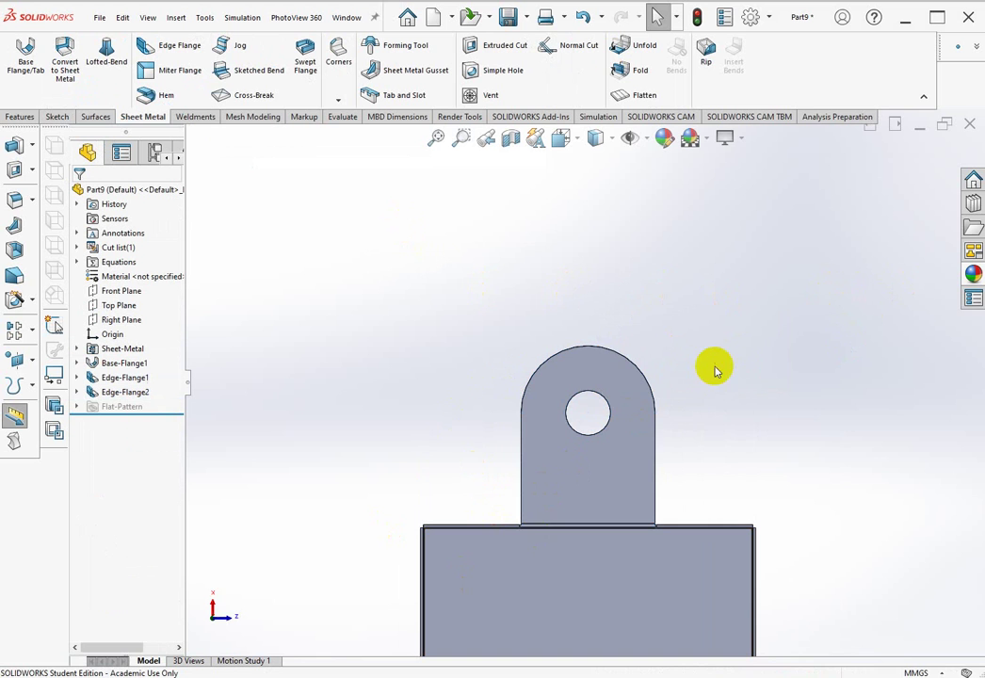
Step: Edit the tab flange on the box's short wall and set its flange position to Material Outside
{"action": "left_click", "coordinate": [574, 151]}
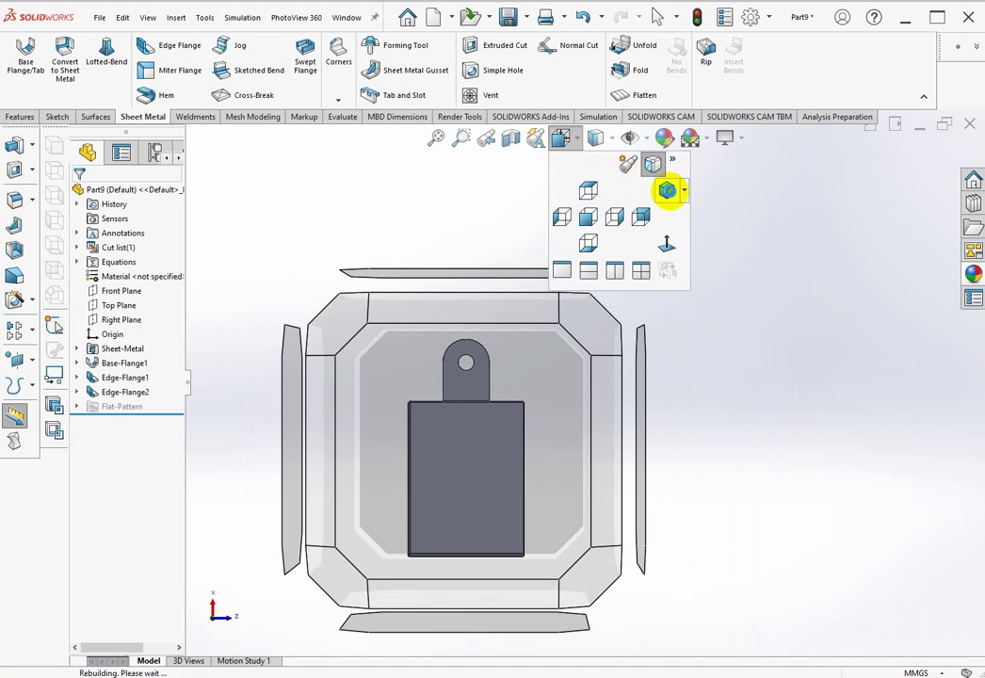
{"action": "left_click", "coordinate": [667, 190]}
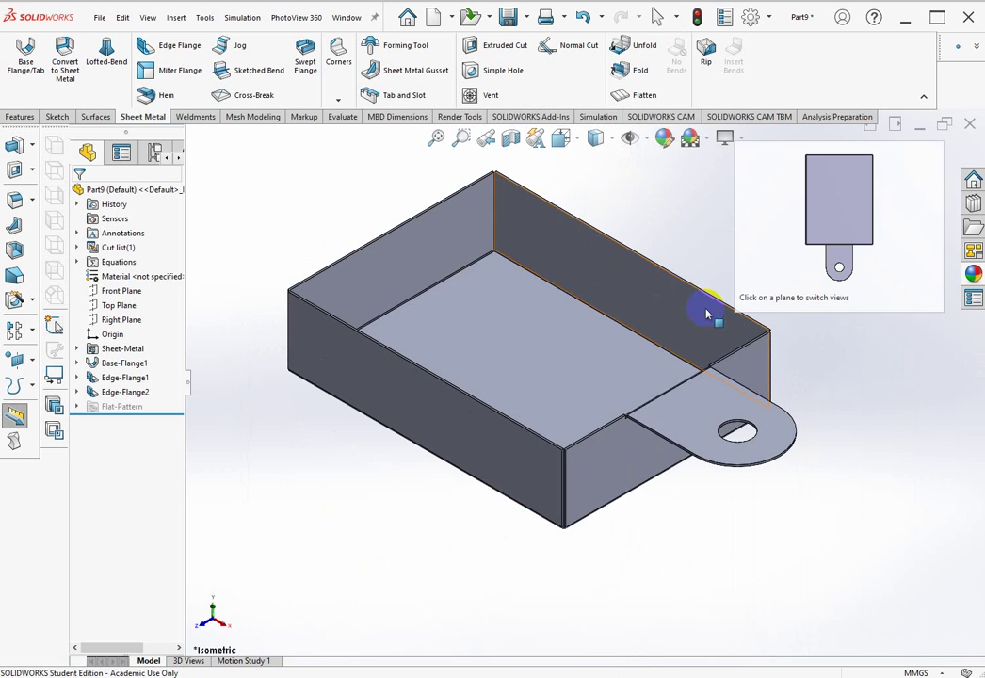
{"action": "scroll", "coordinate": [701, 365], "scroll_direction": "down", "scroll_amount": 3}
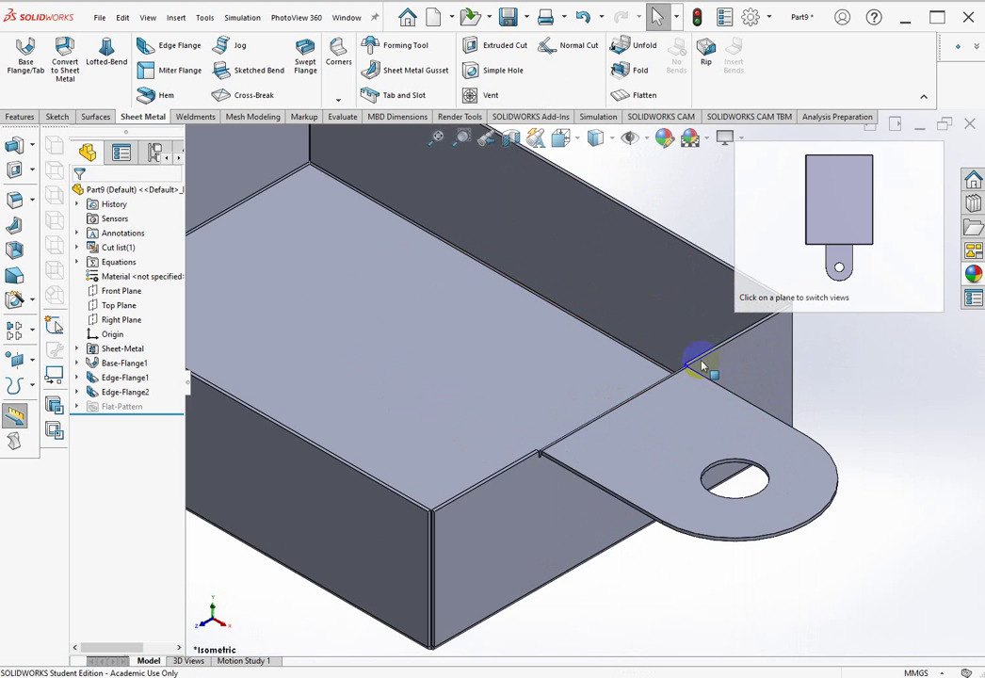
{"action": "scroll", "coordinate": [701, 365], "scroll_direction": "down", "scroll_amount": 3}
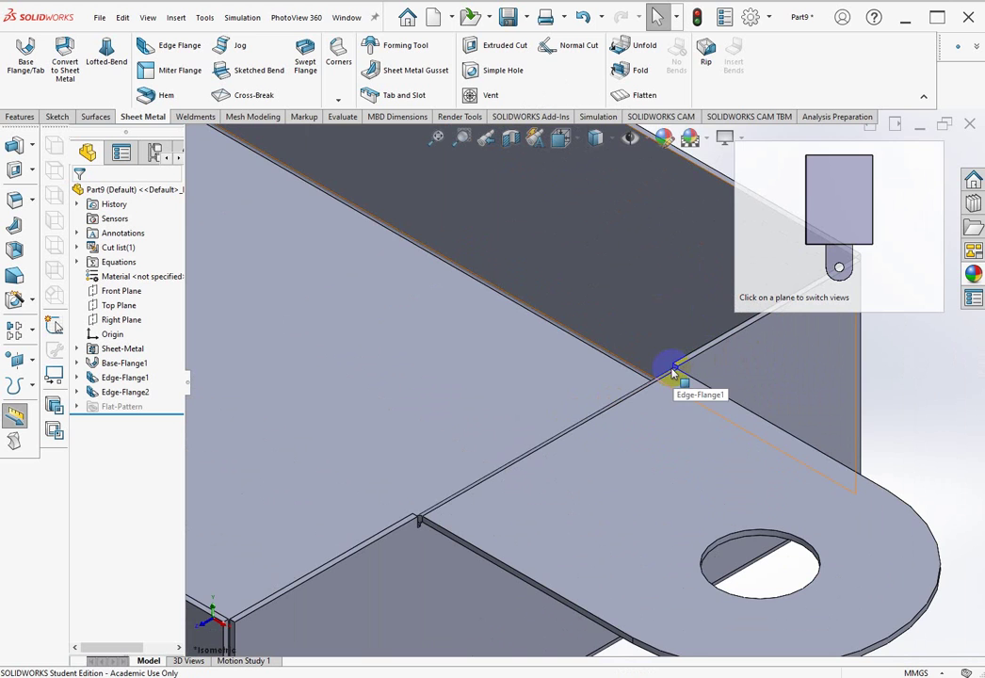
{"action": "scroll", "coordinate": [673, 371], "scroll_direction": "down", "scroll_amount": 2}
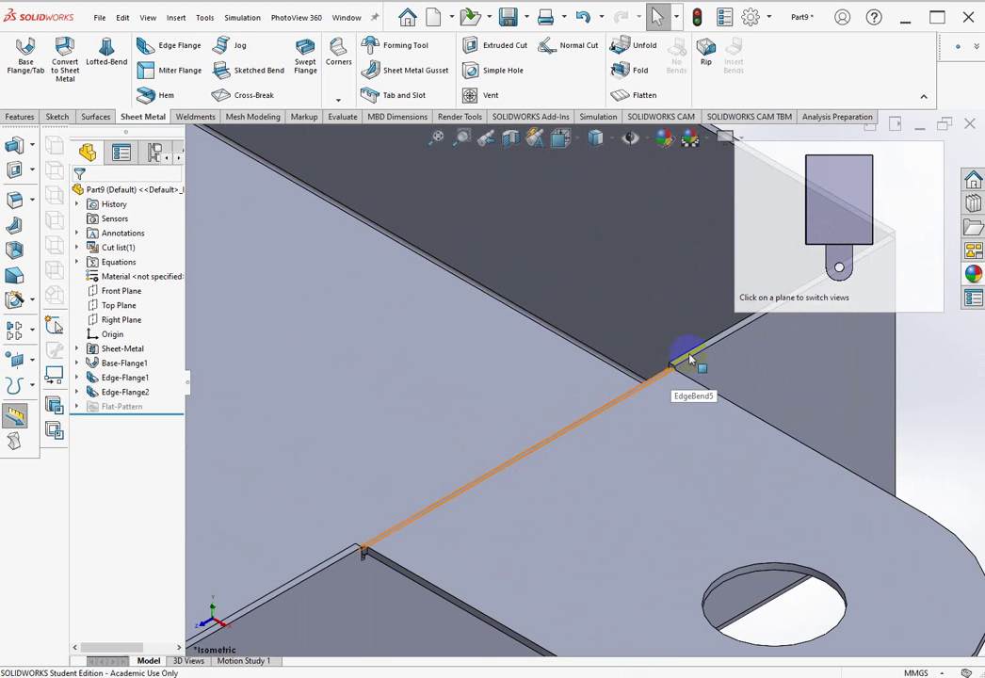
{"action": "left_click", "coordinate": [127, 395]}
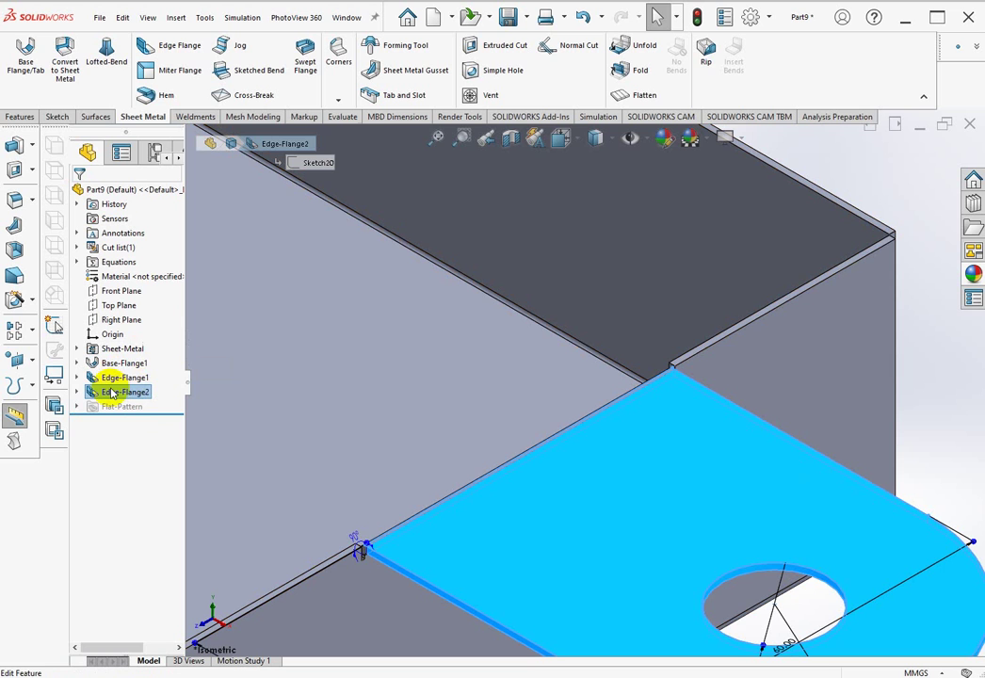
{"action": "left_click", "coordinate": [111, 393]}
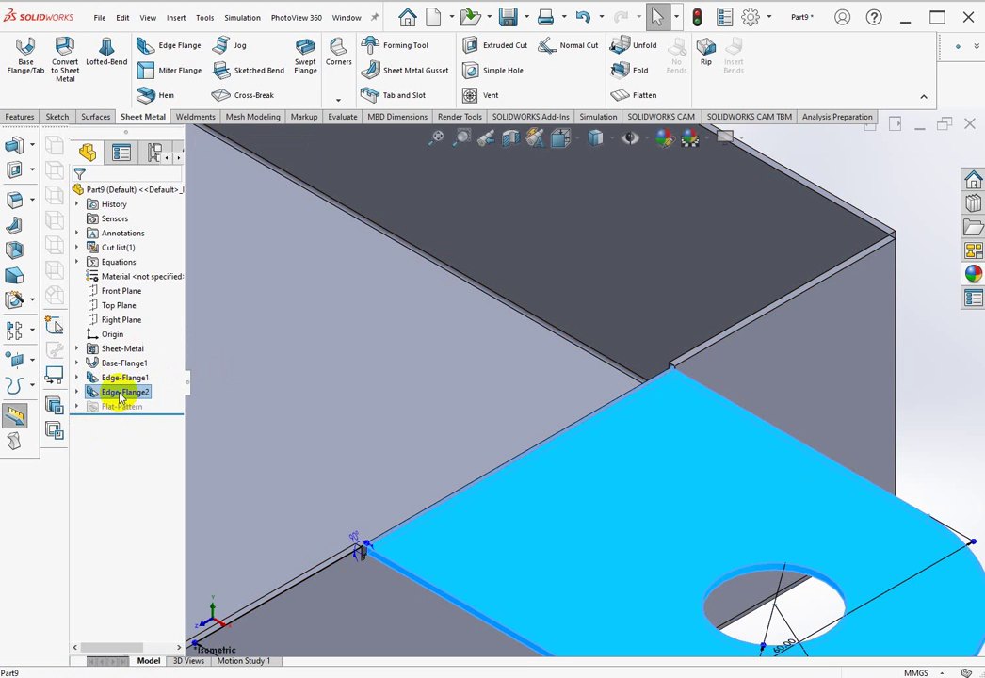
{"action": "right_click", "coordinate": [121, 398]}
{"action": "left_click", "coordinate": [127, 350]}
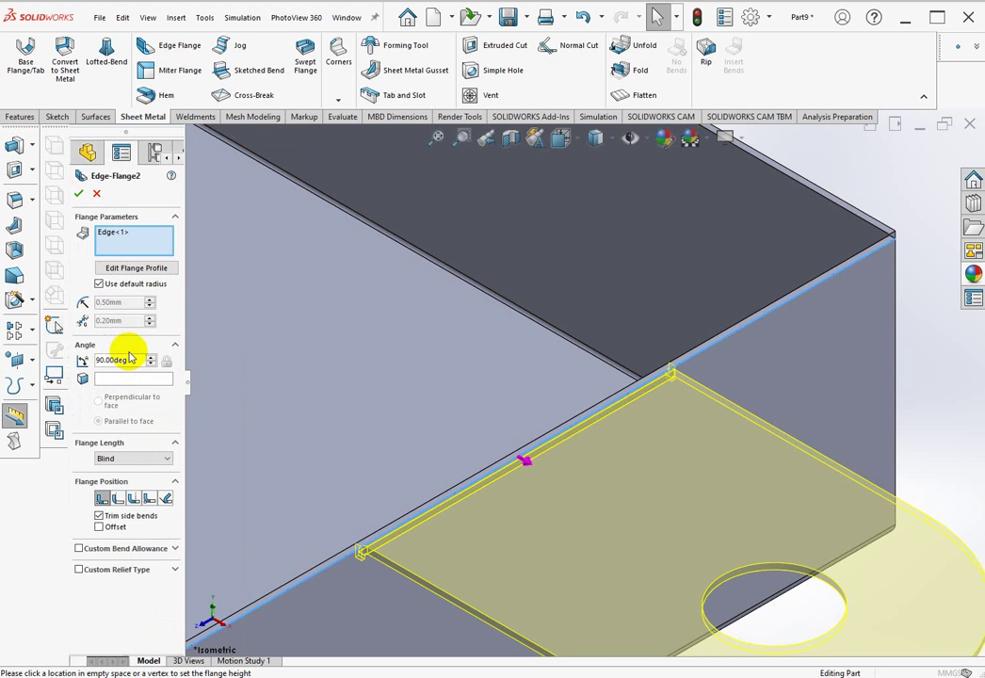
{"action": "left_click", "coordinate": [115, 497]}
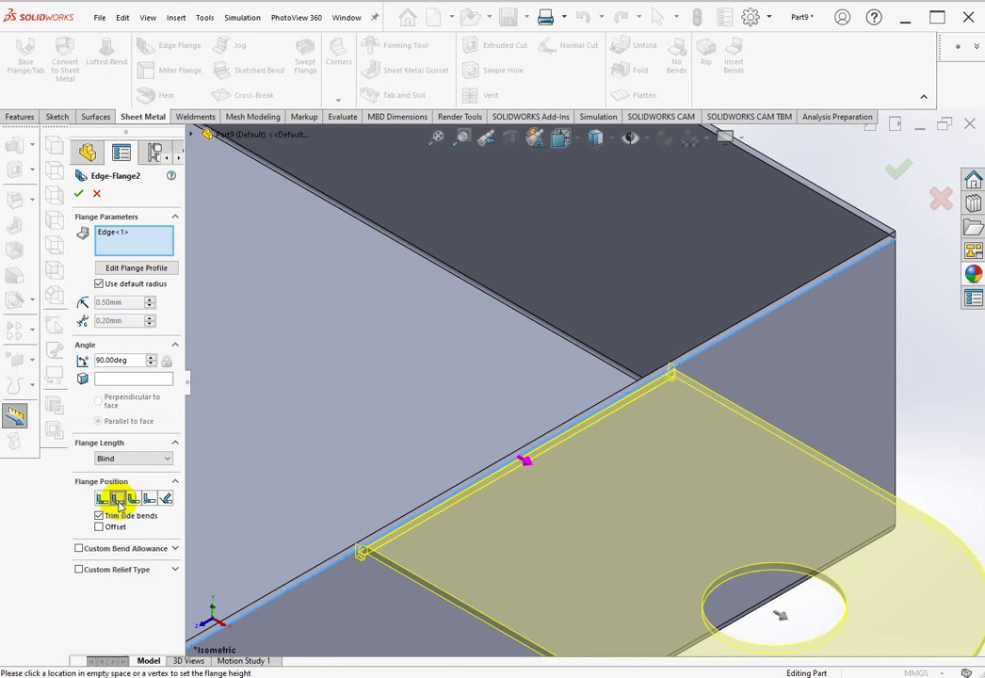
{"action": "left_click", "coordinate": [119, 499]}
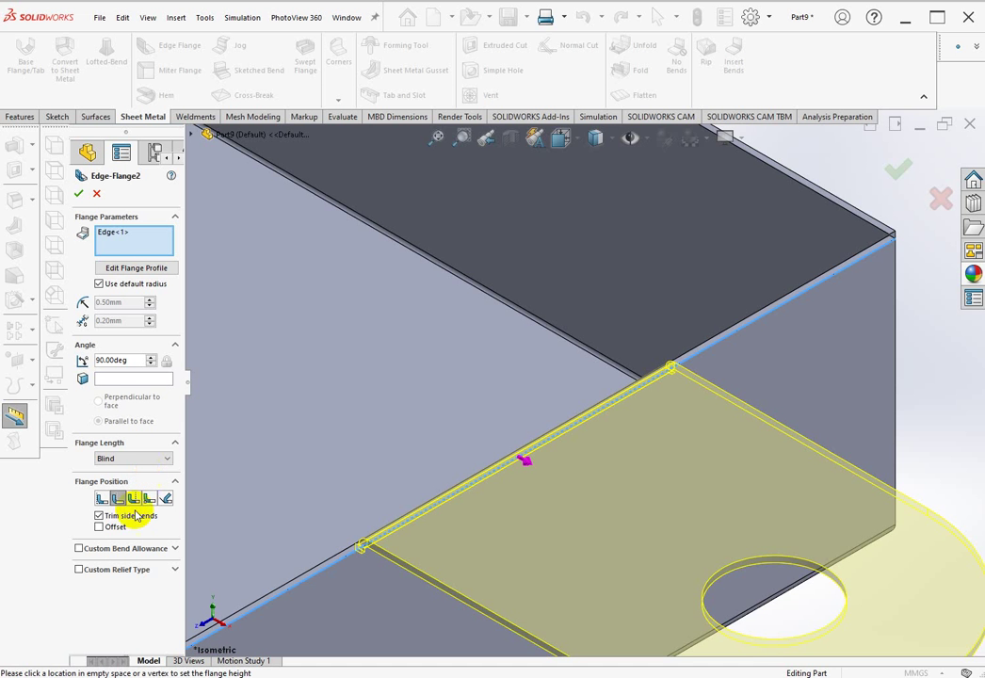
{"action": "left_click", "coordinate": [78, 195]}
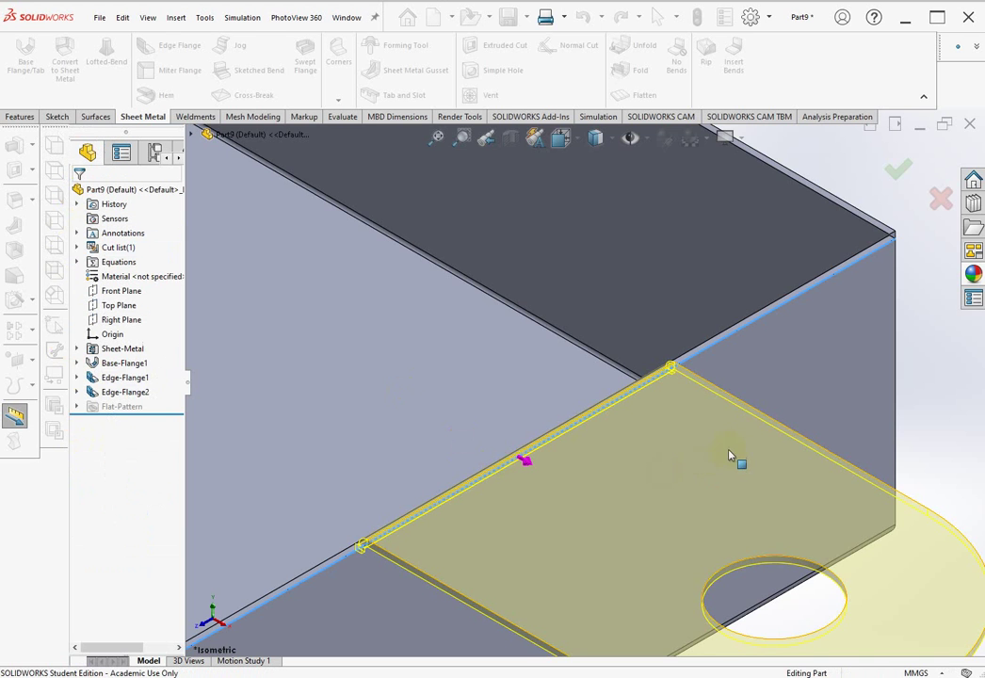
Step: Mirror the tab flange about the Right Plane onto the opposite short wall of the box
{"action": "key", "text": "f"}
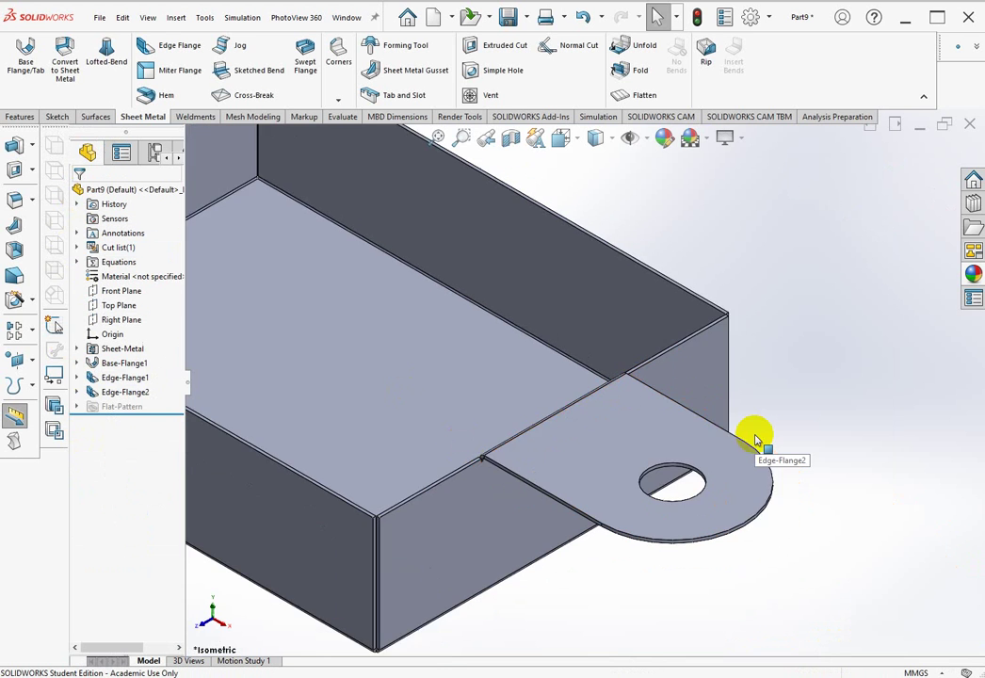
{"action": "scroll", "coordinate": [257, 268], "scroll_direction": "down", "scroll_amount": 2}
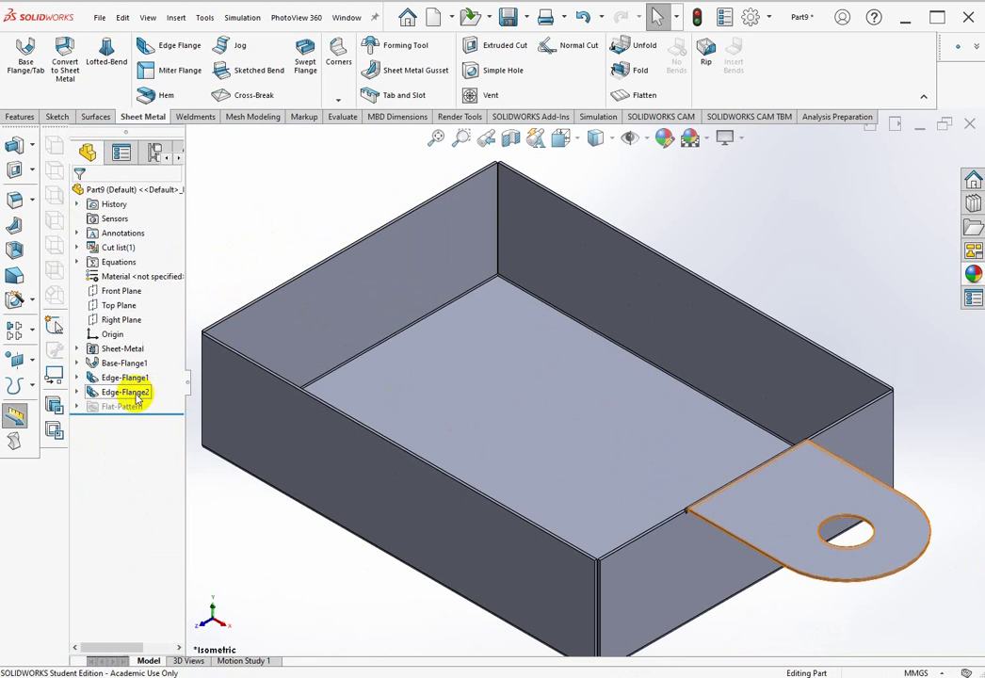
{"action": "left_click", "coordinate": [118, 396]}
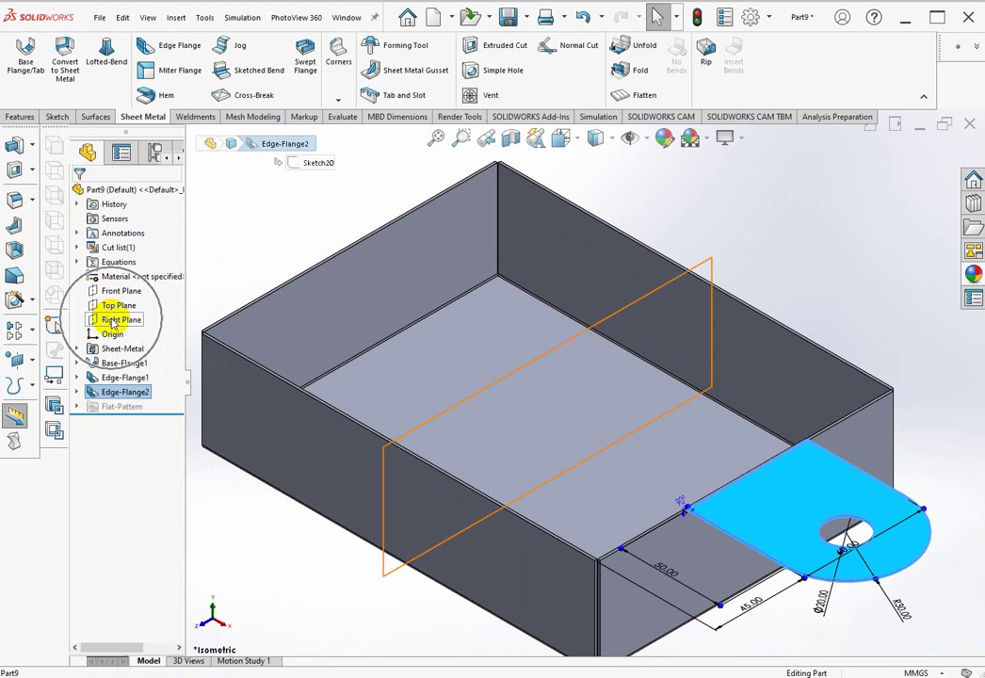
{"action": "left_click", "coordinate": [113, 321]}
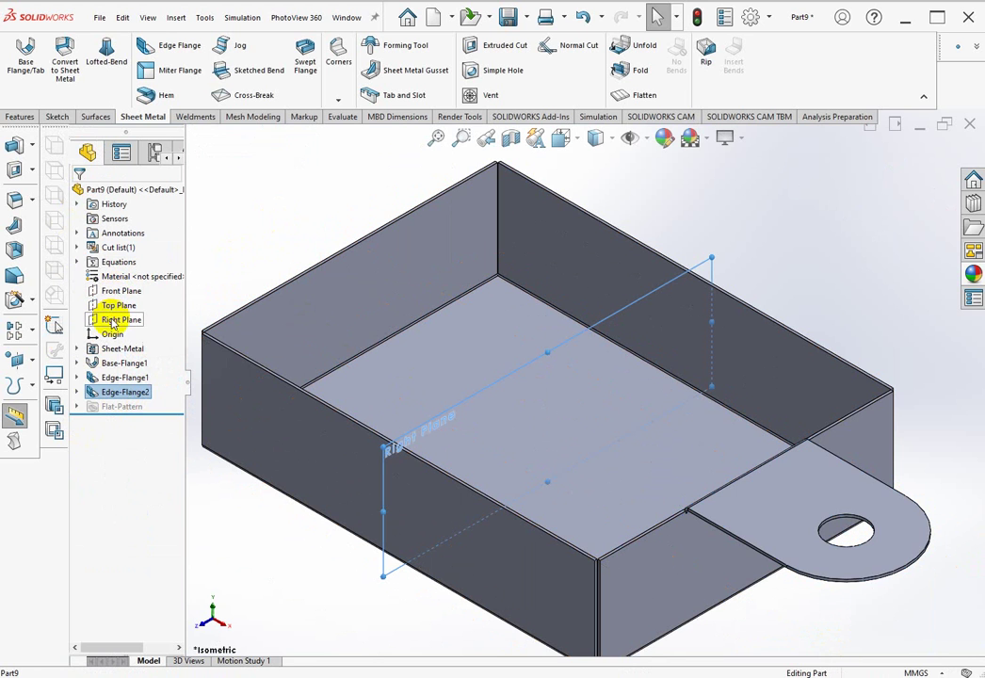
{"action": "left_click", "coordinate": [128, 393], "text": "ctrl"}
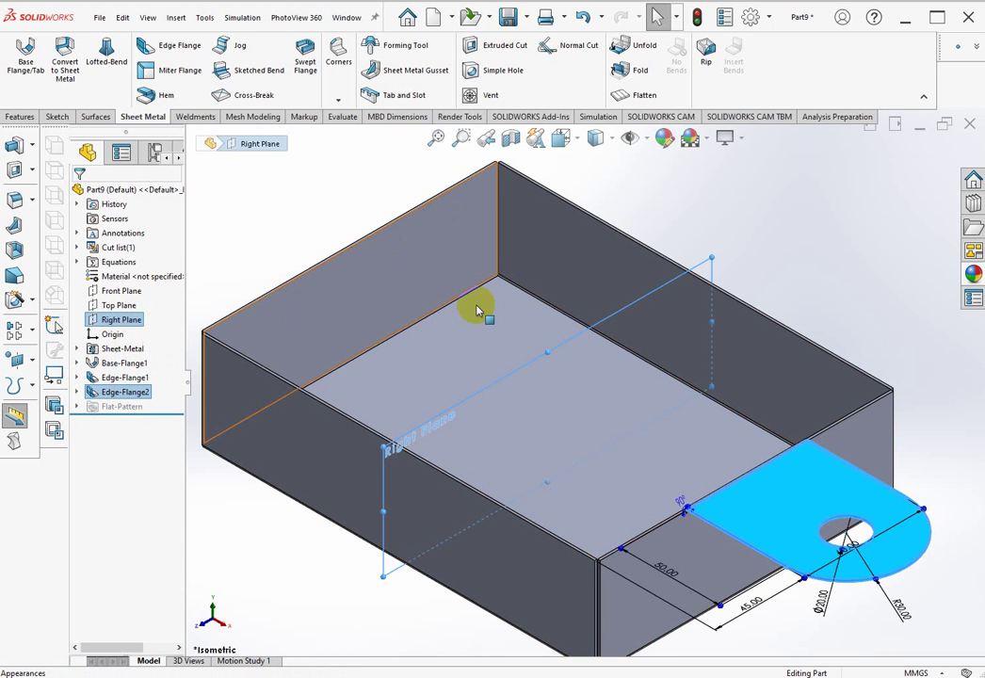
{"action": "left_click", "coordinate": [17, 116]}
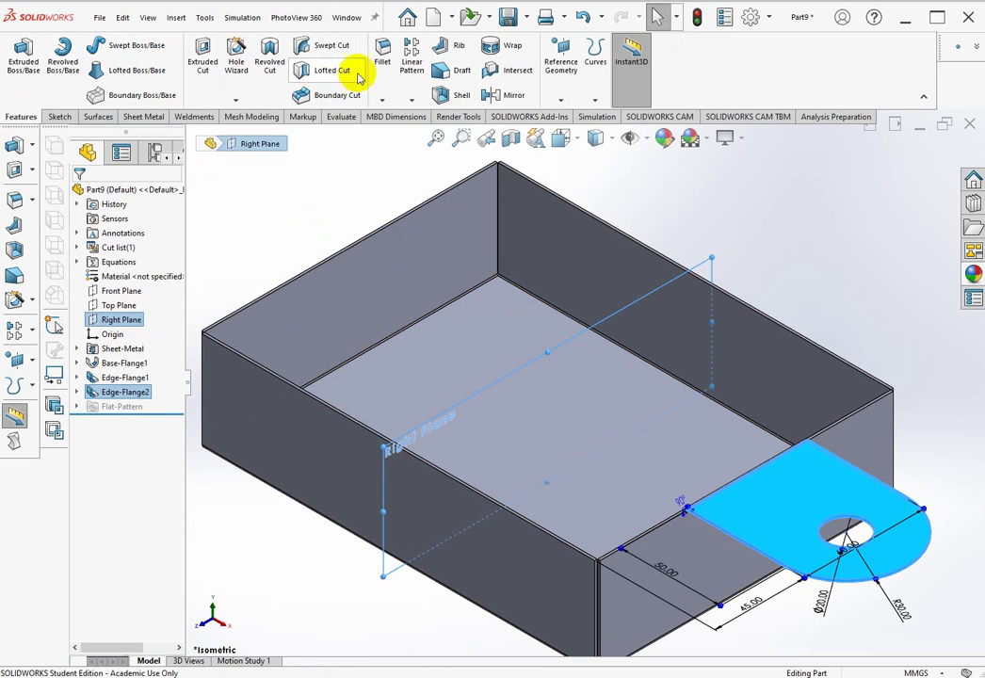
{"action": "left_click", "coordinate": [509, 98]}
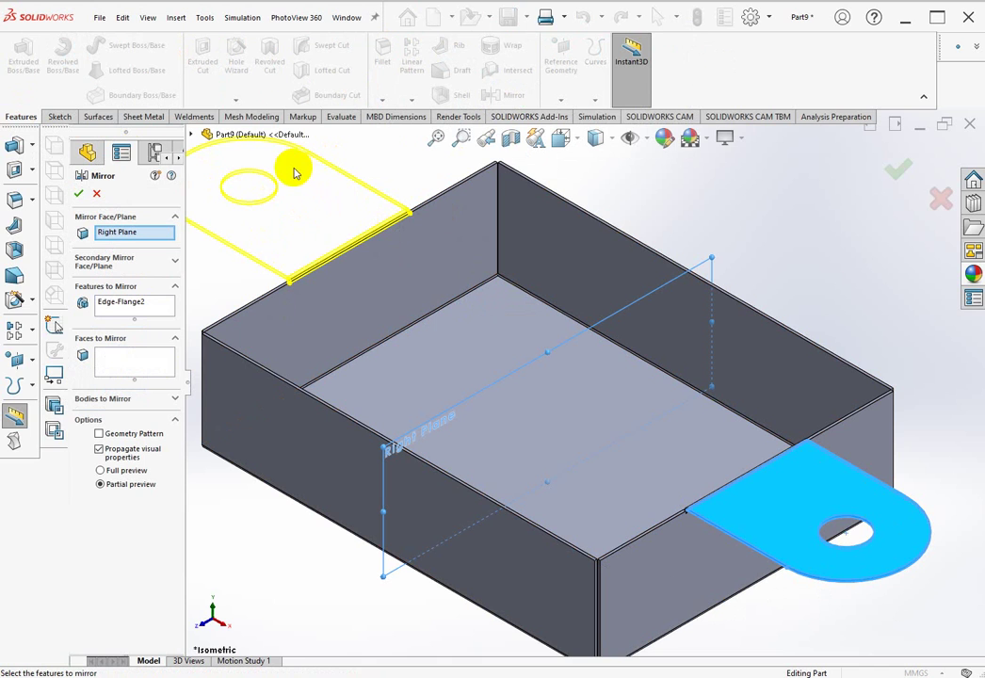
{"action": "left_click", "coordinate": [79, 196]}
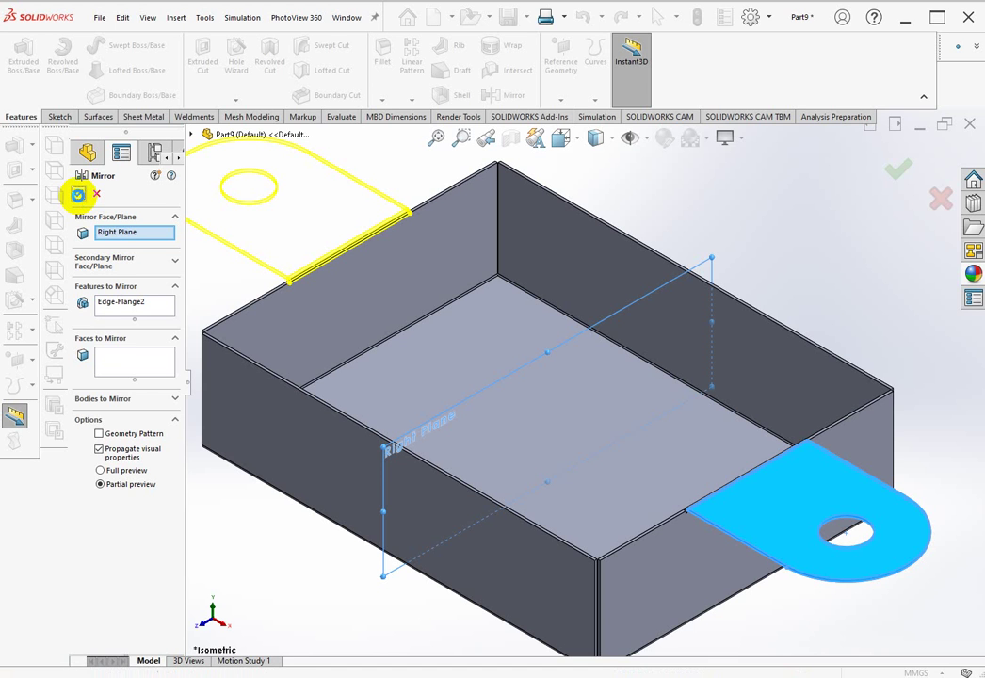
{"action": "left_click", "coordinate": [79, 195]}
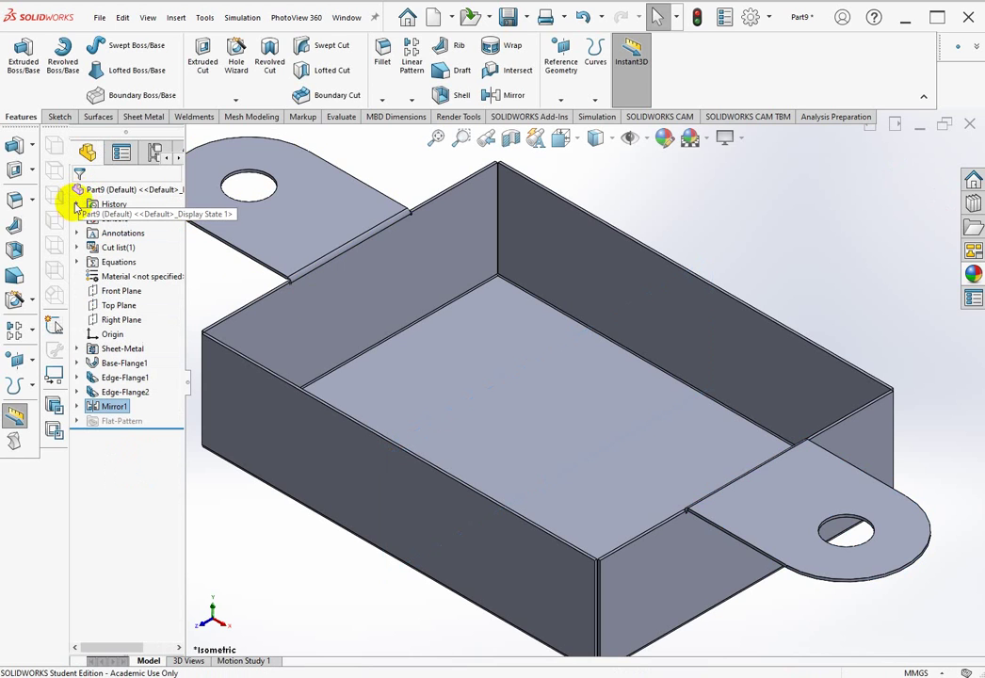
Step: Add closed 2 mm hems with the bend outside to the four short outer top edges on either side of the two tabs
{"action": "scroll", "coordinate": [468, 347], "scroll_direction": "up", "scroll_amount": 1}
{"action": "scroll", "coordinate": [269, 266], "scroll_direction": "down", "scroll_amount": 2}
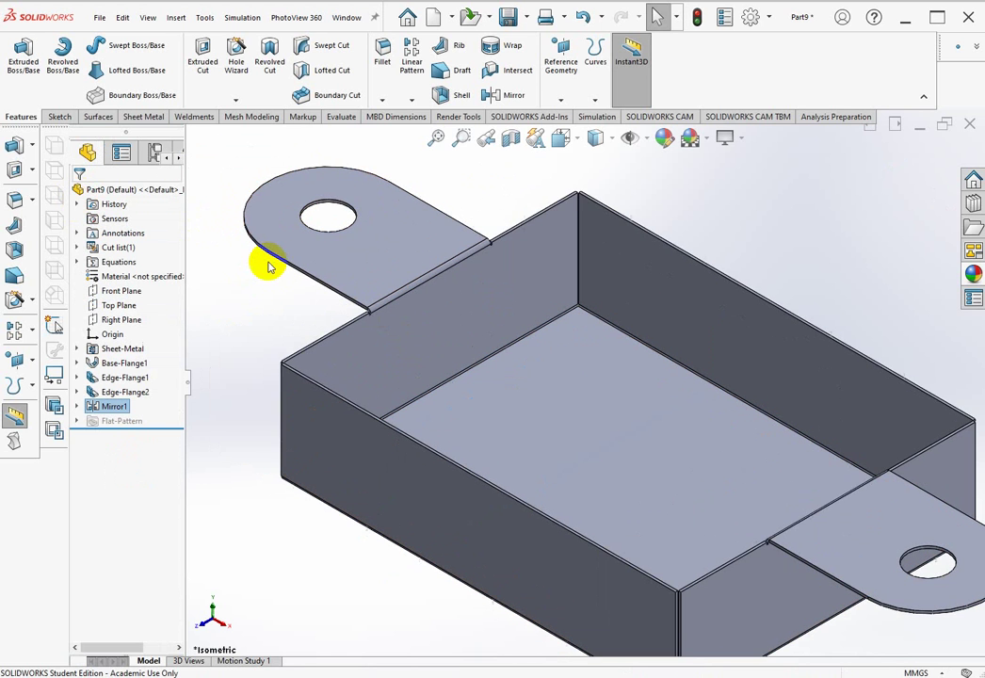
{"action": "scroll", "coordinate": [270, 267], "scroll_direction": "up", "scroll_amount": 2}
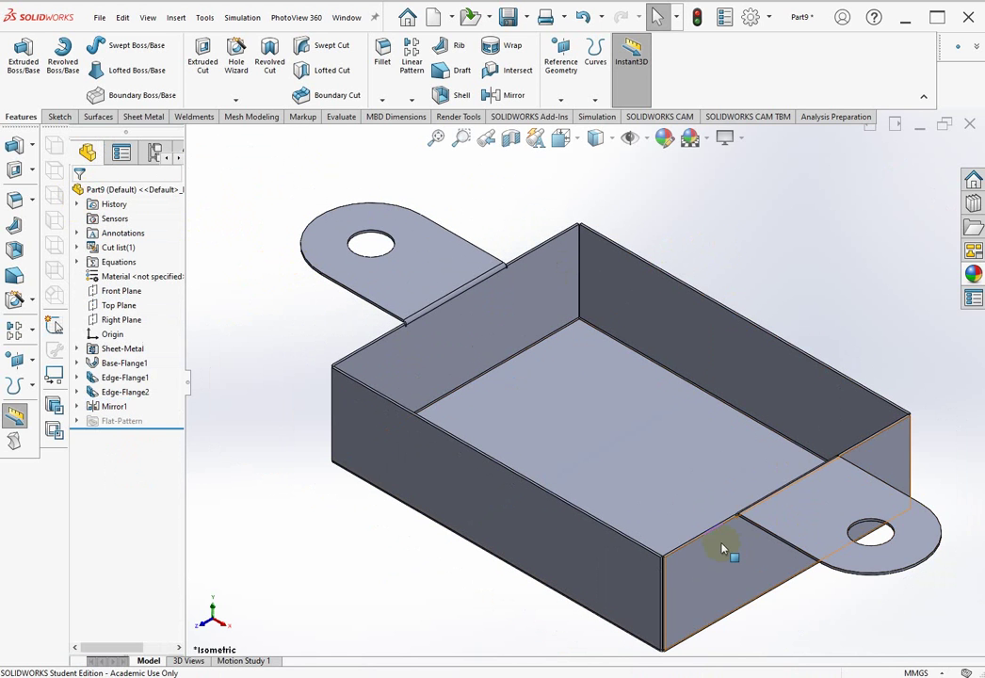
{"action": "scroll", "coordinate": [759, 523], "scroll_direction": "down", "scroll_amount": 4}
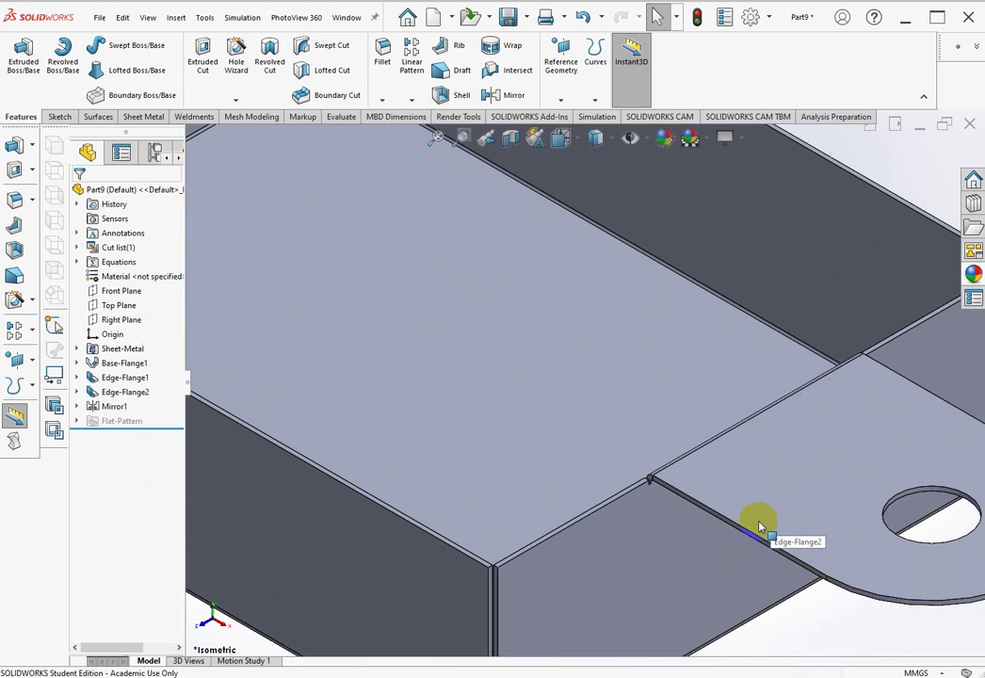
{"action": "left_click", "coordinate": [583, 523]}
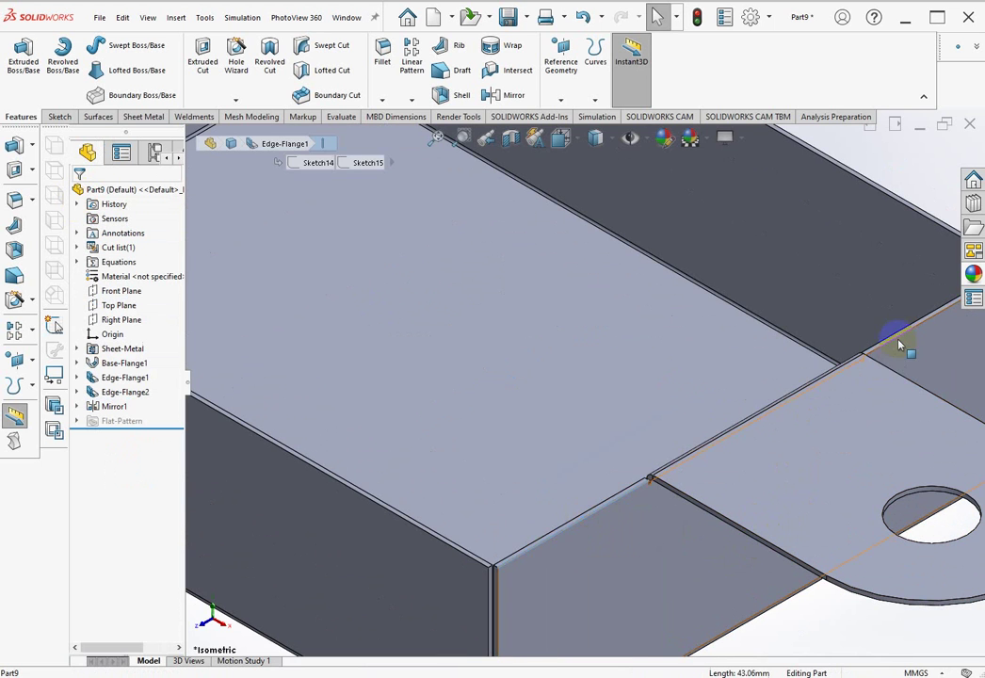
{"action": "scroll", "coordinate": [899, 341], "scroll_direction": "up", "scroll_amount": 6}
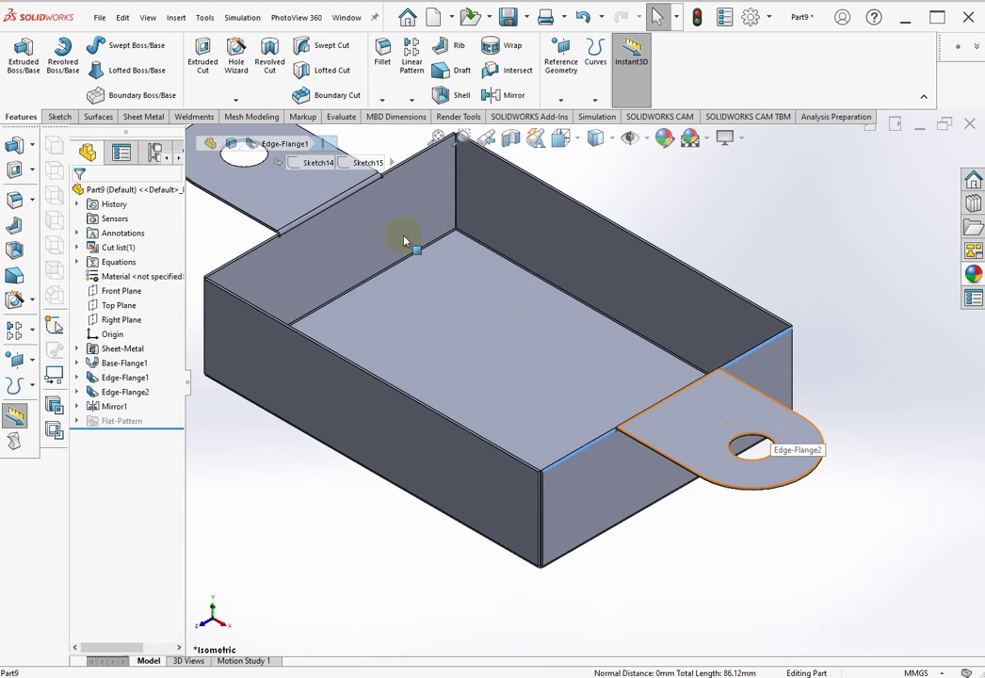
{"action": "scroll", "coordinate": [330, 200], "scroll_direction": "down", "scroll_amount": 5}
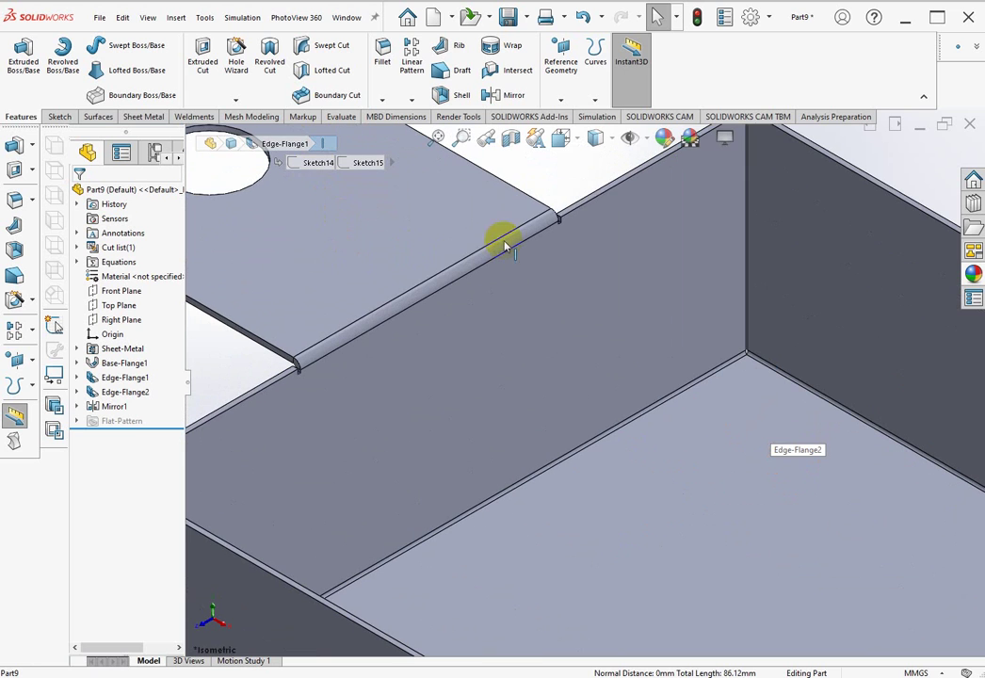
{"action": "left_click", "coordinate": [588, 198], "text": "ctrl"}
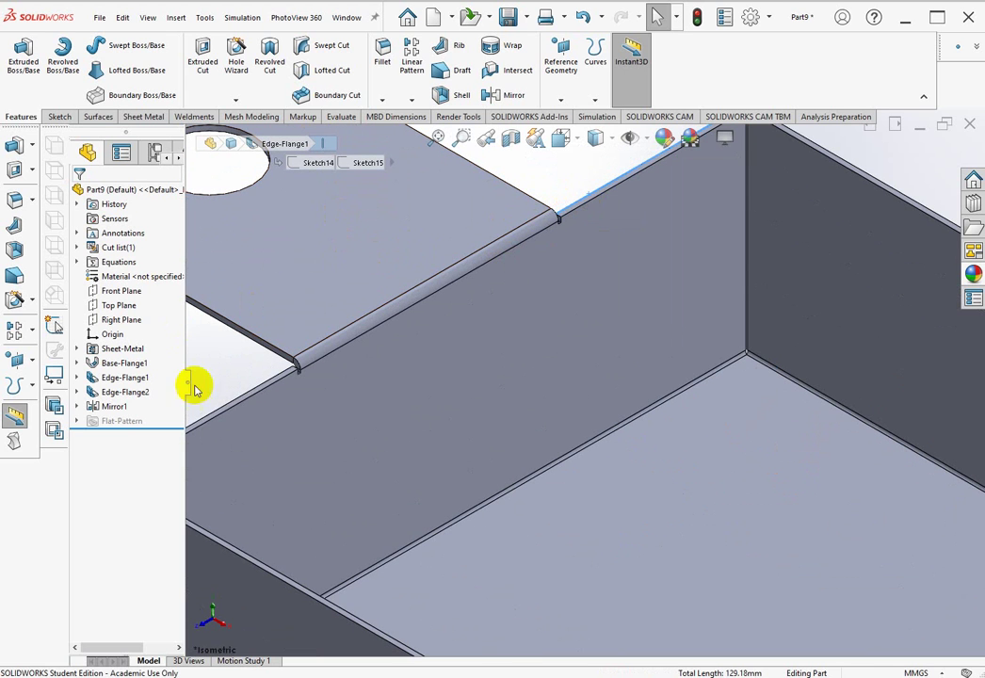
{"action": "left_click", "coordinate": [249, 393], "text": "ctrl"}
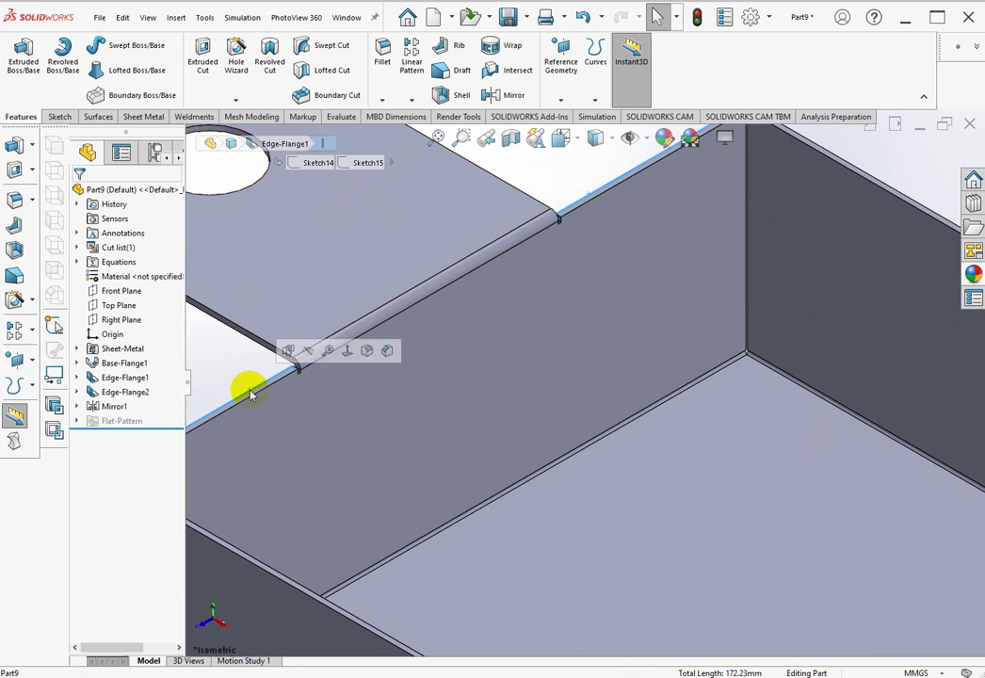
{"action": "scroll", "coordinate": [260, 387], "scroll_direction": "up", "scroll_amount": 5}
{"action": "scroll", "coordinate": [282, 369], "scroll_direction": "up", "scroll_amount": 3}
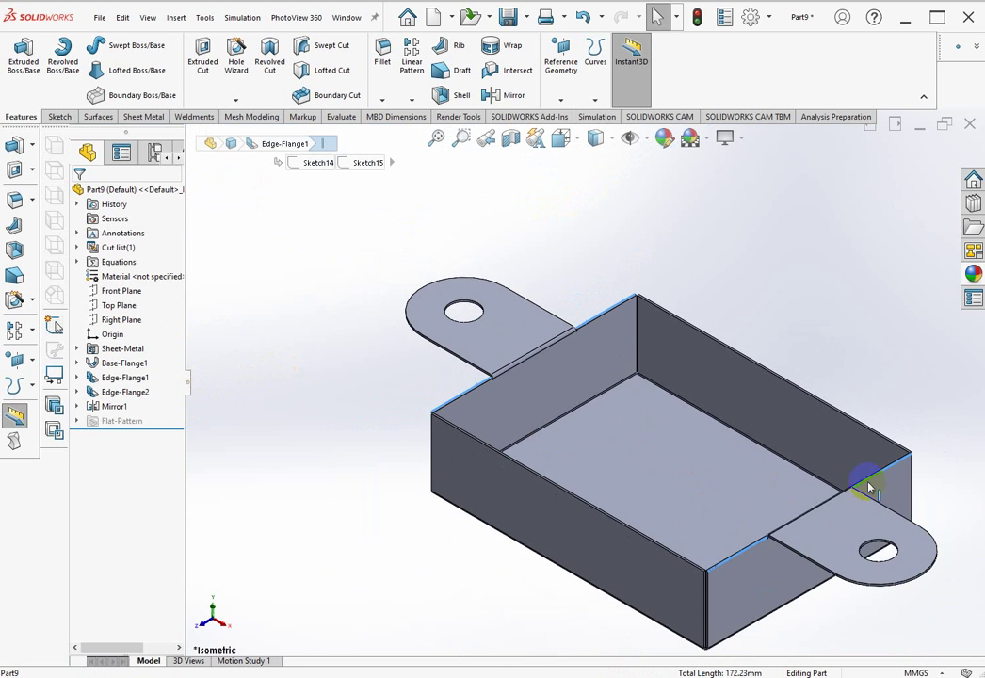
{"action": "scroll", "coordinate": [866, 486], "scroll_direction": "down", "scroll_amount": 5}
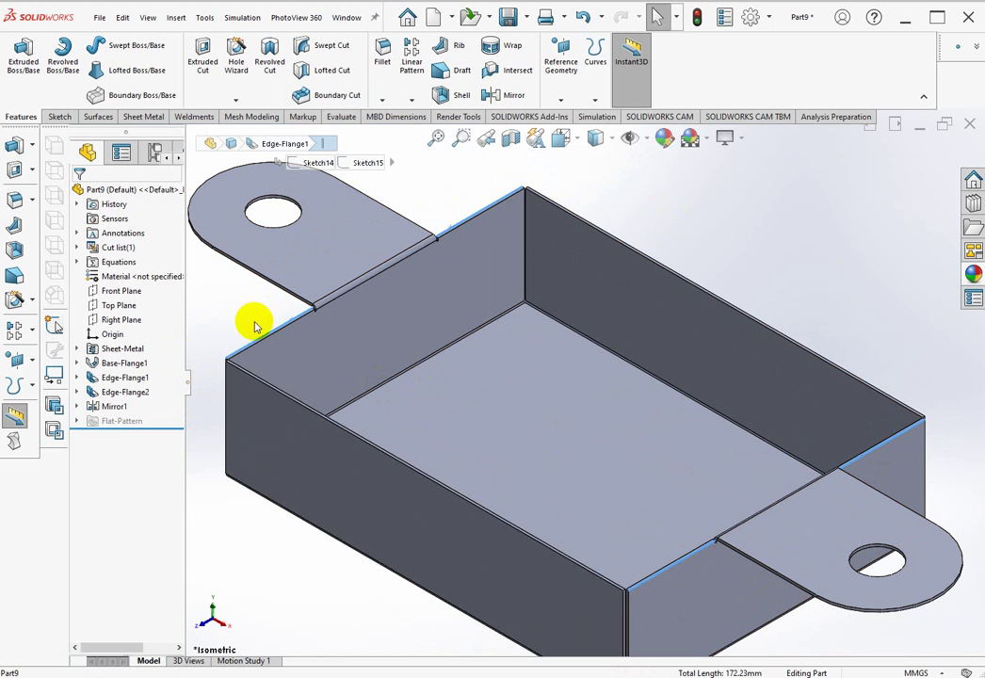
{"action": "left_click", "coordinate": [141, 124]}
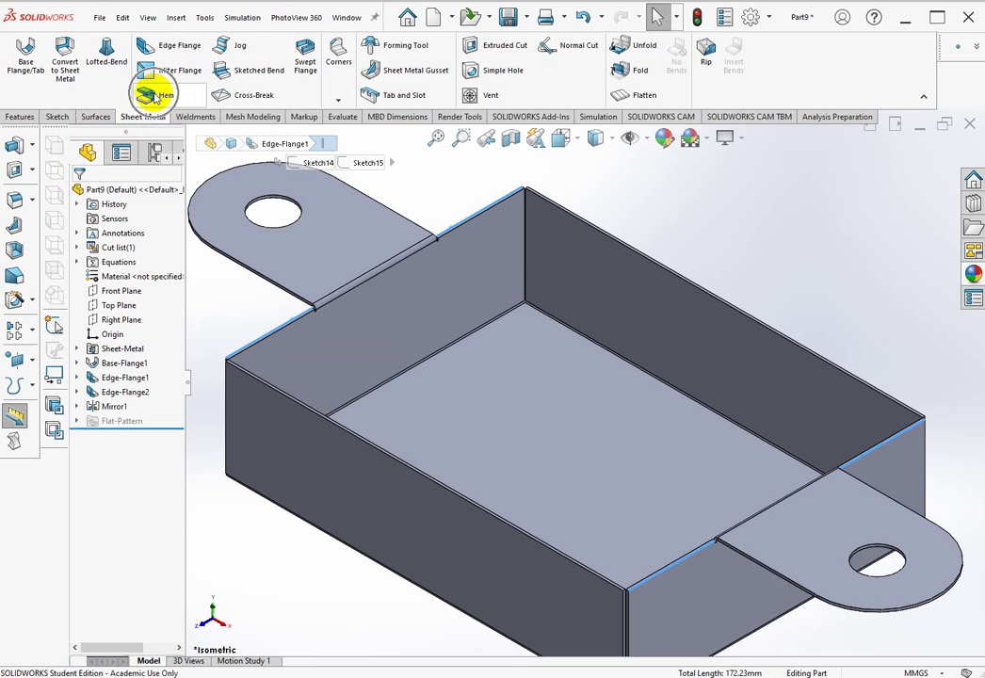
{"action": "left_click", "coordinate": [155, 96]}
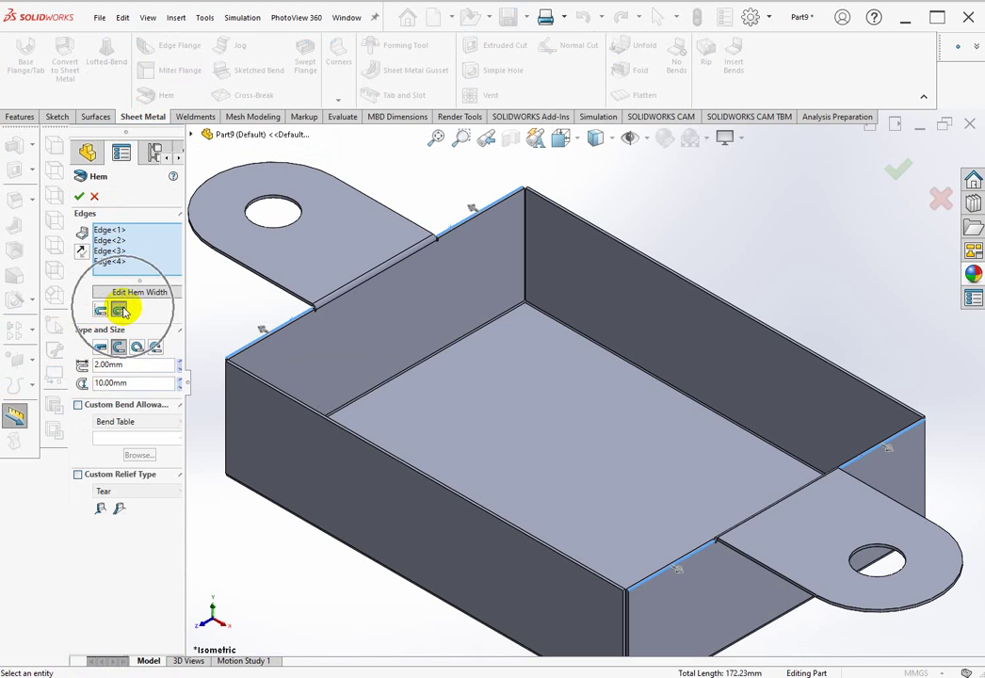
{"action": "left_click", "coordinate": [100, 348]}
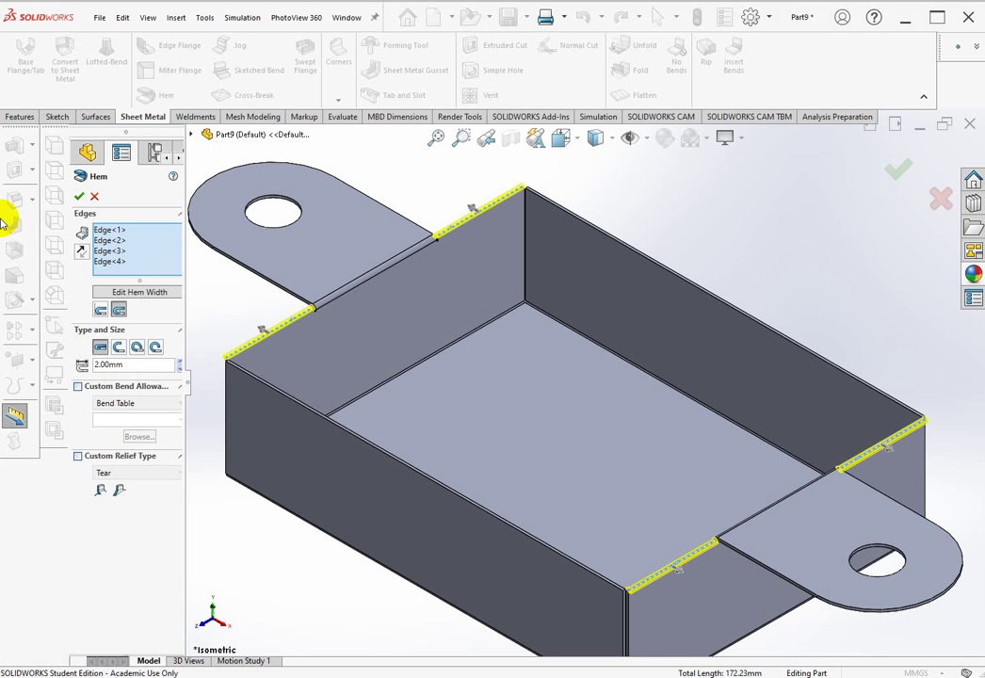
{"action": "left_click", "coordinate": [80, 197]}
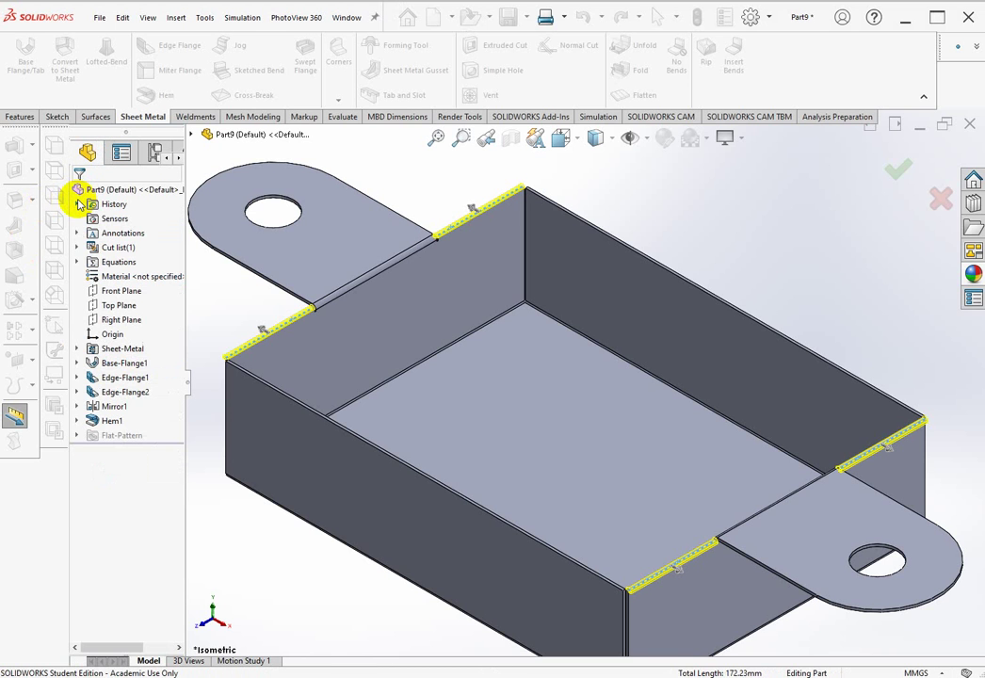
{"action": "left_click", "coordinate": [79, 203]}
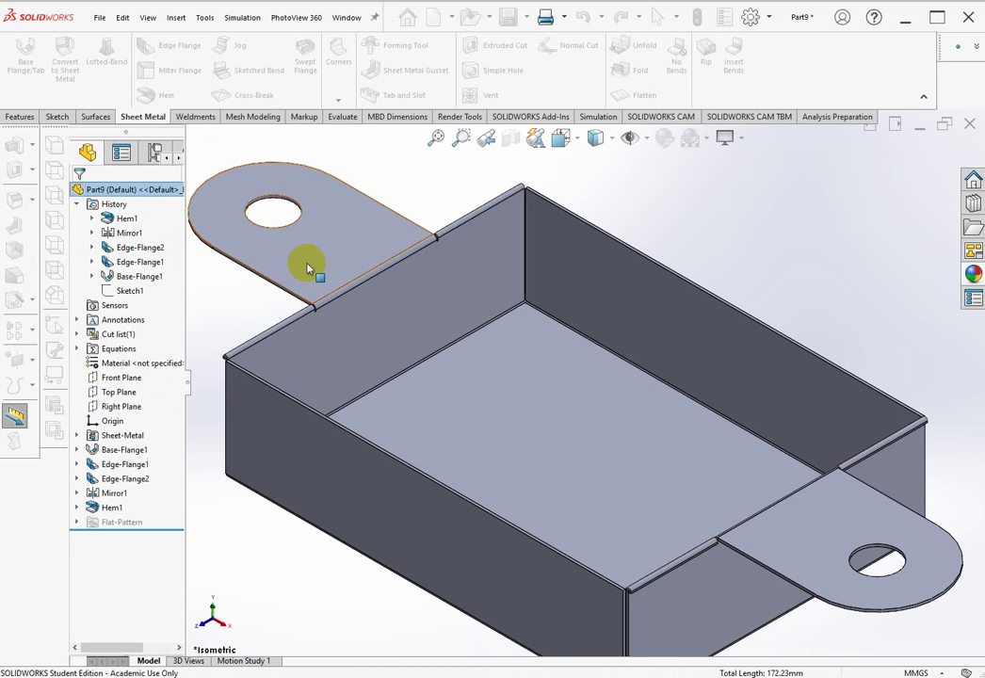
Step: Examine the hems on the short top edges around the tabs and at the box corners
{"action": "scroll", "coordinate": [753, 560], "scroll_direction": "down", "scroll_amount": 1}
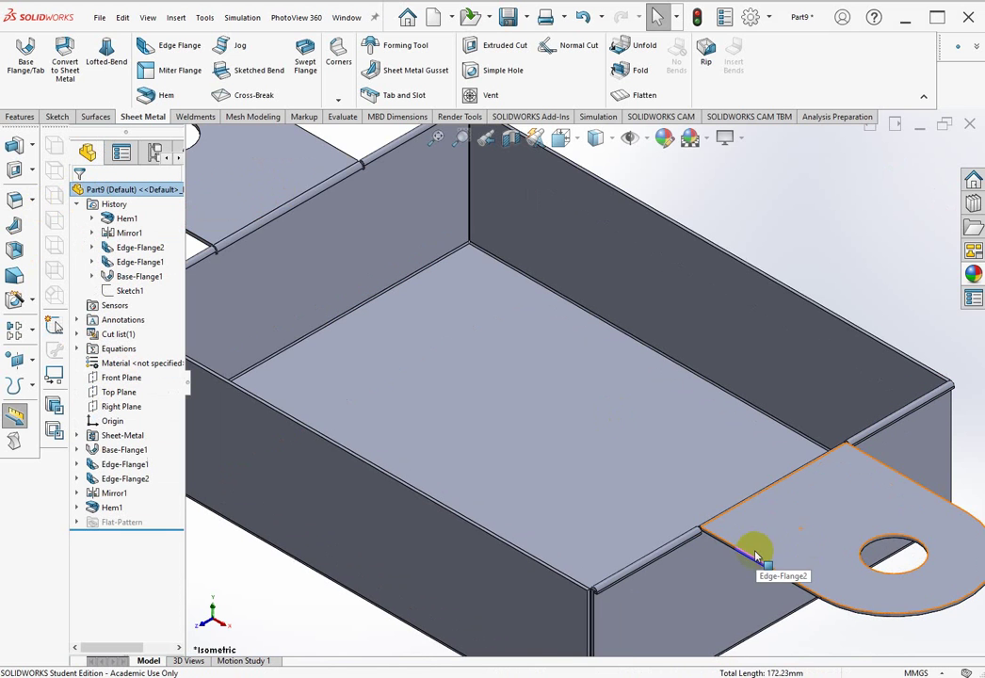
{"action": "scroll", "coordinate": [442, 490], "scroll_direction": "up", "scroll_amount": 1}
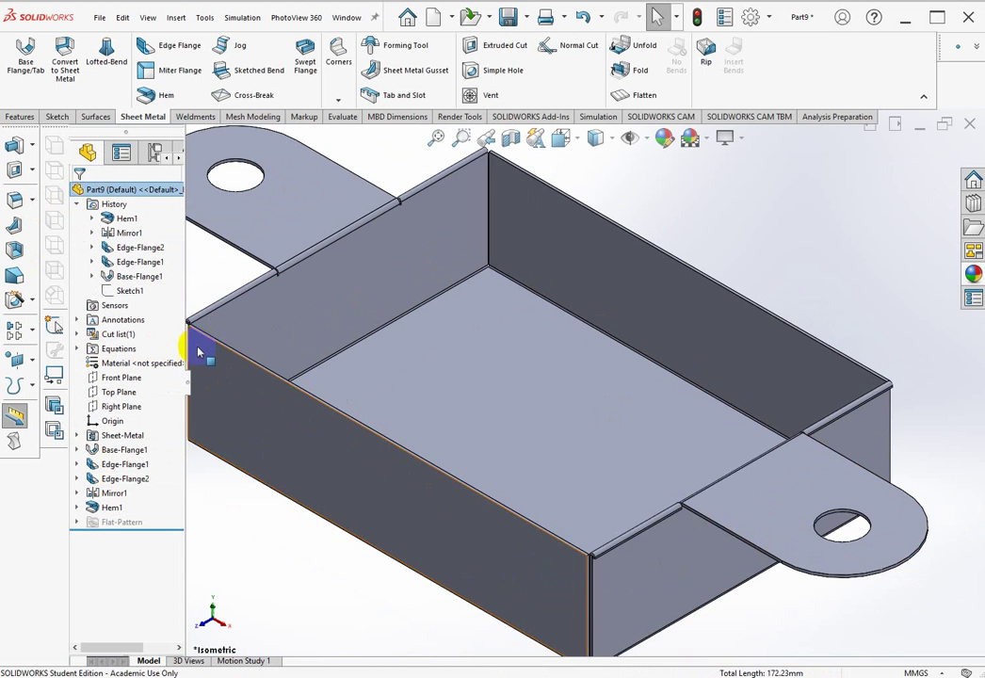
{"action": "scroll", "coordinate": [198, 339], "scroll_direction": "down", "scroll_amount": 4}
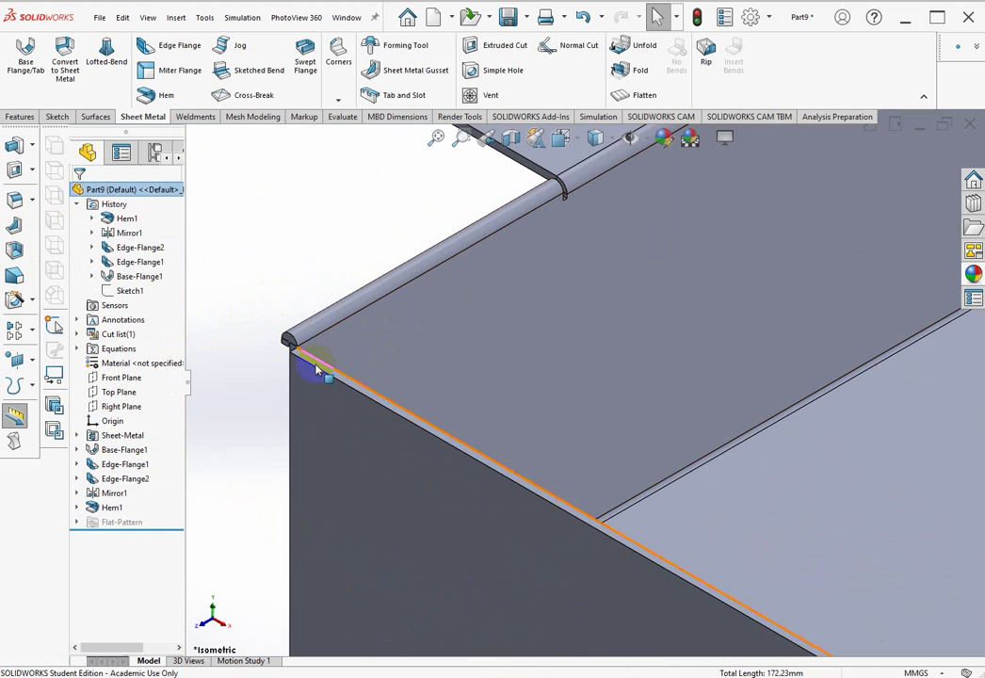
{"action": "scroll", "coordinate": [350, 399], "scroll_direction": "up", "scroll_amount": 2}
{"action": "scroll", "coordinate": [352, 400], "scroll_direction": "up", "scroll_amount": 3}
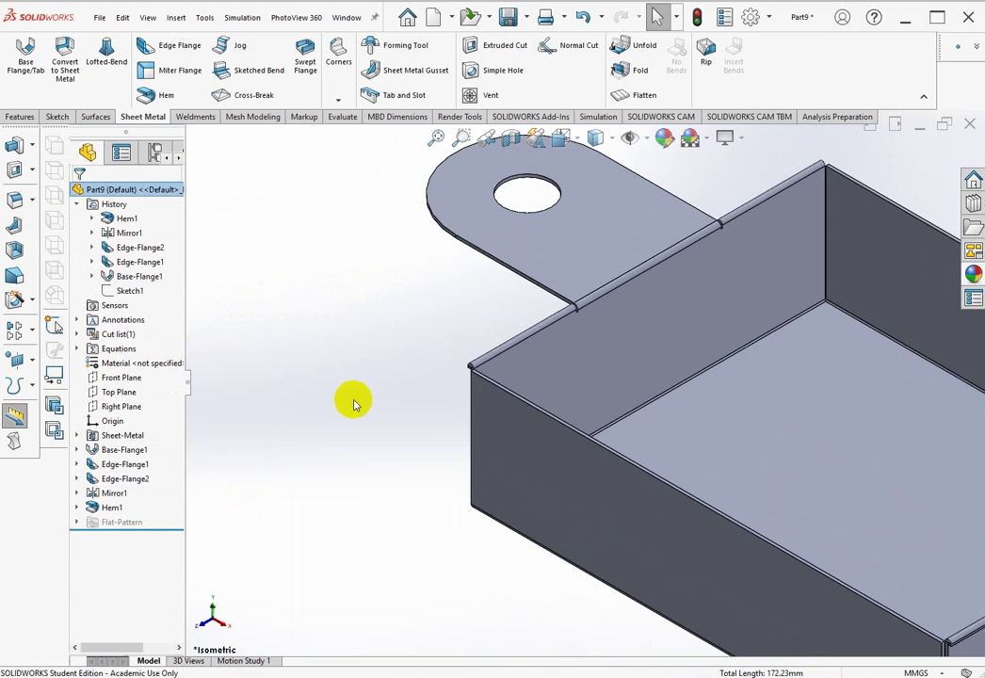
{"action": "scroll", "coordinate": [756, 466], "scroll_direction": "down", "scroll_amount": 3}
{"action": "scroll", "coordinate": [583, 470], "scroll_direction": "up", "scroll_amount": 4}
{"action": "scroll", "coordinate": [841, 395], "scroll_direction": "down", "scroll_amount": 2}
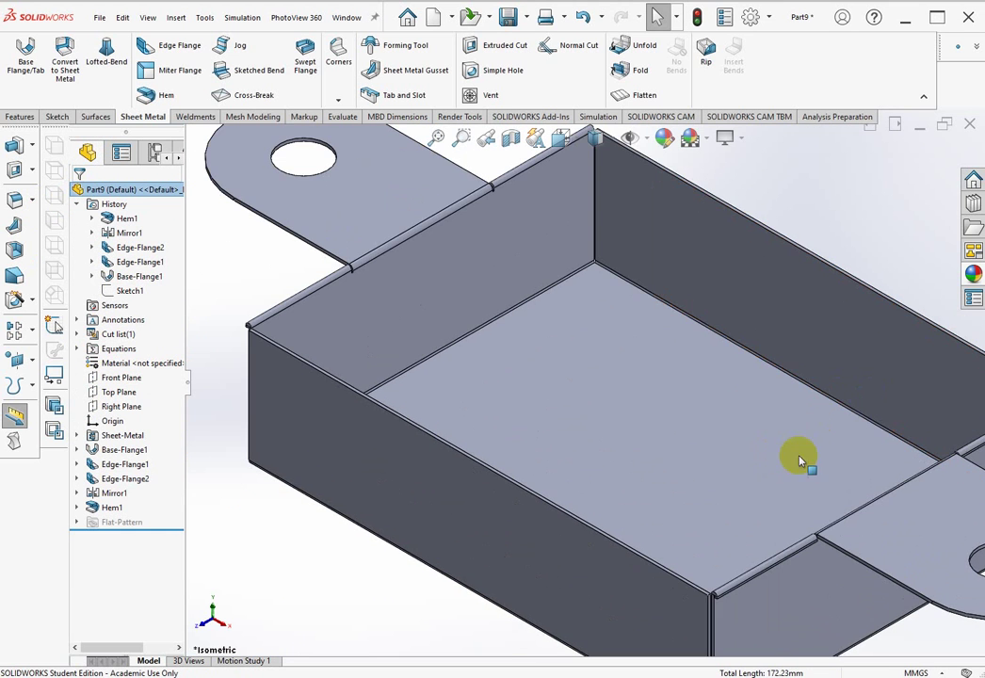
Step: Add closed 2 mm hems with the bend outside to the outer top edges of the two long walls
{"action": "left_click", "coordinate": [461, 460]}
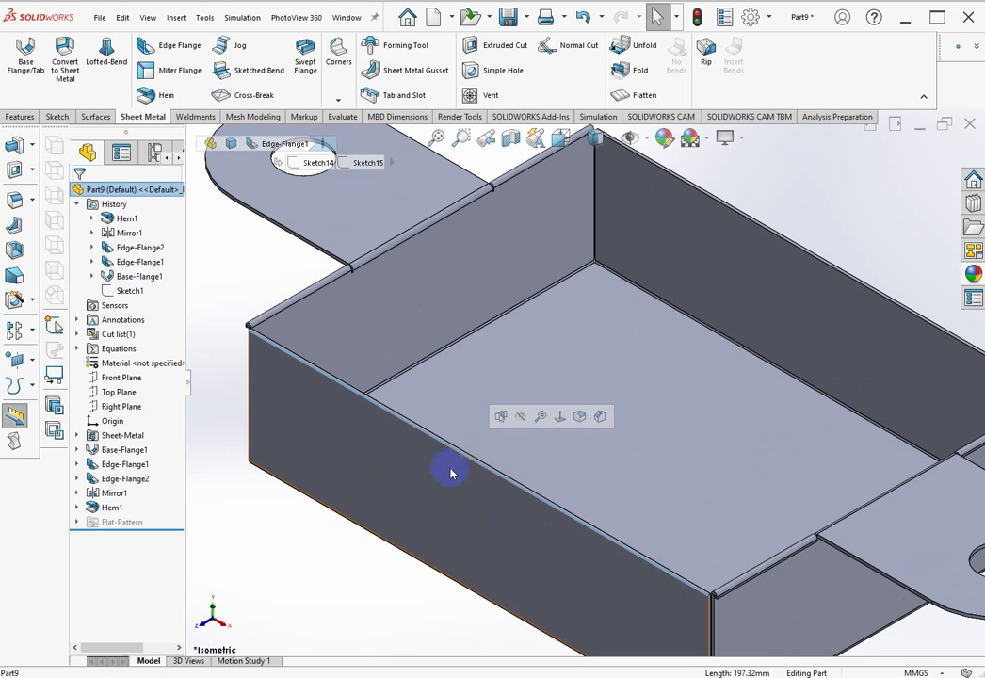
{"action": "left_click", "coordinate": [446, 460]}
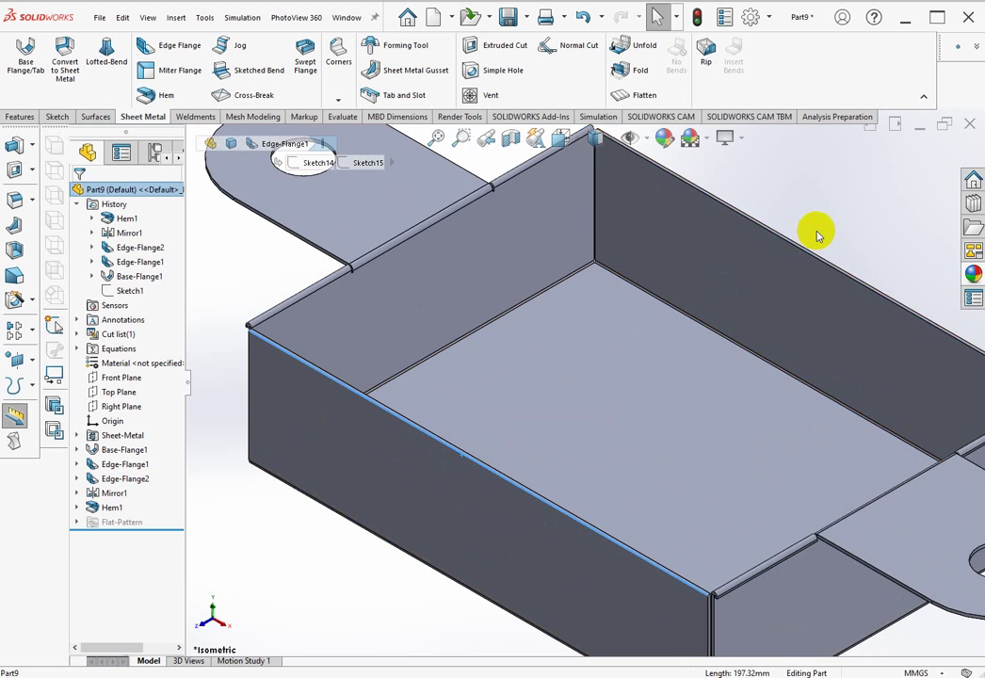
{"action": "scroll", "coordinate": [807, 242], "scroll_direction": "down", "scroll_amount": 3}
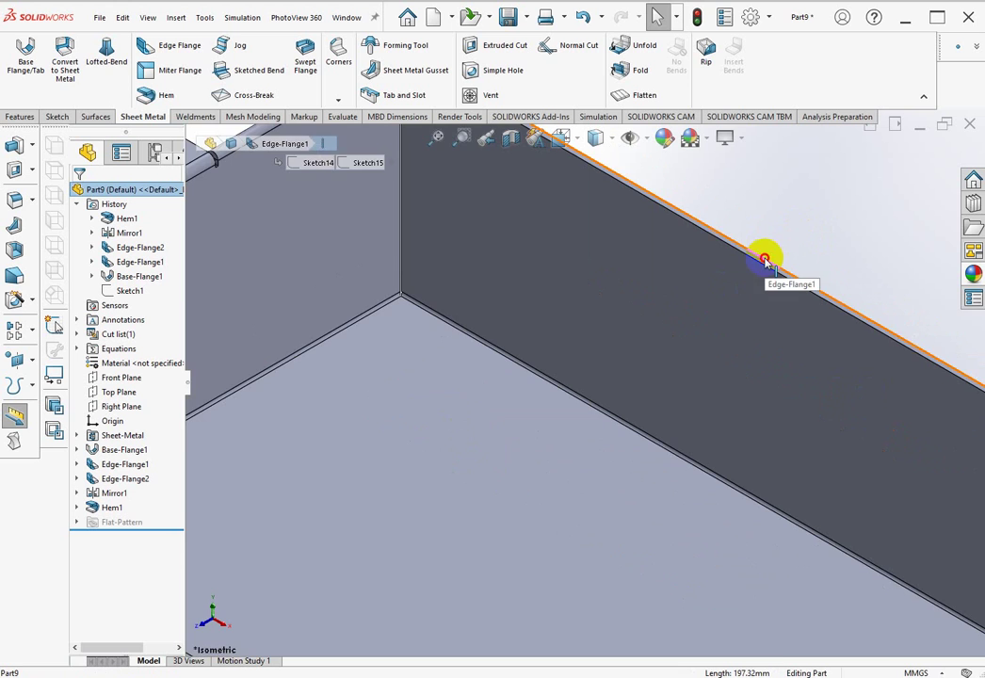
{"action": "scroll", "coordinate": [765, 283], "scroll_direction": "up", "scroll_amount": 5}
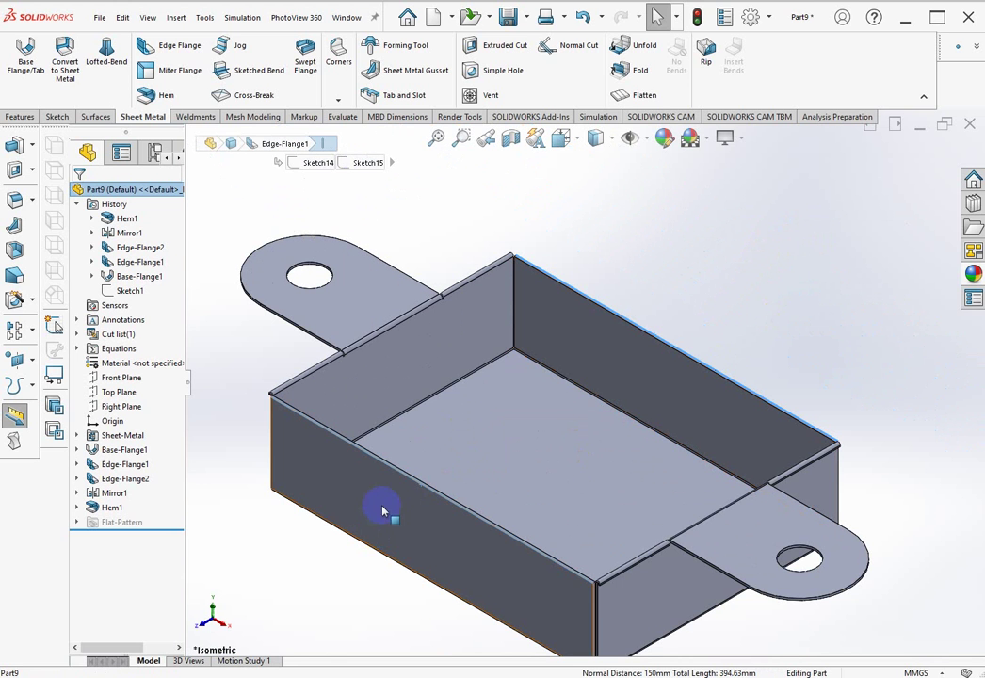
{"action": "left_click", "coordinate": [383, 511], "text": "ctrl"}
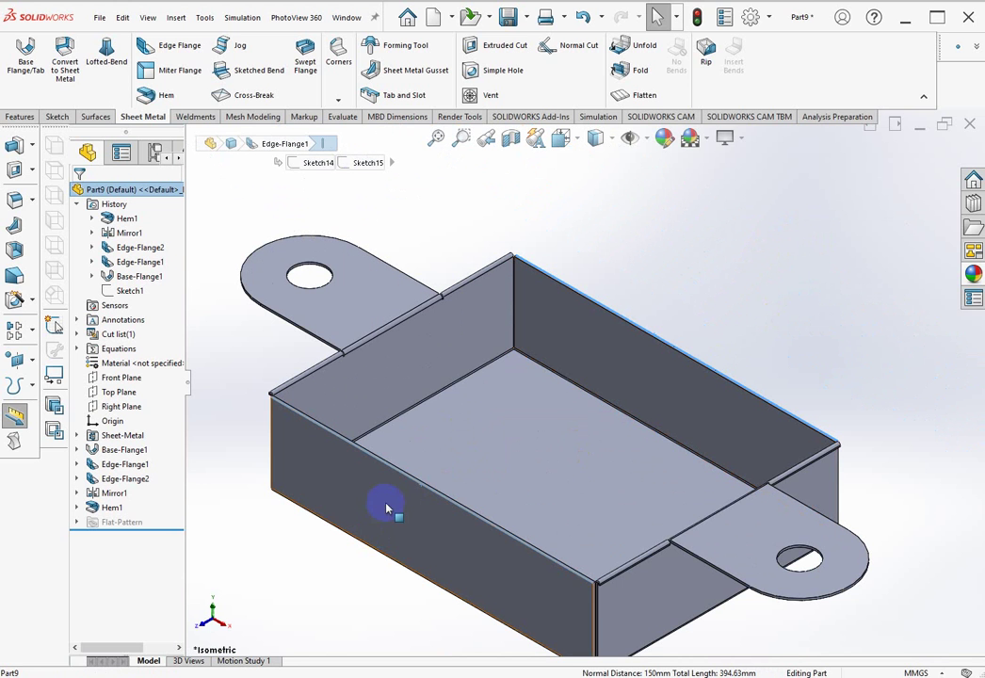
{"action": "left_click", "coordinate": [158, 98]}
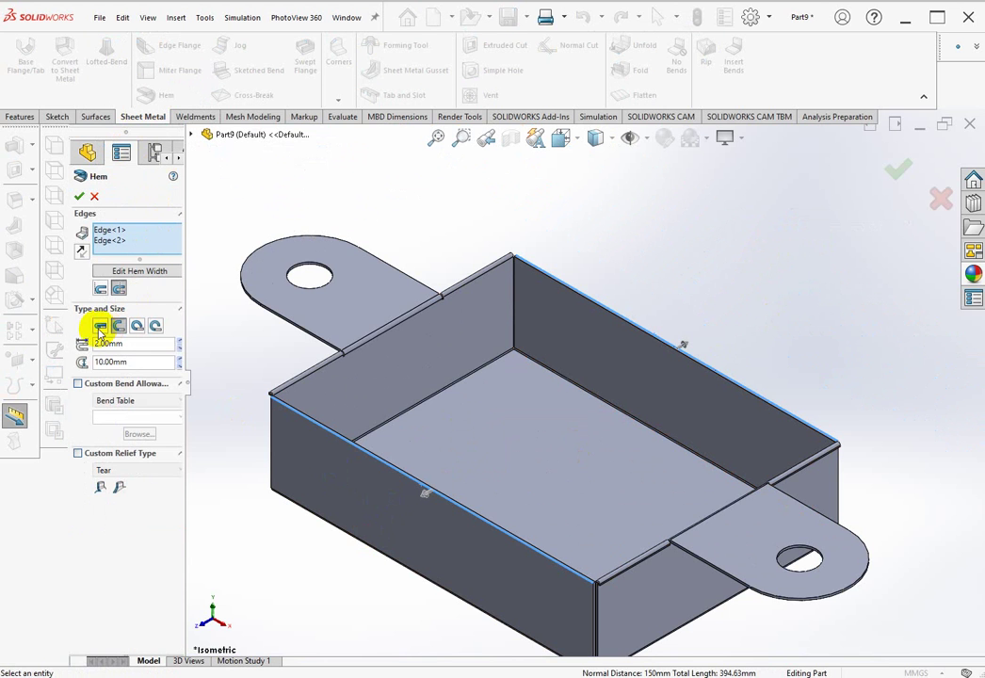
{"action": "left_click", "coordinate": [100, 328]}
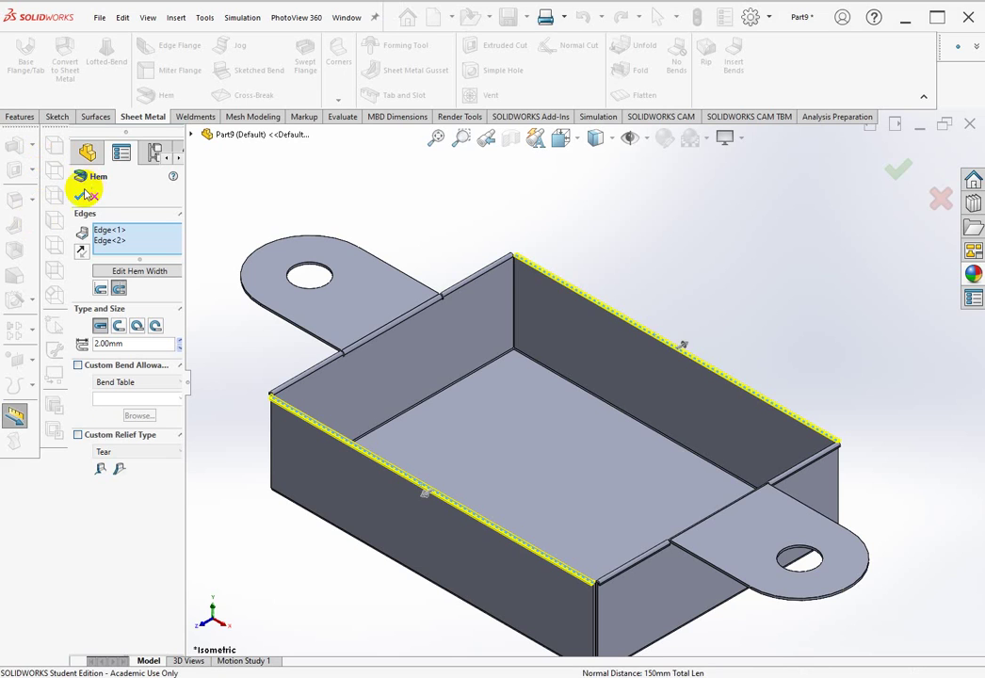
{"action": "left_click", "coordinate": [80, 200]}
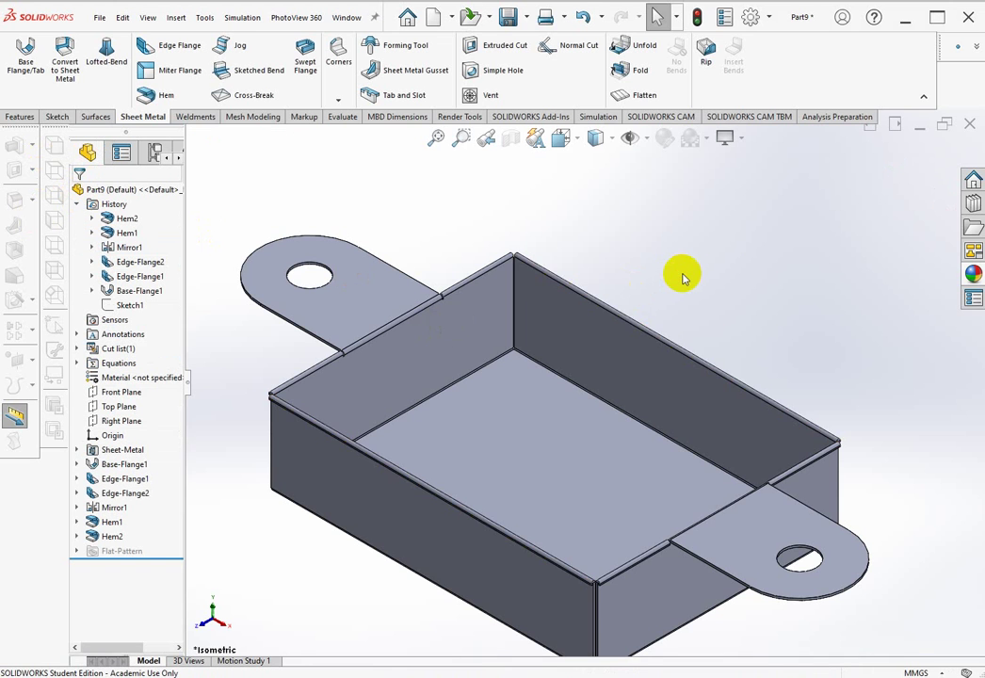
Step: Open the appearance settings for the entire body of the box
{"action": "scroll", "coordinate": [617, 435], "scroll_direction": "down", "scroll_amount": 3}
{"action": "scroll", "coordinate": [624, 442], "scroll_direction": "up", "scroll_amount": 3}
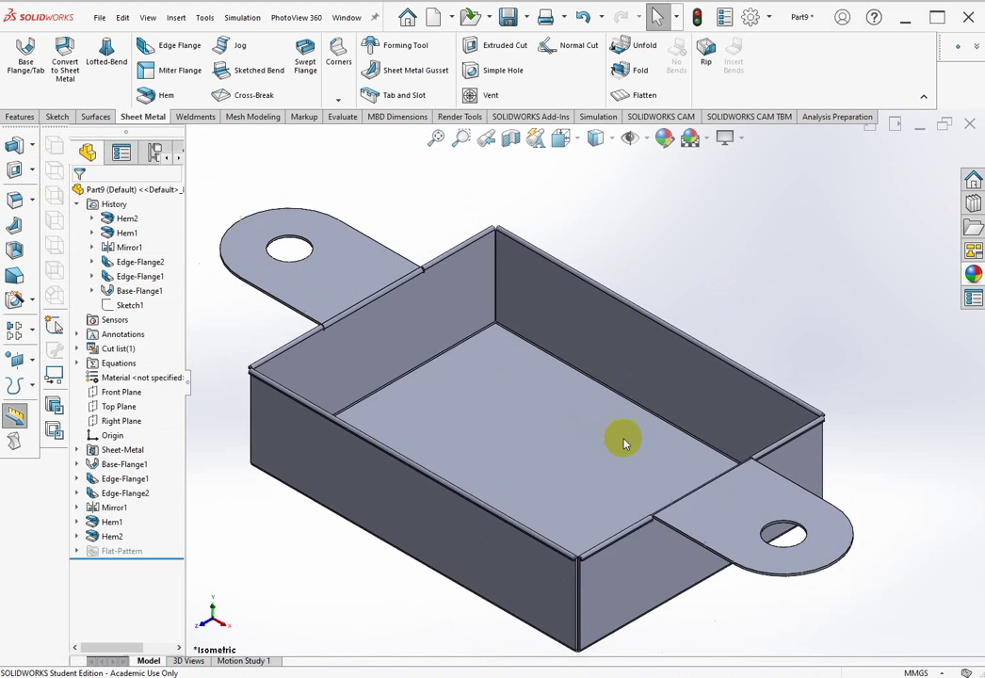
{"action": "scroll", "coordinate": [790, 374], "scroll_direction": "down", "scroll_amount": 2}
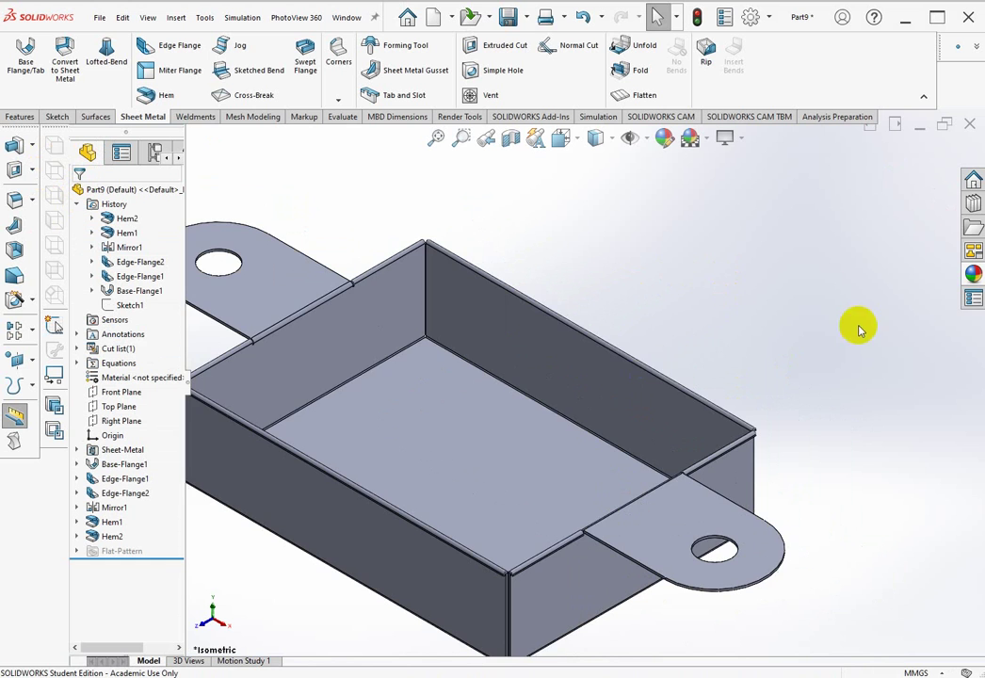
{"action": "scroll", "coordinate": [765, 322], "scroll_direction": "up", "scroll_amount": 2}
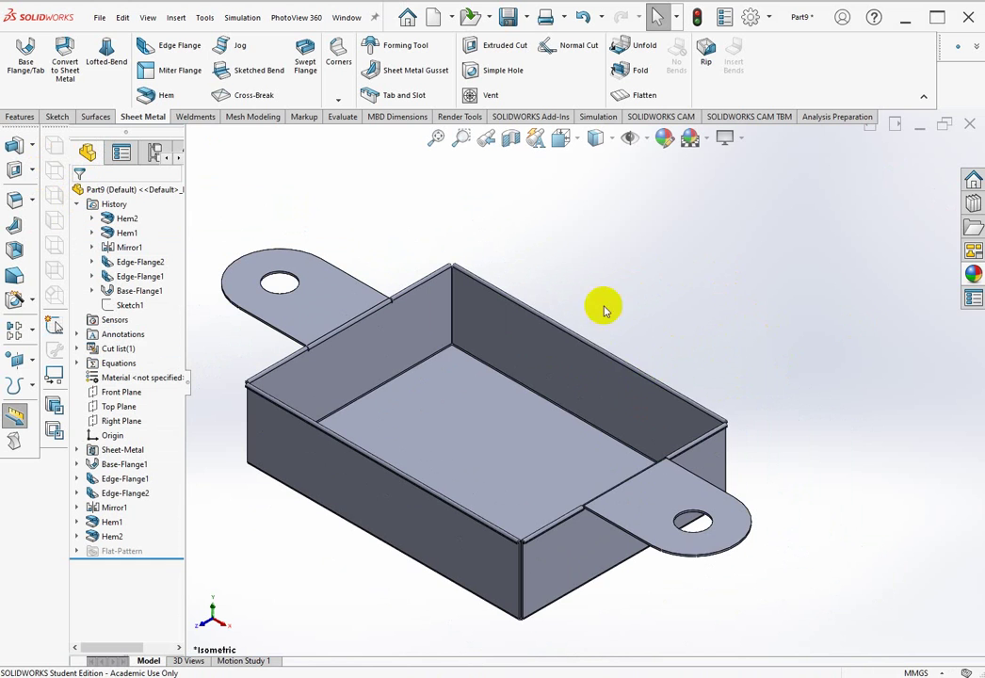
{"action": "right_click", "coordinate": [532, 347]}
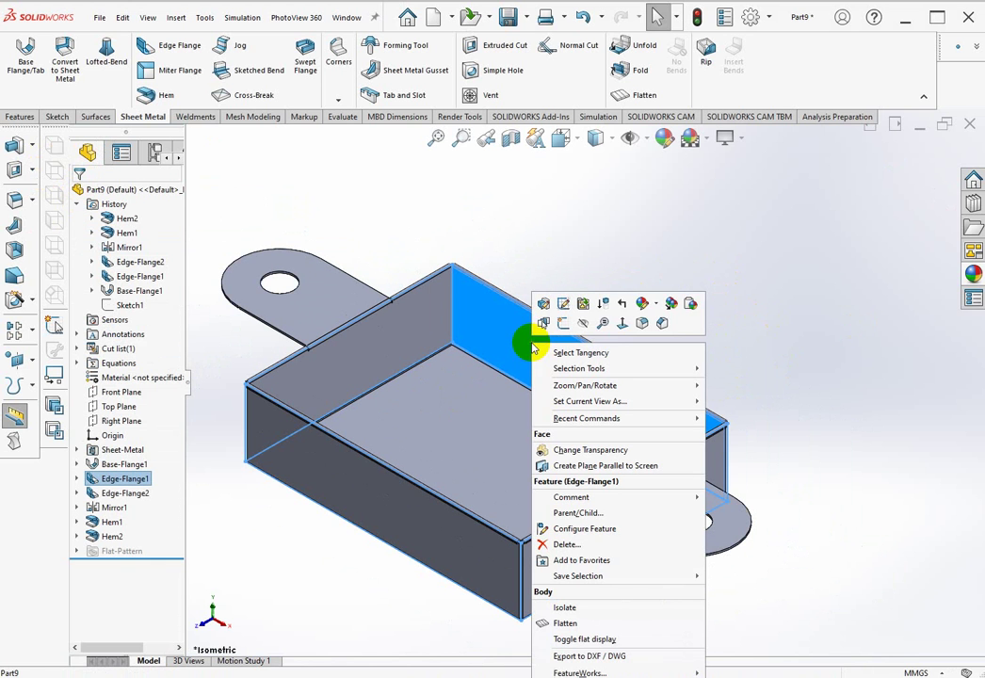
{"action": "left_click", "coordinate": [655, 304]}
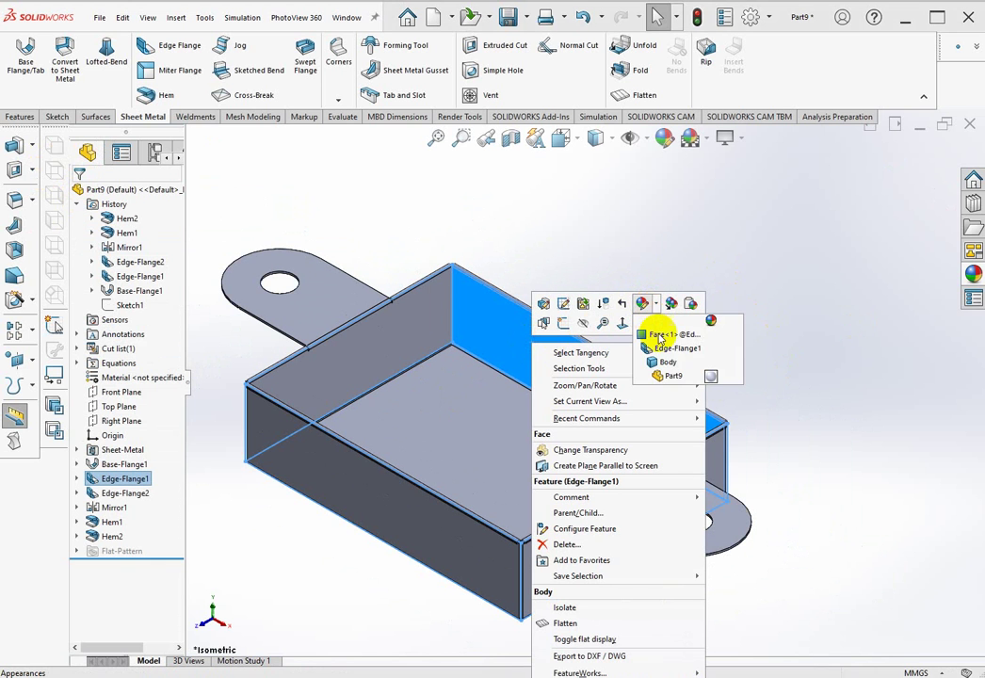
{"action": "left_click", "coordinate": [668, 363]}
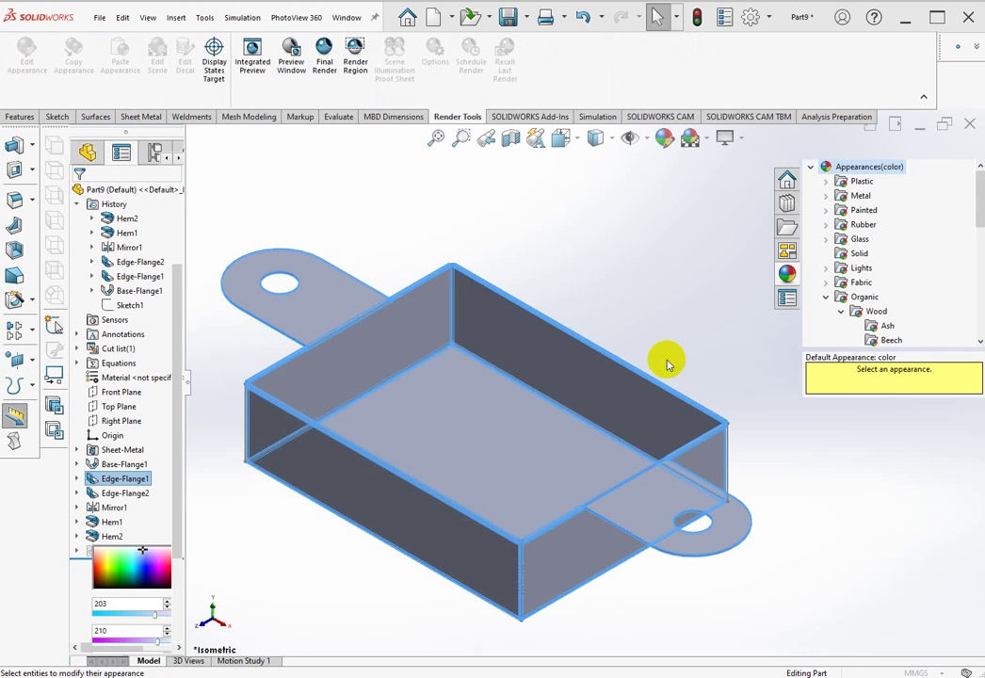
Step: Apply the polished beech 2d wood appearance to the box body and turn on hiding of all reference item types
{"action": "left_click", "coordinate": [825, 297]}
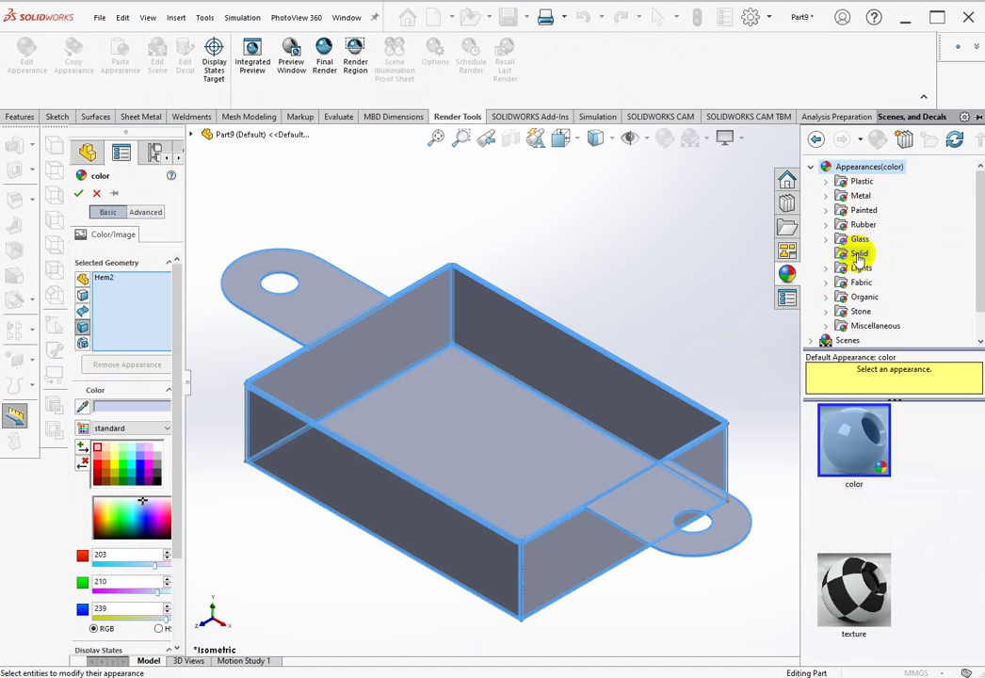
{"action": "left_click", "coordinate": [827, 298]}
{"action": "left_click", "coordinate": [871, 255]}
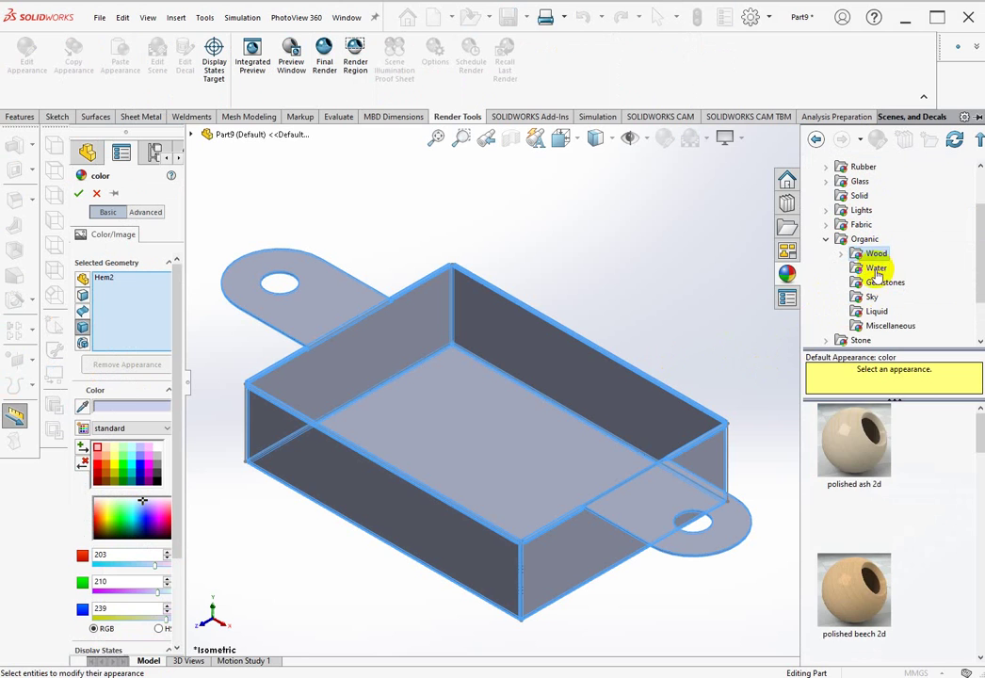
{"action": "scroll", "coordinate": [857, 600], "scroll_direction": "down", "scroll_amount": 2}
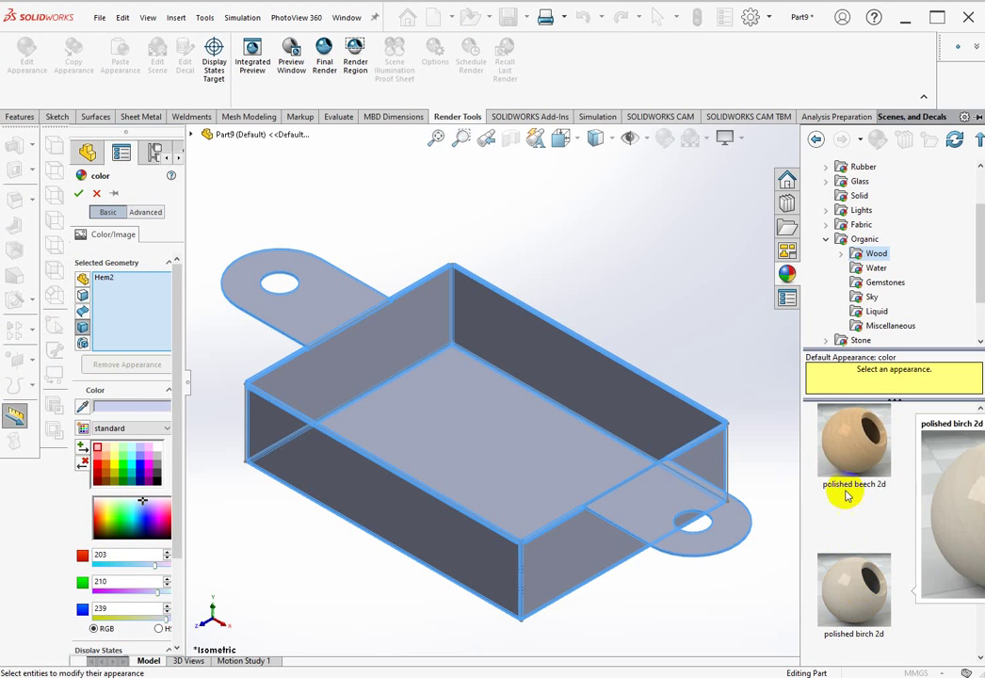
{"action": "left_click", "coordinate": [850, 447]}
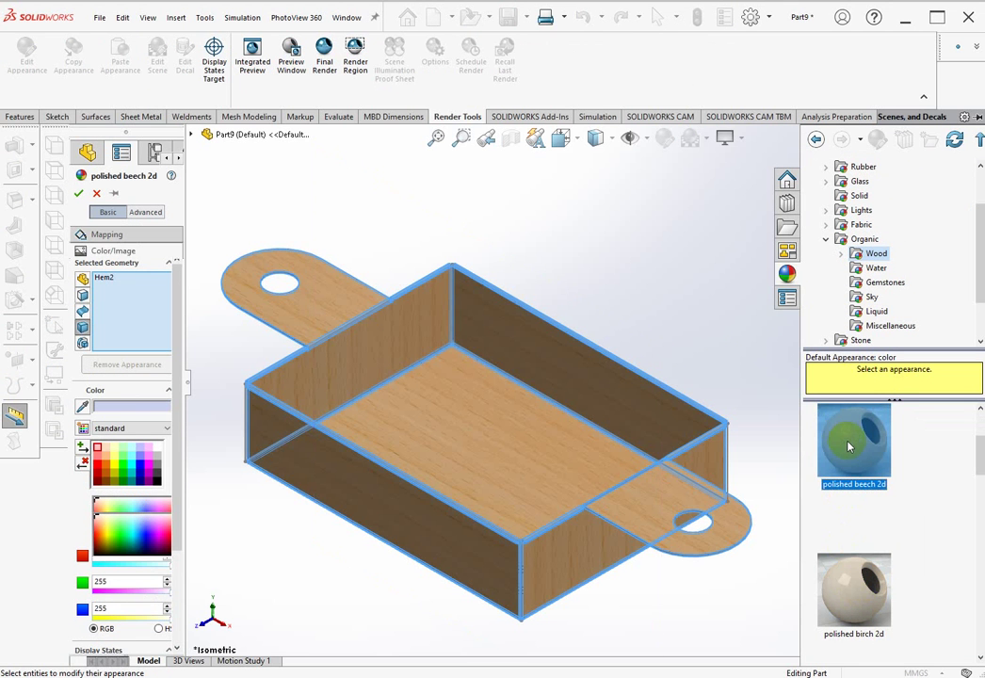
{"action": "left_click_drag", "start_coordinate": [848, 447], "coordinate": [635, 254]}
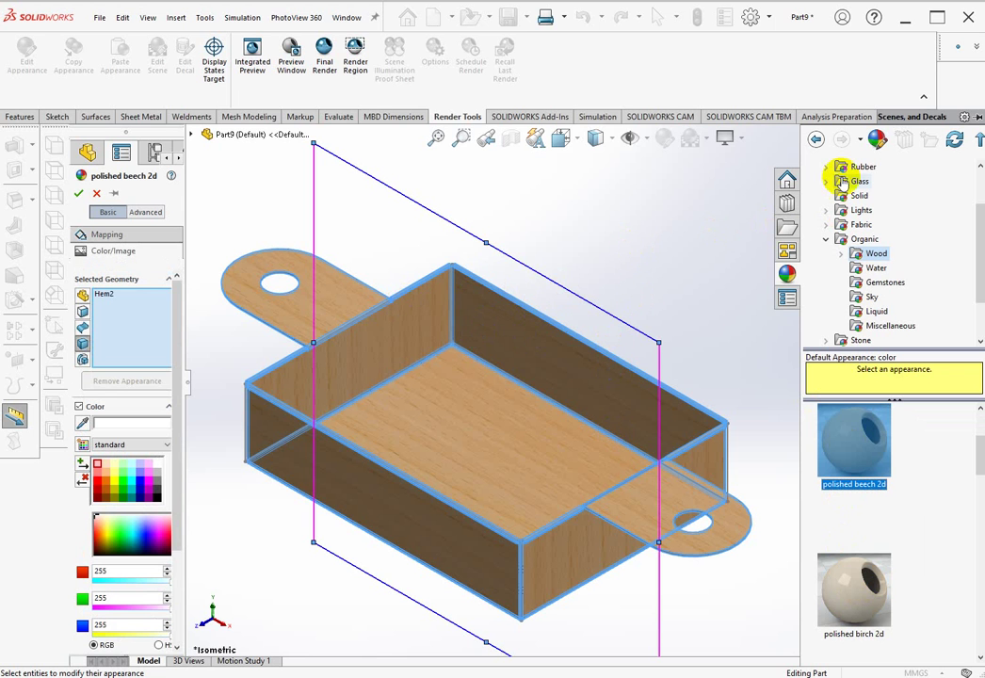
{"action": "left_click", "coordinate": [78, 195]}
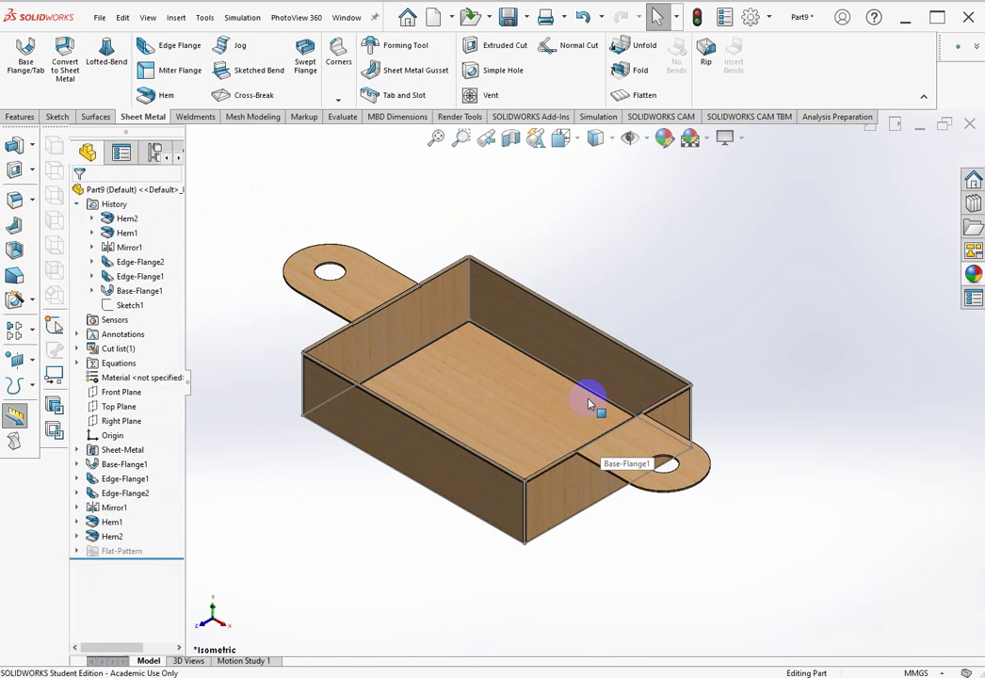
{"action": "left_click", "coordinate": [629, 138]}
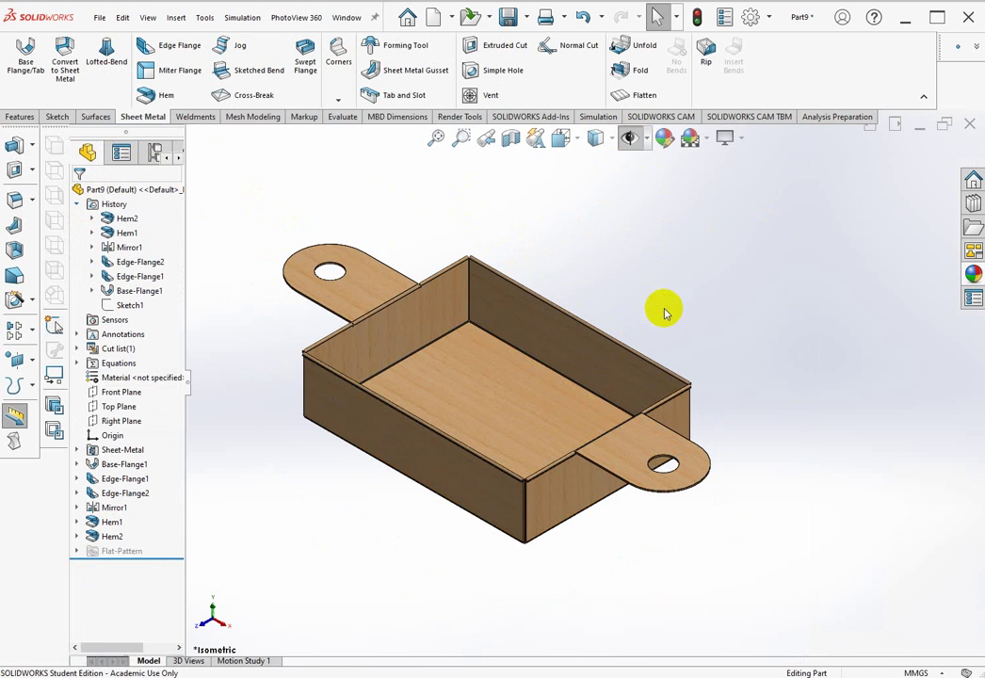
{"action": "scroll", "coordinate": [565, 412], "scroll_direction": "down", "scroll_amount": 2}
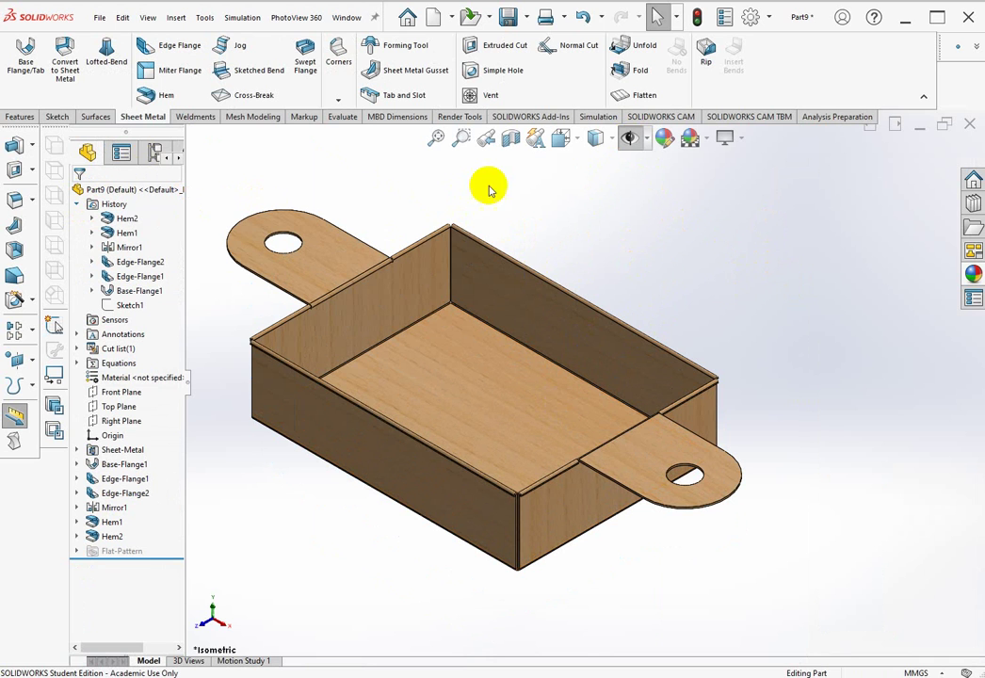
Step: Tile the Part9 and Part1 windows vertically and frame both boxes to compare them side by side
{"action": "left_click", "coordinate": [346, 19]}
{"action": "left_click", "coordinate": [358, 104]}
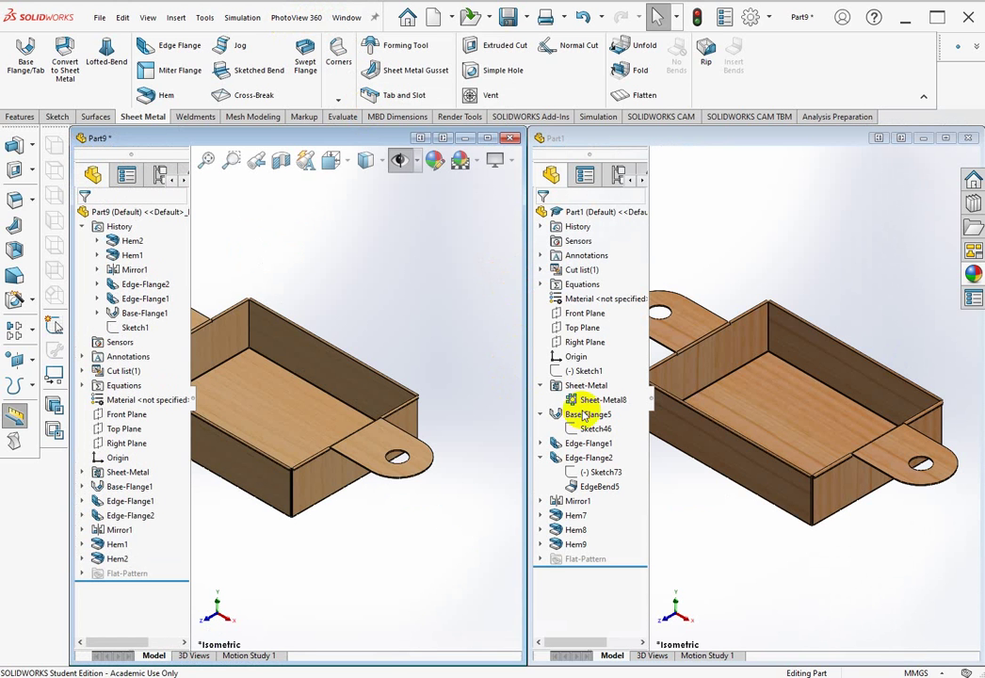
{"action": "left_click_drag", "start_coordinate": [576, 407], "coordinate": [253, 408]}
{"action": "middle_click", "coordinate": [253, 408]}
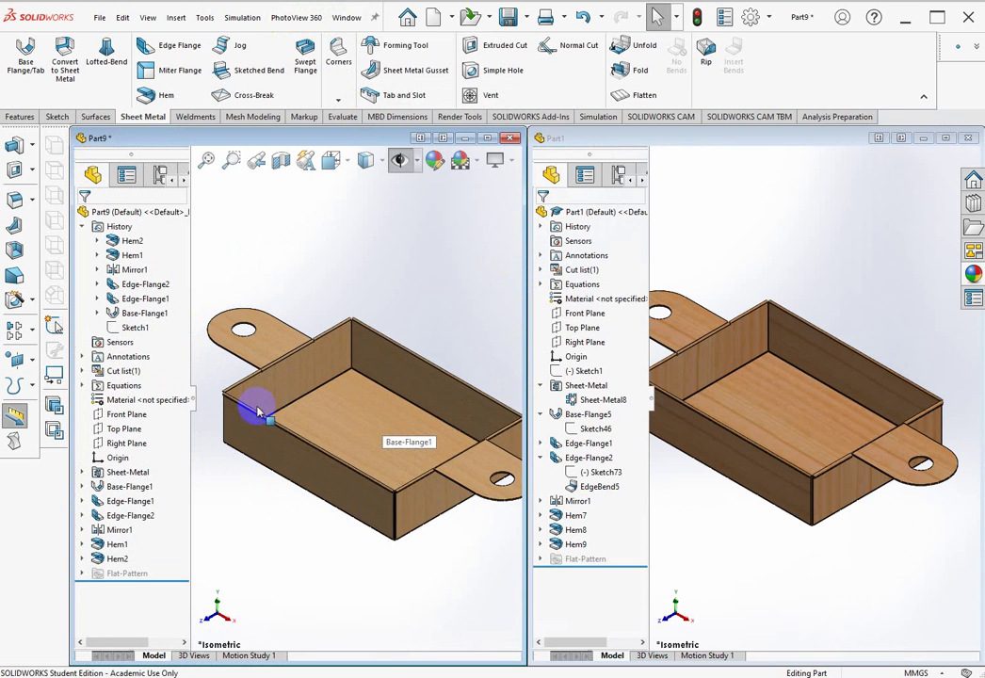
{"action": "left_click", "coordinate": [774, 360]}
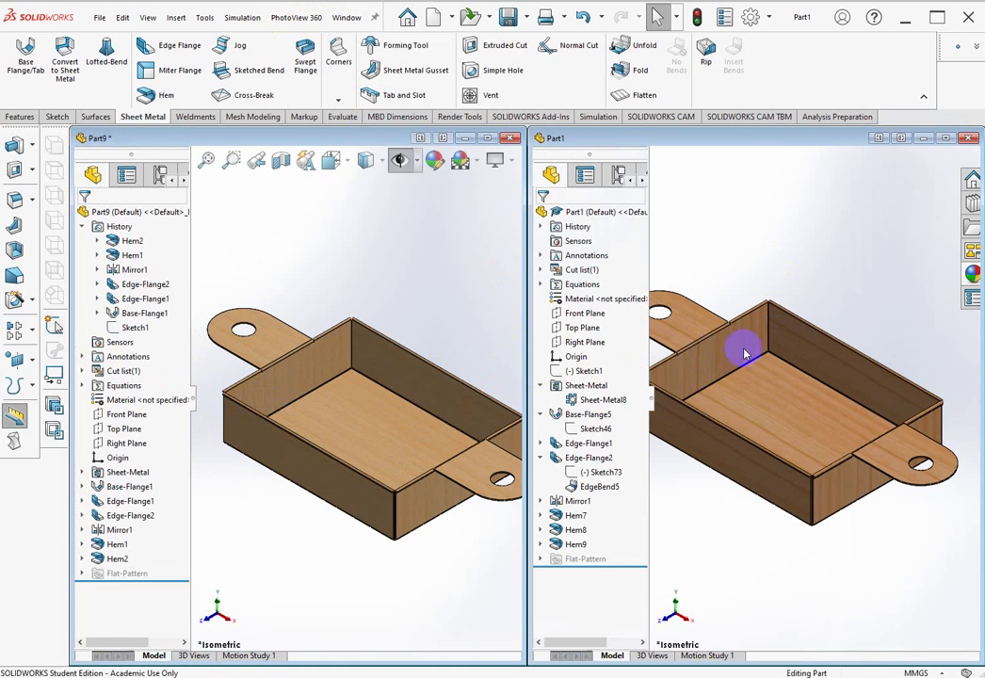
{"action": "middle_click", "coordinate": [743, 306]}
{"action": "scroll", "coordinate": [808, 412], "scroll_direction": "down", "scroll_amount": 3}
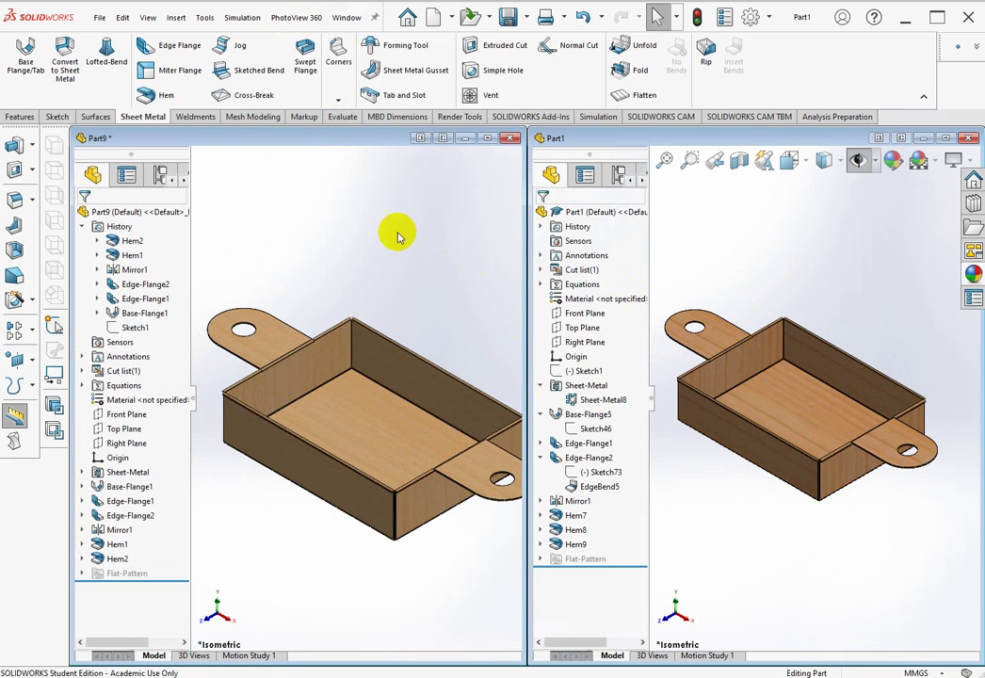
{"action": "left_click", "coordinate": [453, 260]}
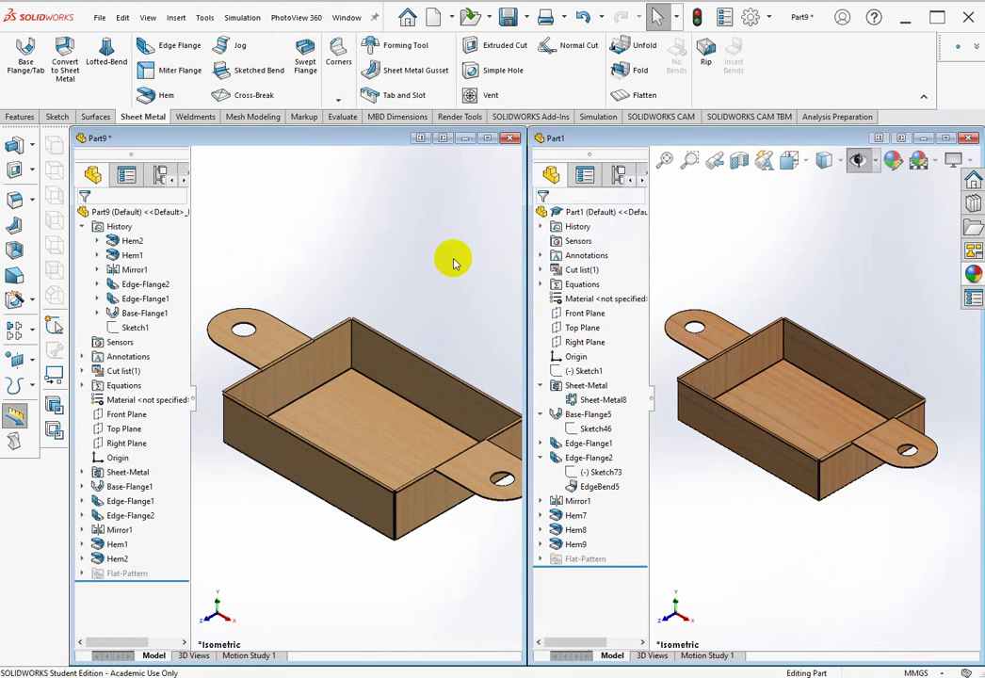